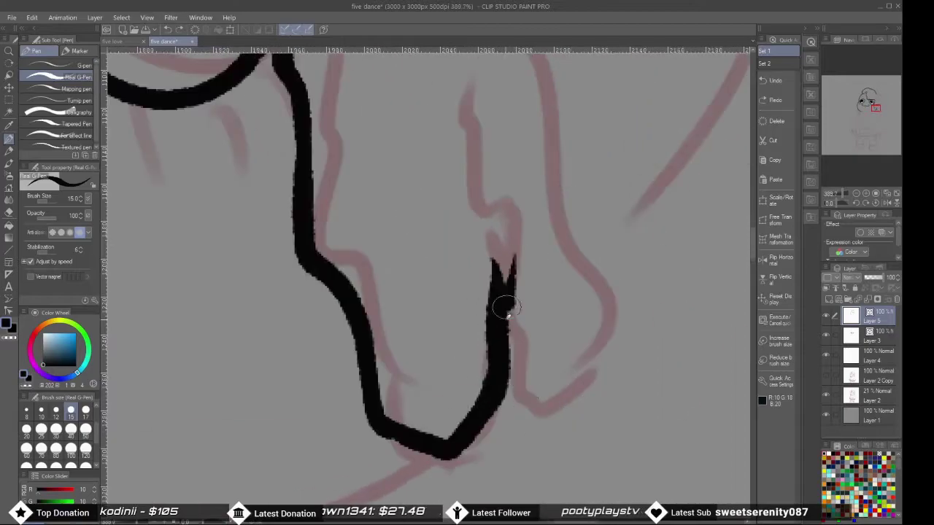
Ink the hanging hair lock tips beside the face and the ear outline behind them
scroll(418, 197, down, 3)
drag(392, 249, 430, 382)
scroll(480, 249, down, 2)
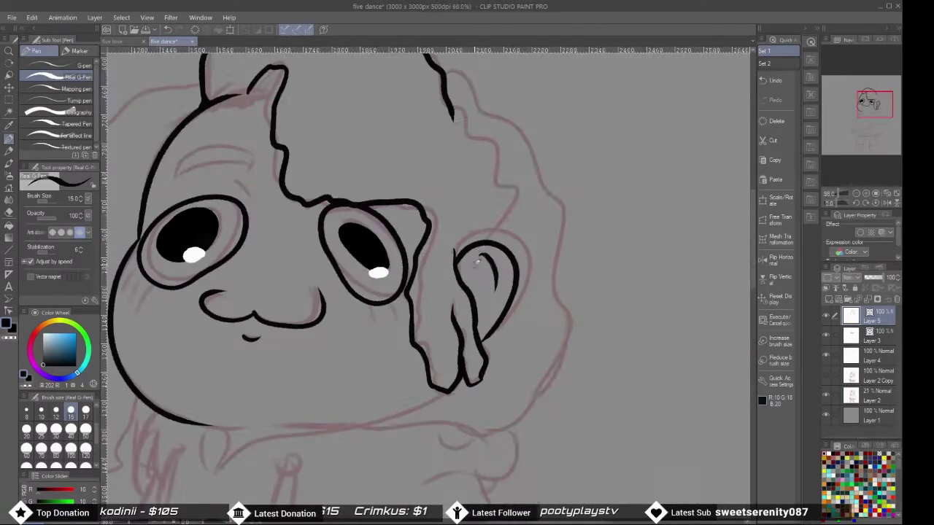
Ink the wavy outer hair outline from the crown down behind the ear
drag(485, 101, 510, 431)
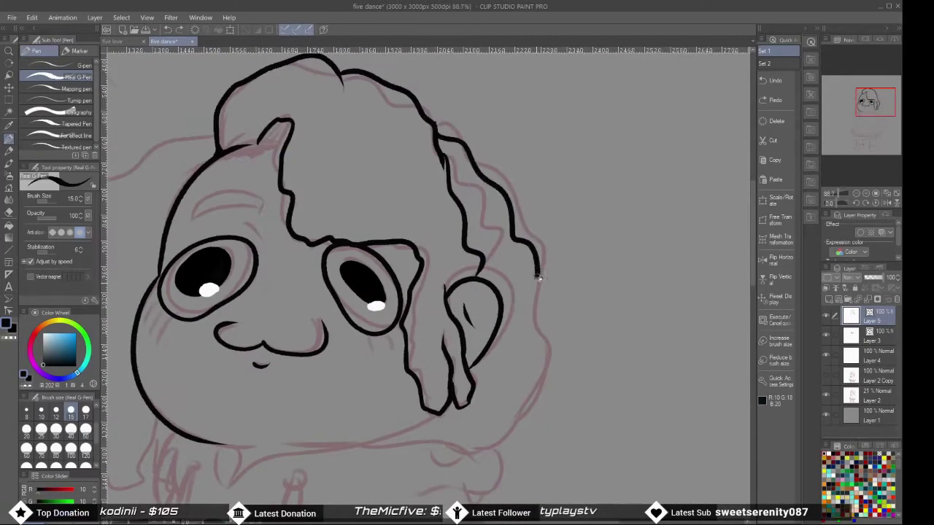
scroll(520, 442, up, 2)
scroll(403, 426, up, 2)
drag(627, 332, 479, 376)
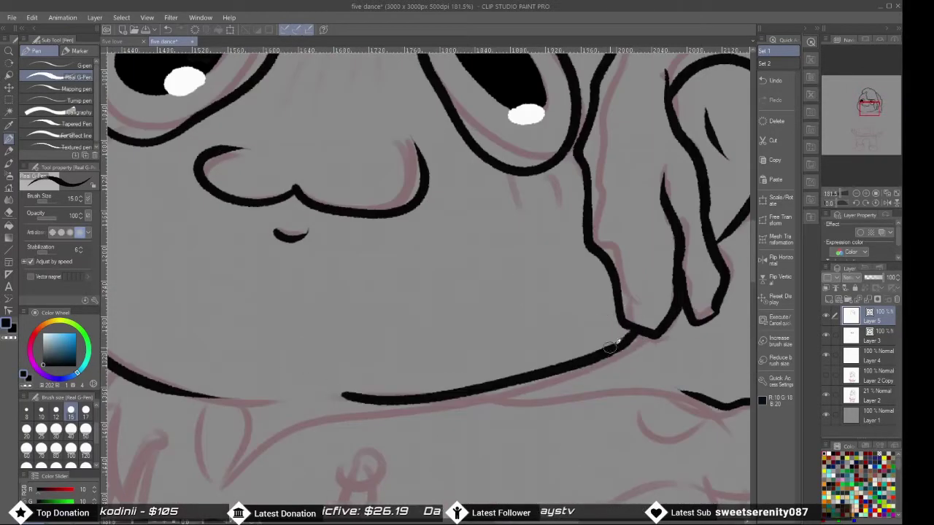
scroll(459, 323, down, 1)
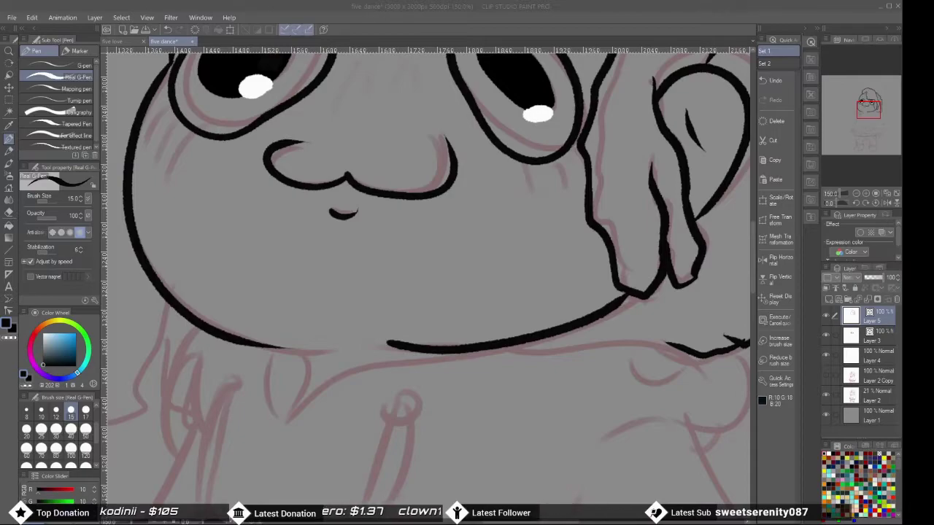
drag(399, 336, 341, 287)
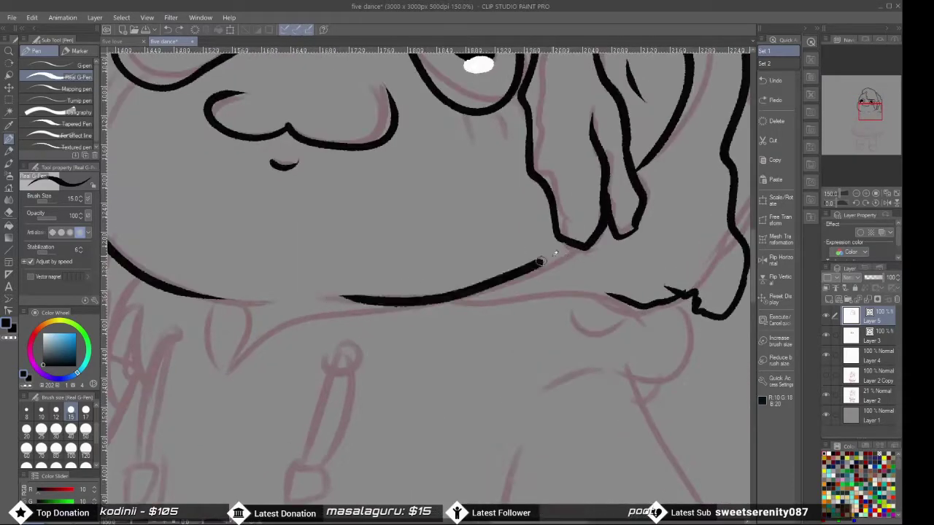
key(ctrl+z)
Ink the hood's upper edge beneath the chin, including the pointed notch at its front
drag(350, 333, 268, 393)
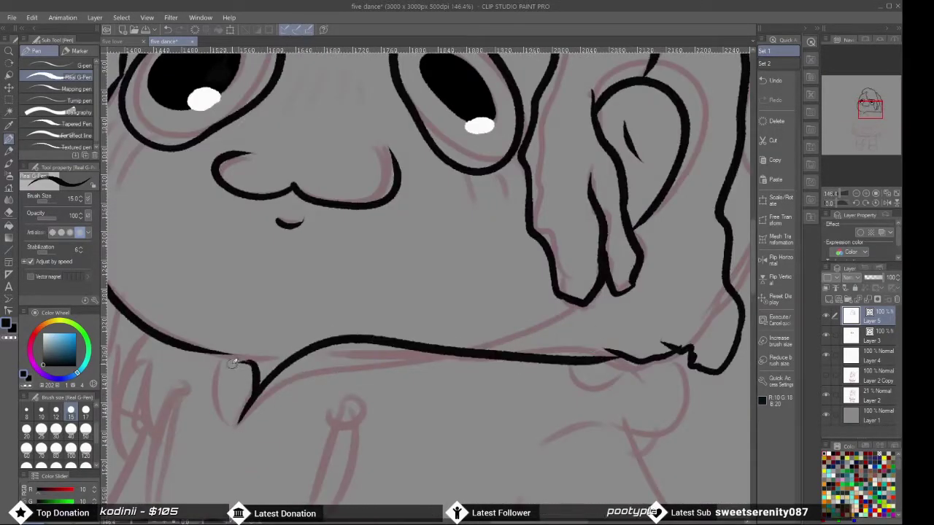
scroll(254, 370, up, 4)
scroll(272, 356, down, 5)
scroll(358, 358, up, 3)
scroll(358, 358, down, 5)
scroll(245, 205, up, 3)
Ink the left side's outer hair outline down to its jagged tips and the strands meeting the jaw
drag(375, 170, 210, 235)
scroll(211, 235, up, 3)
drag(378, 391, 390, 447)
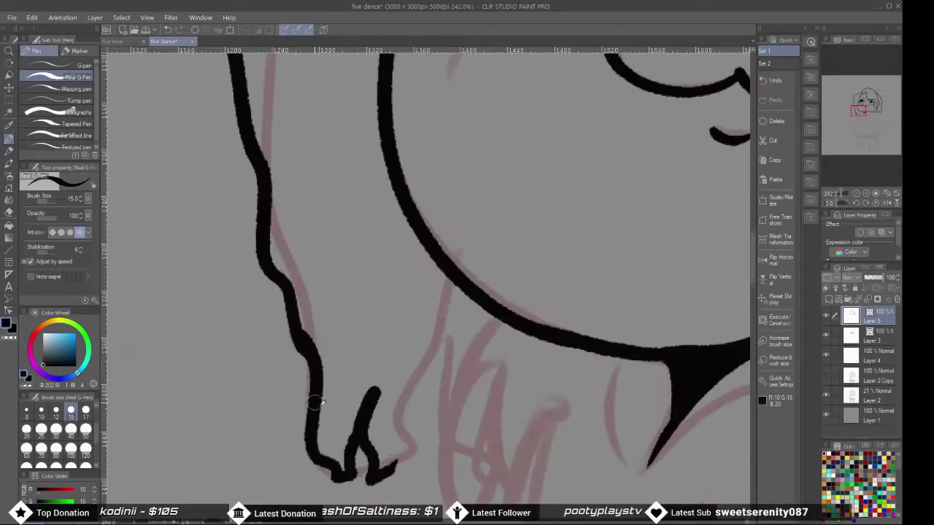
drag(443, 274, 443, 487)
scroll(443, 487, down, 1)
drag(493, 319, 498, 265)
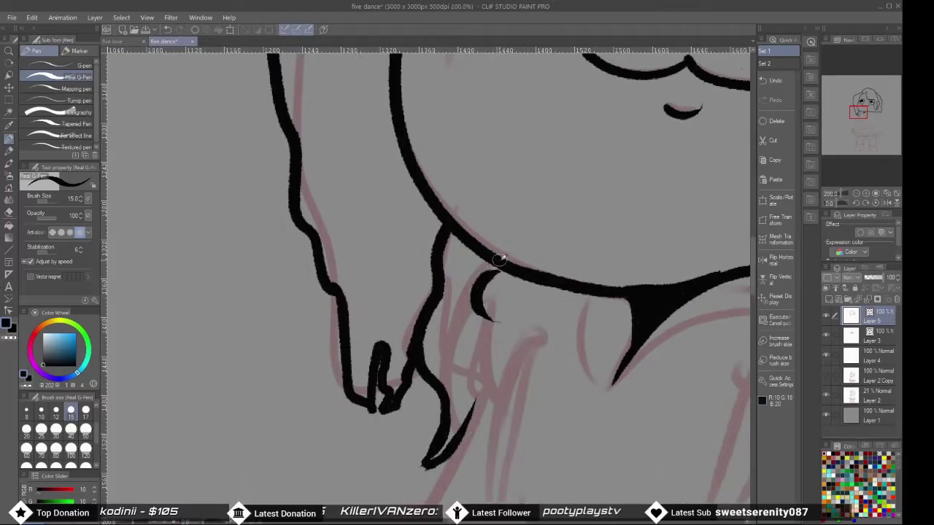
Ink the left hoodie drawstring with its squared end tip, next to the hair strands
scroll(483, 391, down, 4)
scroll(462, 306, up, 4)
mouse_move(426, 460)
mouse_down()
mouse_move(458, 258)
mouse_move(477, 309)
mouse_up()
scroll(491, 261, up, 6)
scroll(439, 295, down, 4)
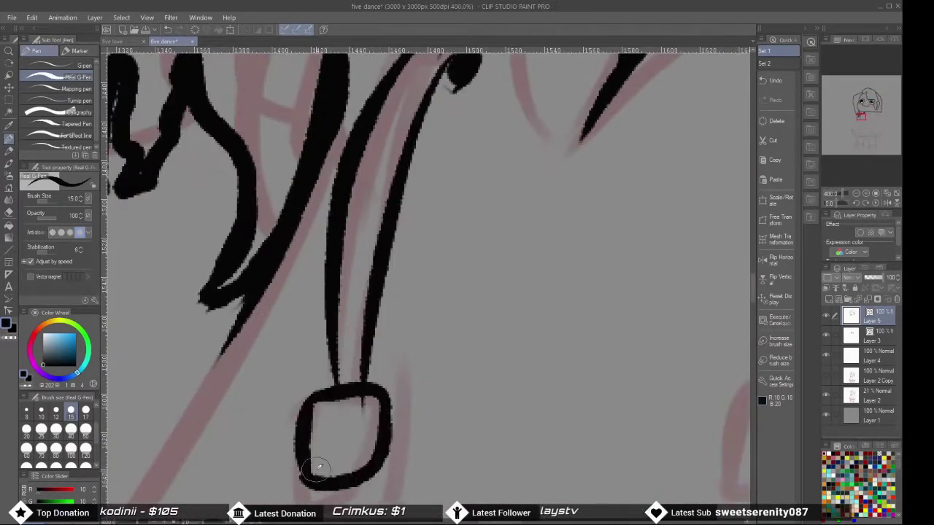
Ink the hood's right side below the hair tip and fill the small gap between them black
scroll(323, 427, down, 4)
scroll(538, 352, up, 4)
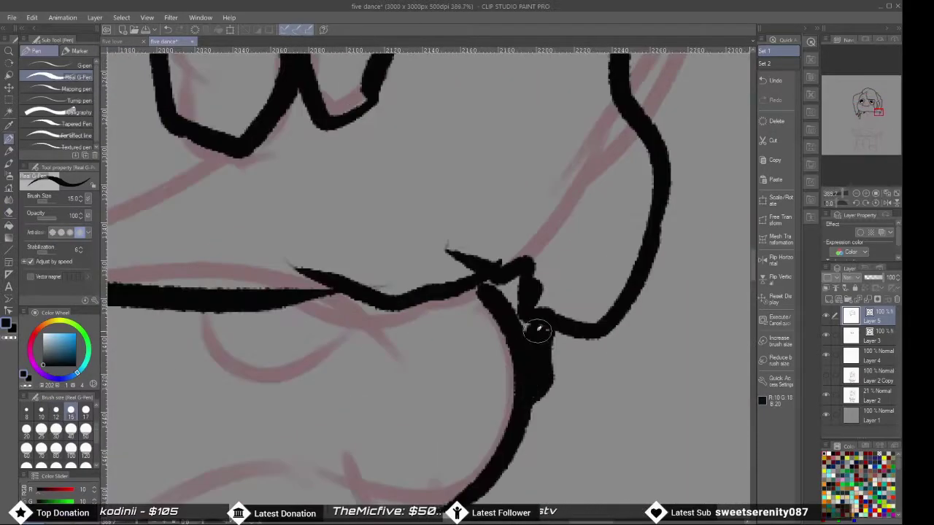
scroll(539, 352, up, 3)
scroll(594, 271, down, 5)
scroll(323, 381, up, 3)
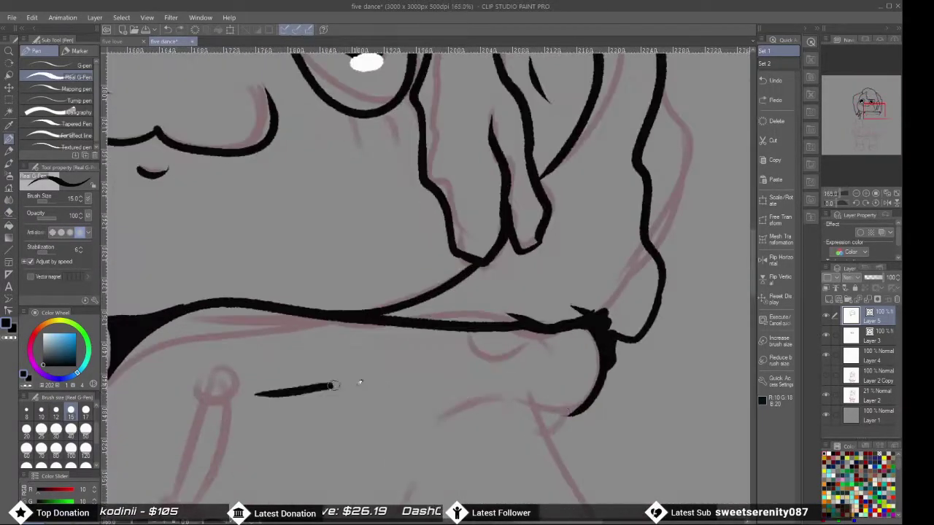
Undo the stray chest stroke and ink the right drawstring with its tip and the hood's lower folds
scroll(244, 354, up, 3)
key(ctrl+z)
drag(294, 370, 273, 325)
mouse_move(379, 299)
mouse_down()
mouse_move(441, 292)
mouse_move(423, 266)
mouse_up()
drag(426, 251, 390, 426)
drag(405, 252, 383, 342)
scroll(319, 445, down, 8)
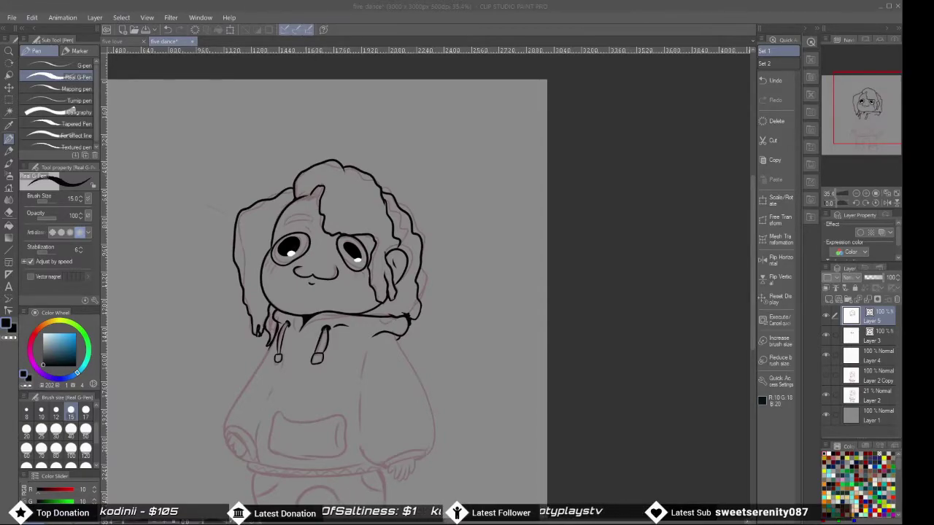
Ink the right sleeve's outer edge from the hood down, along with its inner fold lines
scroll(329, 306, up, 8)
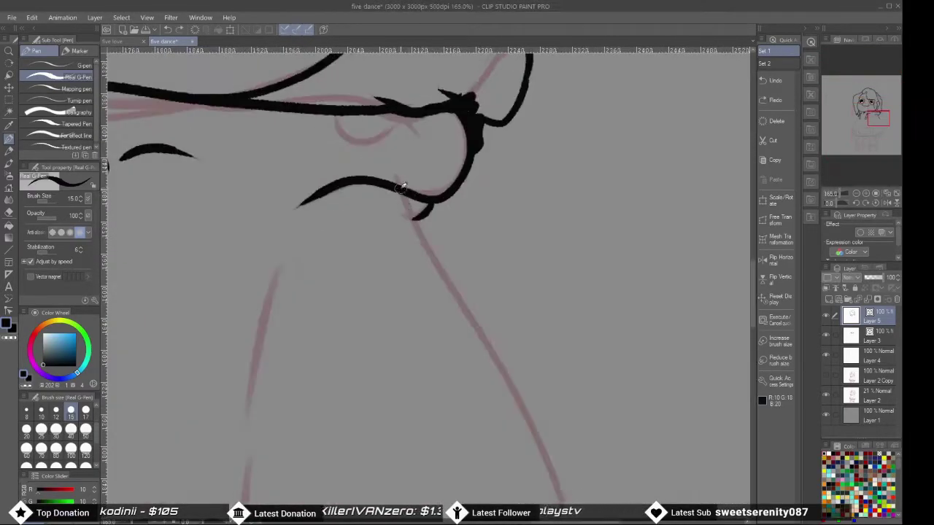
mouse_move(414, 204)
mouse_down()
mouse_move(429, 233)
mouse_move(403, 229)
mouse_up()
scroll(387, 336, up, 3)
drag(350, 303, 479, 385)
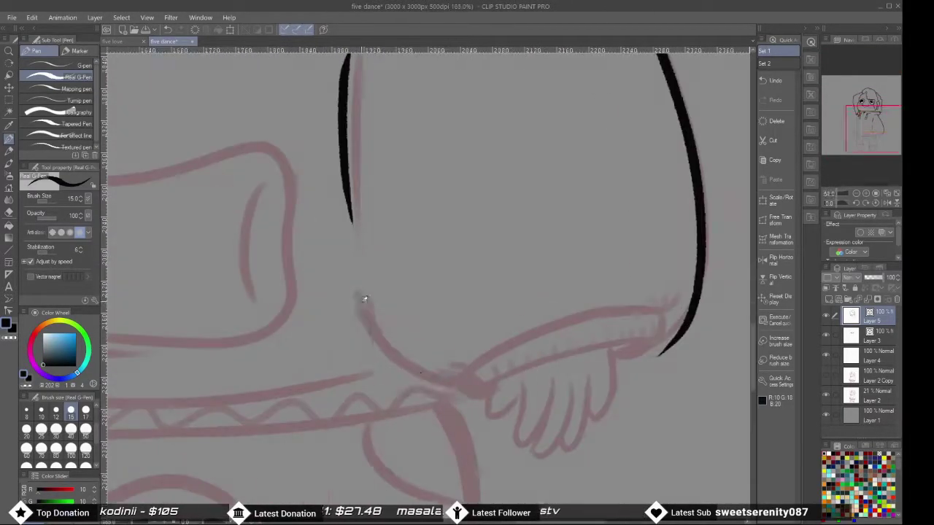
Ink the right sleeve's cuff and the scalloped fingertips below it, using the G-pen for the fingers
scroll(569, 357, up, 3)
mouse_move(656, 200)
mouse_down()
mouse_move(563, 358)
mouse_move(635, 308)
mouse_up()
key(ctrl+z)
mouse_move(299, 400)
mouse_down()
mouse_move(662, 234)
mouse_move(217, 340)
mouse_up()
key(ctrl+z)
click(79, 65)
mouse_move(638, 291)
mouse_down()
mouse_move(619, 315)
mouse_move(383, 436)
mouse_up()
scroll(298, 395, up, 3)
Add short ribbing strokes along the right cuff with the Real G-Pen
click(79, 76)
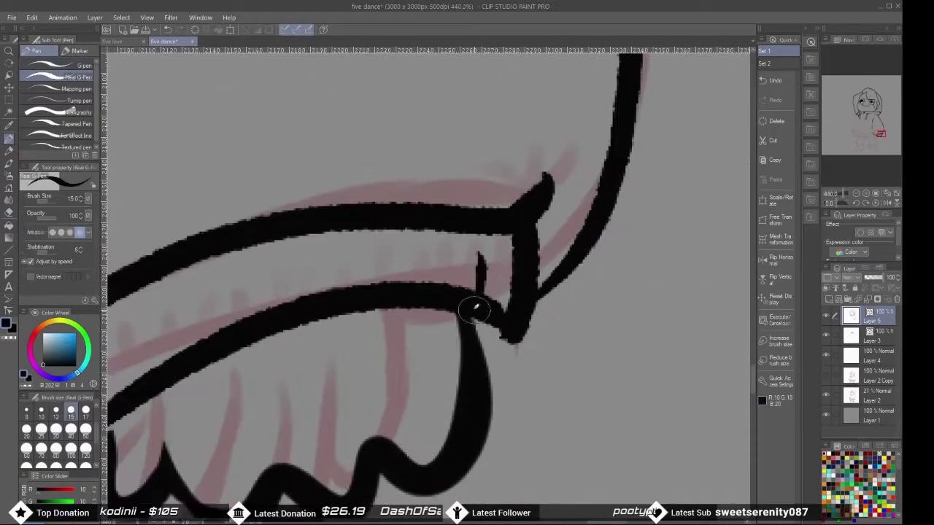
drag(479, 255, 482, 288)
drag(385, 266, 387, 296)
drag(247, 303, 255, 361)
scroll(283, 335, down, 5)
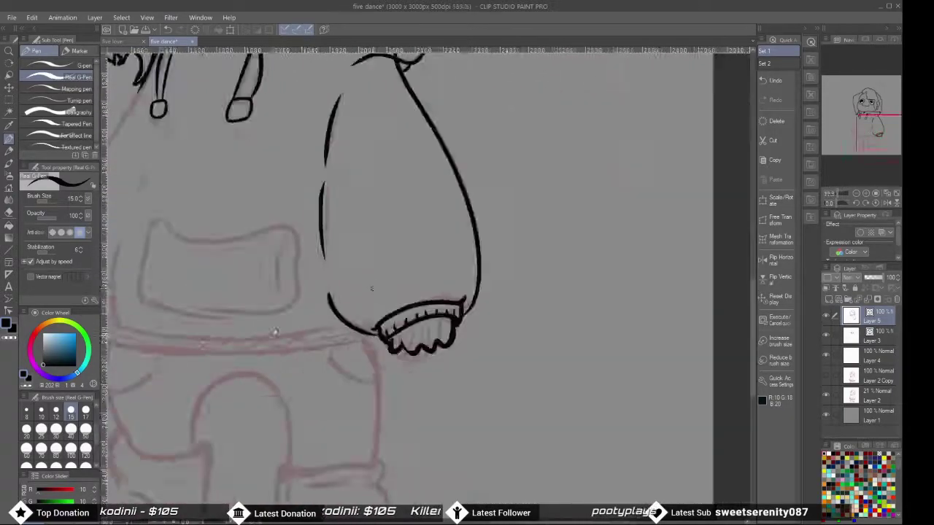
Ink the left sleeve's outer edge and the upper curve of its cuff
scroll(292, 255, up, 3)
scroll(296, 212, down, 4)
scroll(306, 190, up, 4)
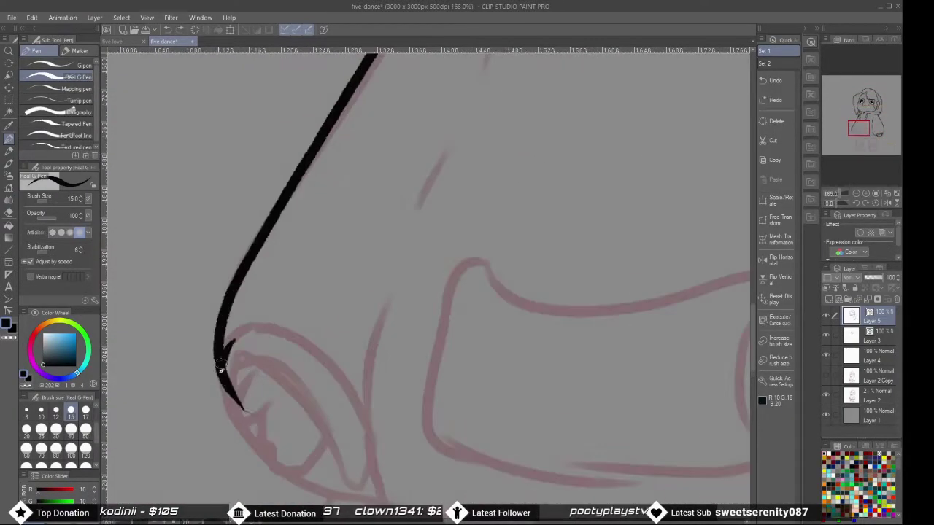
scroll(275, 460, up, 2)
drag(188, 293, 337, 386)
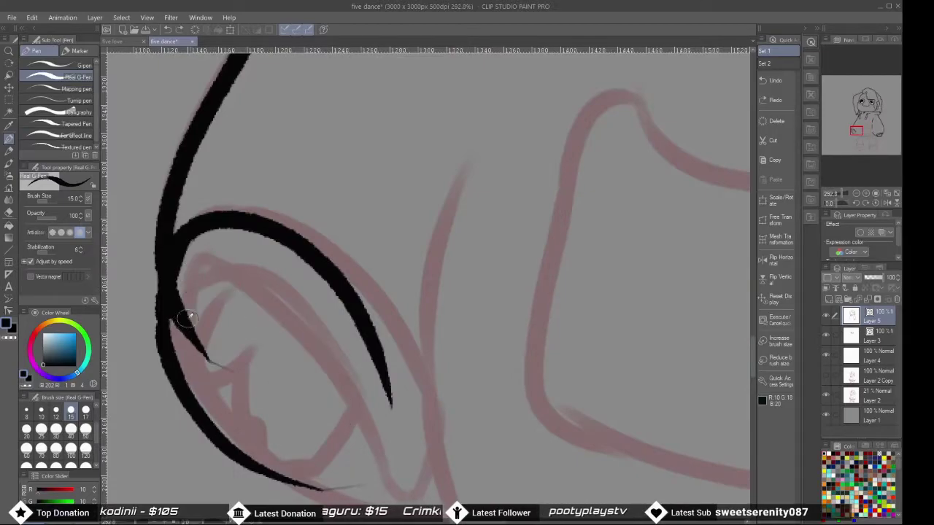
Ink the left cuff's inner curve and clean up its end with the Hard eraser
scroll(358, 473, up, 2)
scroll(248, 244, up, 1)
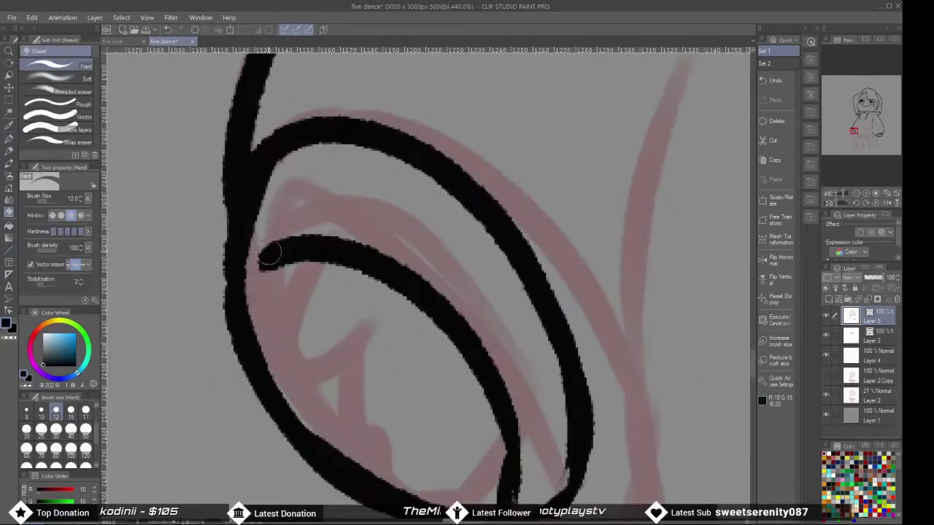
scroll(248, 248, down, 4)
Erase the sleeve outline below the left cuff and the trial G-pen fingertip stroke
click(72, 65)
scroll(291, 328, up, 3)
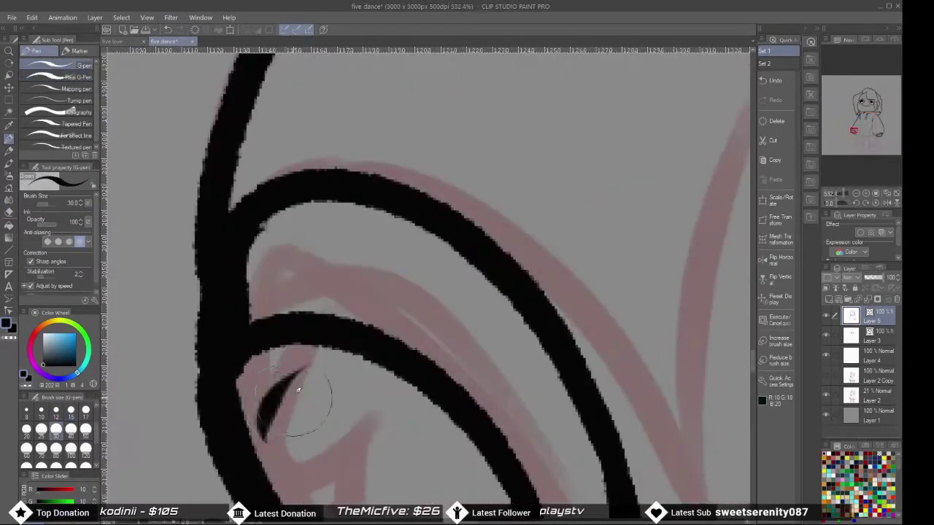
drag(288, 313, 281, 361)
scroll(293, 375, up, 1)
key(e)
scroll(278, 416, down, 2)
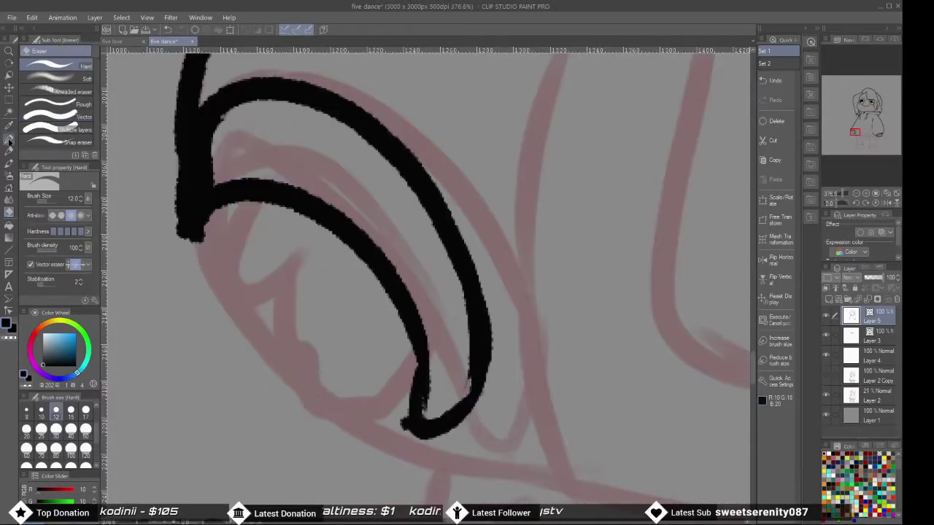
Ink the left hand's scalloped fingertips with the G-pen at brush size 25
click(9, 138)
scroll(235, 186, up, 1)
click(41, 430)
scroll(274, 254, down, 2)
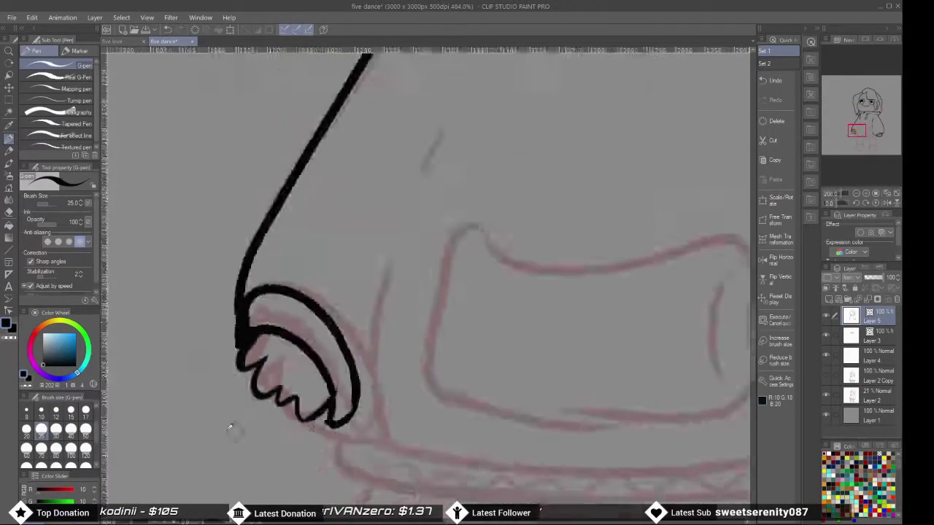
Fill the gap between the left fingertips and the cuff black with the Real G-Pen
click(79, 76)
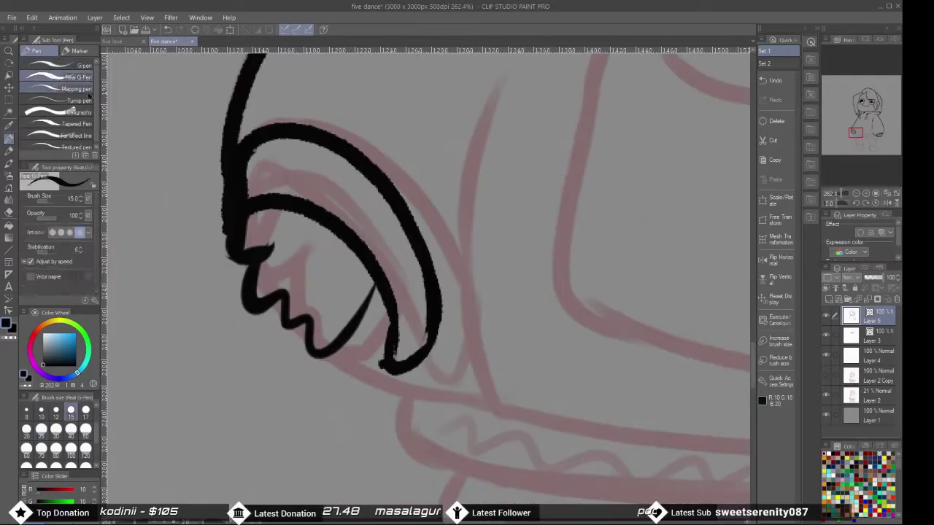
scroll(409, 328, up, 2)
drag(371, 297, 443, 191)
scroll(383, 342, down, 4)
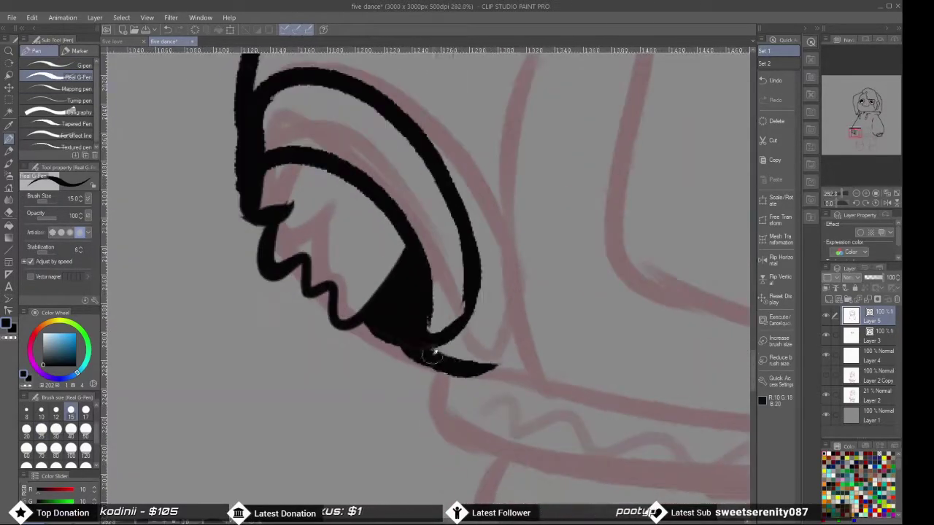
Ink the side fold beside the left sleeve and the upper and lower edges of the hoodie's hem
drag(446, 80, 438, 332)
scroll(438, 332, down, 4)
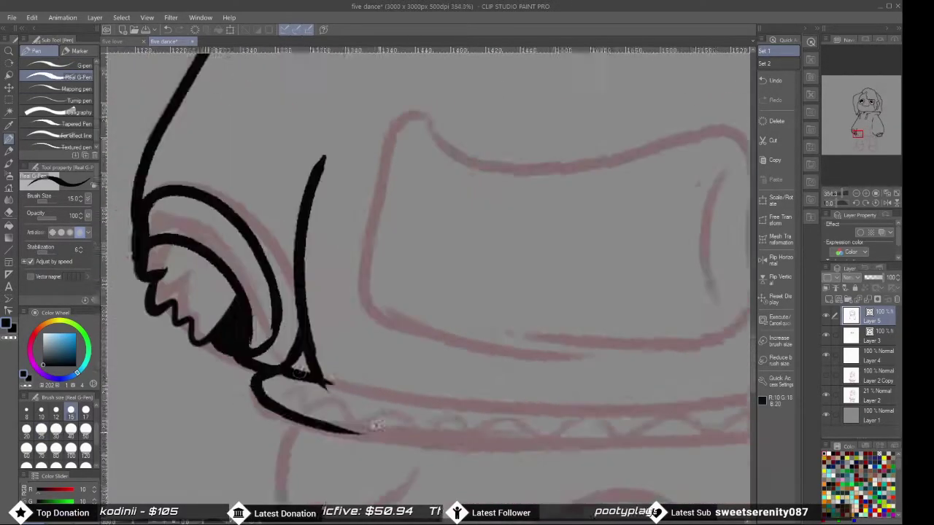
mouse_move(234, 353)
mouse_down()
mouse_move(434, 387)
mouse_move(620, 360)
mouse_up()
scroll(379, 353, up, 2)
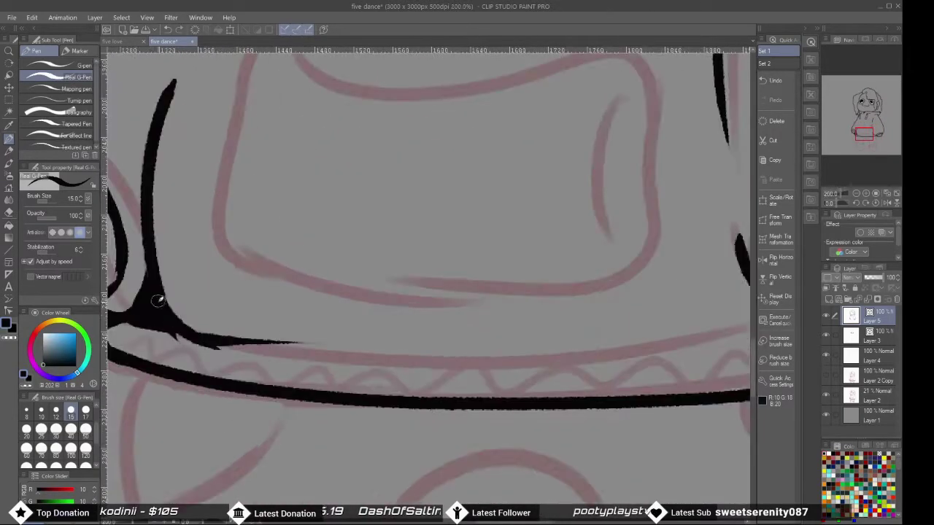
scroll(159, 301, down, 1)
scroll(159, 301, down, 2)
scroll(292, 328, up, 2)
Ink the hoodie's front pocket and hatch the underside of the hair tuft above the forehead
mouse_move(299, 409)
mouse_down()
mouse_move(351, 299)
mouse_move(350, 169)
mouse_up()
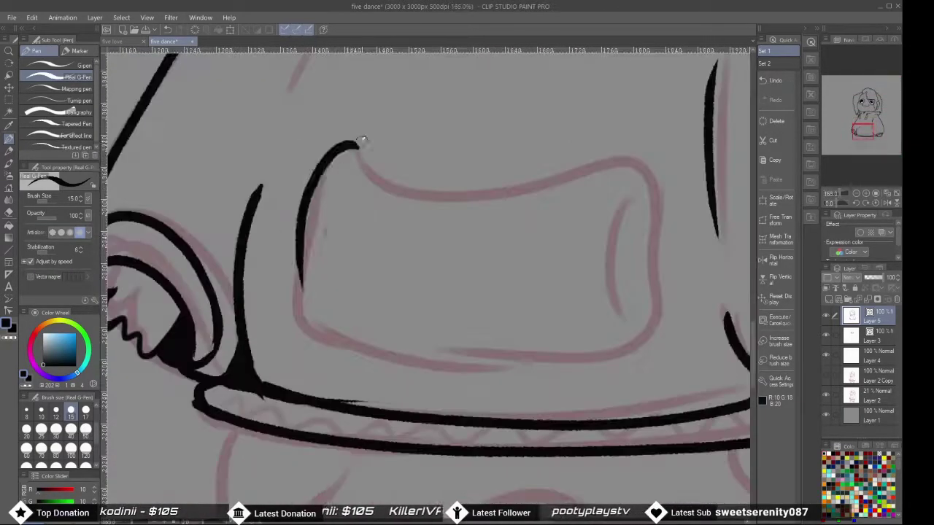
scroll(304, 412, down, 3)
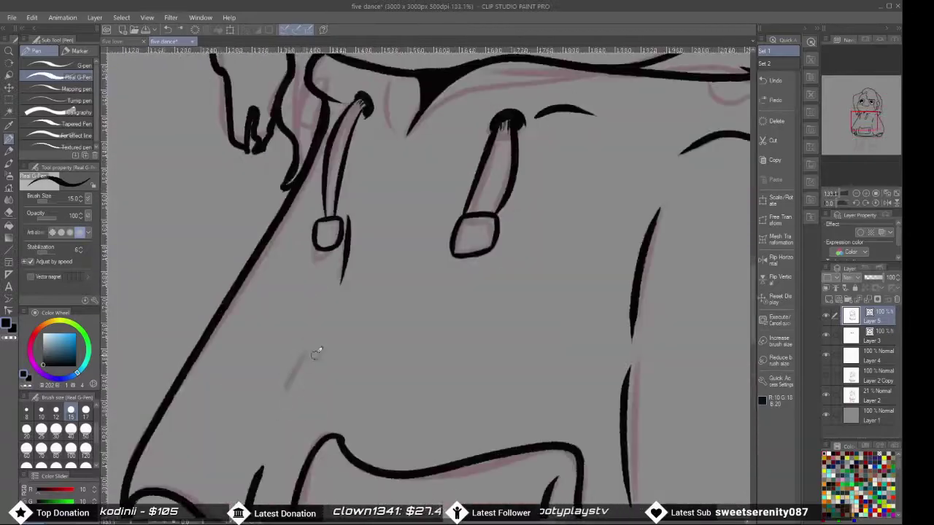
scroll(359, 210, up, 3)
scroll(452, 191, down, 3)
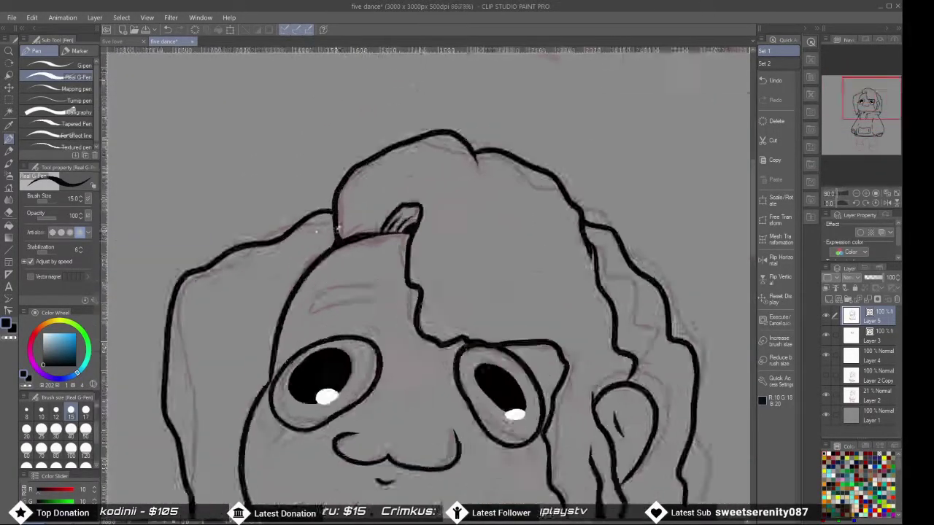
Ink the left trouser leg's outer edge and the top opening and sides of the left boot
scroll(292, 292, up, 1)
scroll(210, 378, down, 3)
scroll(210, 378, up, 3)
scroll(328, 329, up, 2)
drag(521, 350, 525, 408)
drag(460, 458, 547, 321)
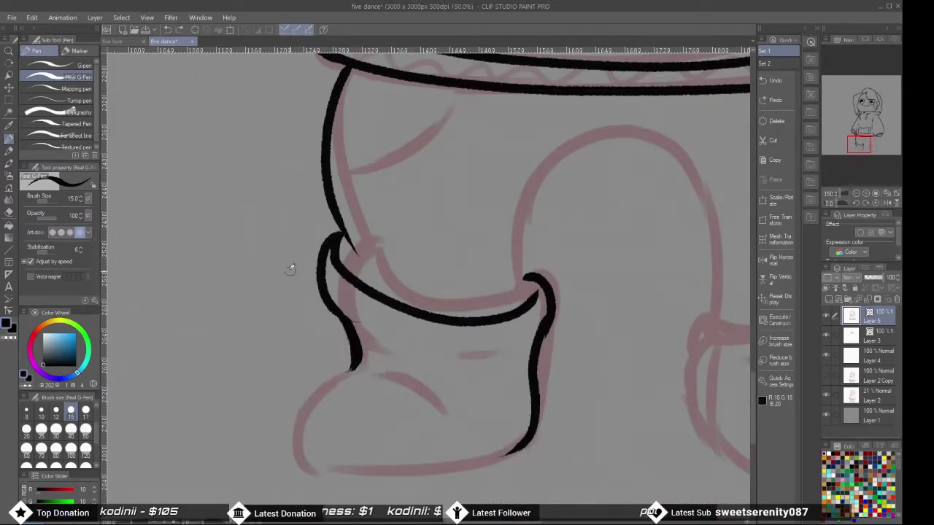
Ink the left boot's rounded toe and add its ankle and instep crease lines
scroll(353, 353, up, 3)
scroll(318, 476, up, 1)
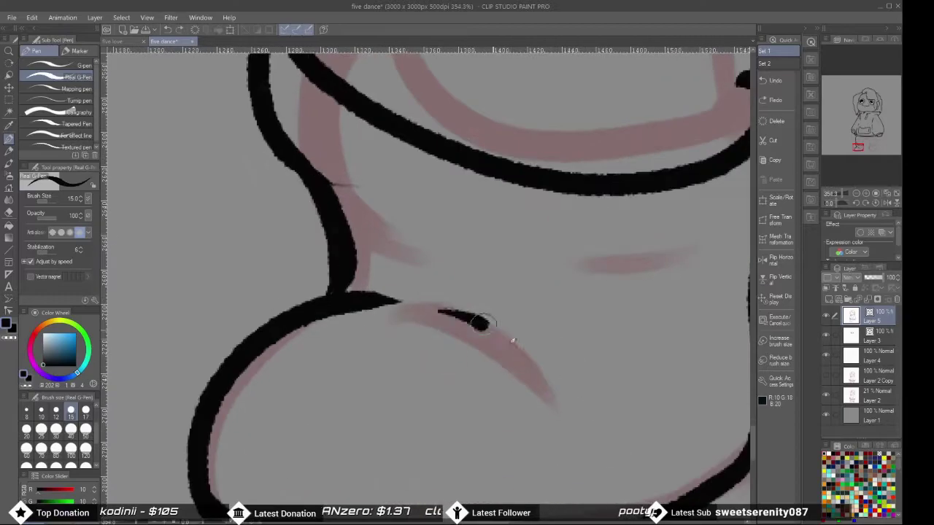
drag(291, 357, 456, 485)
drag(379, 310, 609, 277)
scroll(305, 324, down, 3)
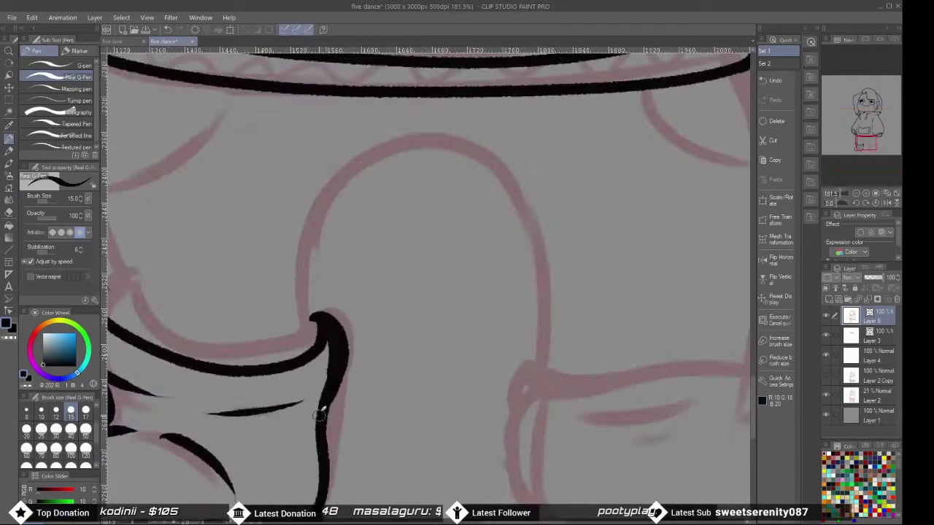
Ink the arched inner leg line and fill the corner where the left leg meets the boot black
scroll(340, 366, down, 2)
scroll(280, 358, up, 2)
drag(679, 175, 554, 423)
scroll(226, 349, up, 2)
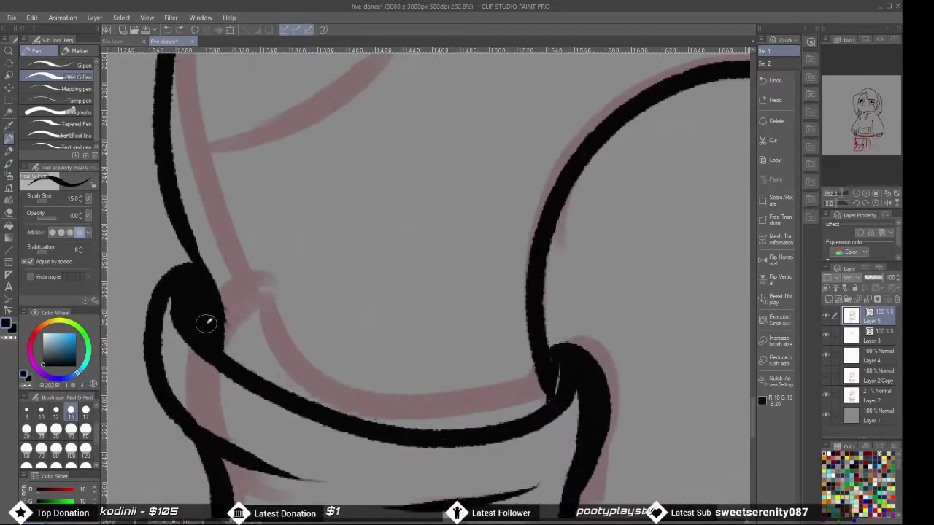
Ink the right trouser leg's outer edge and the right boot's cuff, top opening and inner side
scroll(240, 339, down, 2)
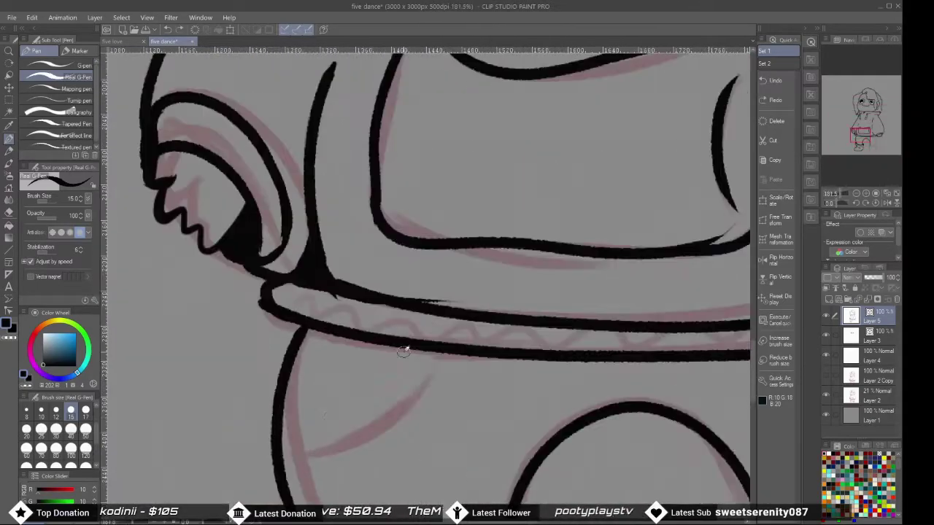
scroll(459, 277, up, 1)
mouse_move(565, 62)
mouse_down()
mouse_move(585, 388)
mouse_move(556, 440)
mouse_up()
scroll(568, 321, up, 1)
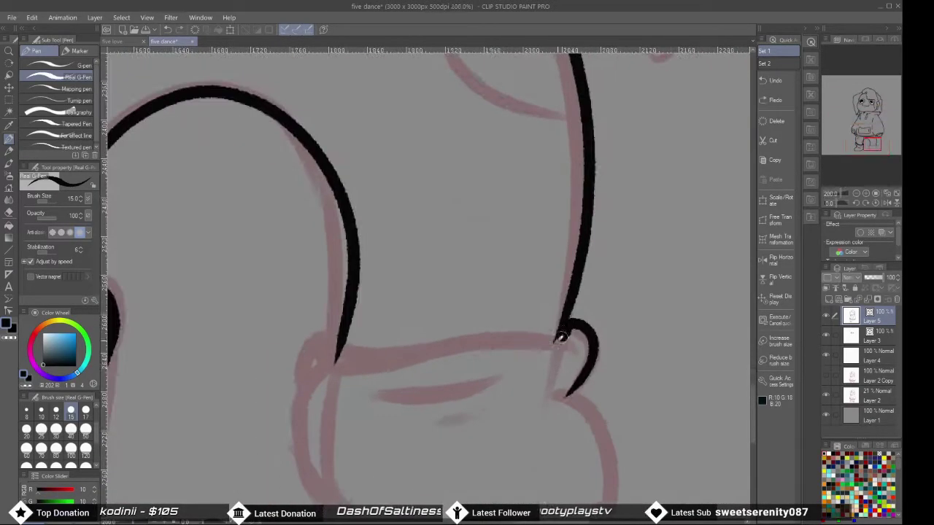
drag(330, 339, 325, 423)
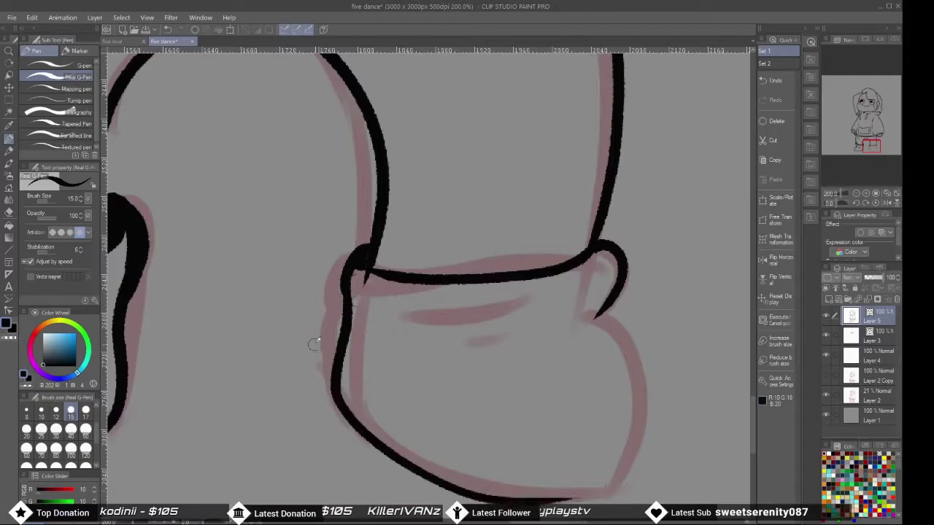
Ink the right boot's rounded front and sole, bringing the cuff and toe together in a pointed notch
scroll(558, 150, up, 2)
scroll(538, 214, down, 1)
drag(537, 214, 547, 408)
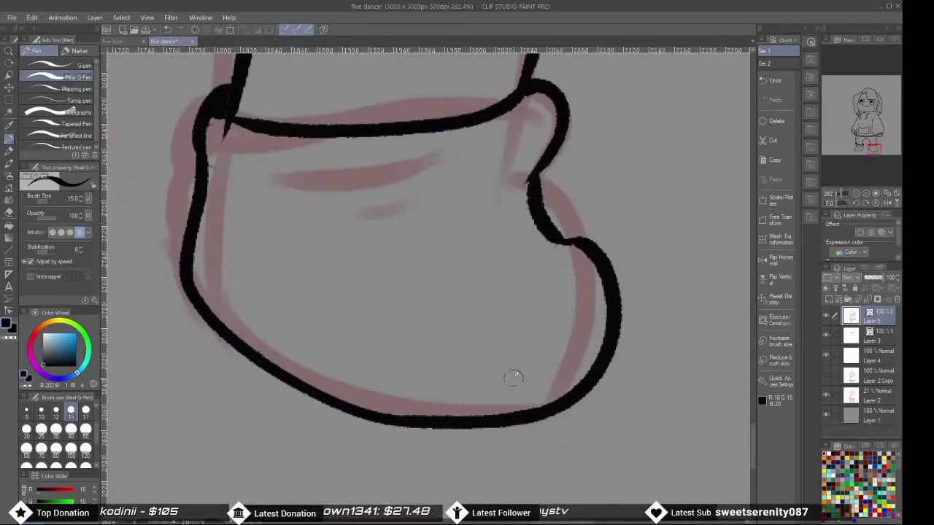
scroll(538, 302, up, 1)
scroll(515, 350, down, 1)
drag(522, 237, 540, 438)
drag(544, 153, 533, 211)
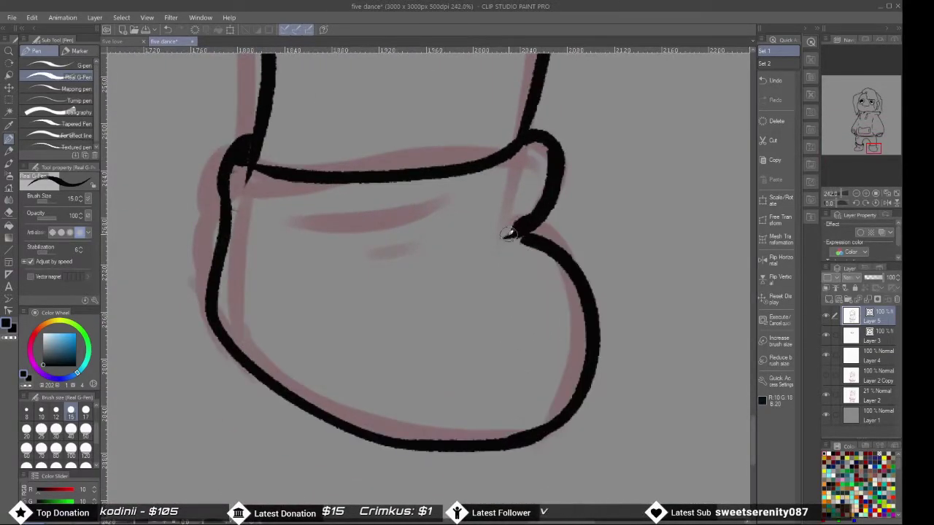
scroll(583, 269, down, 1)
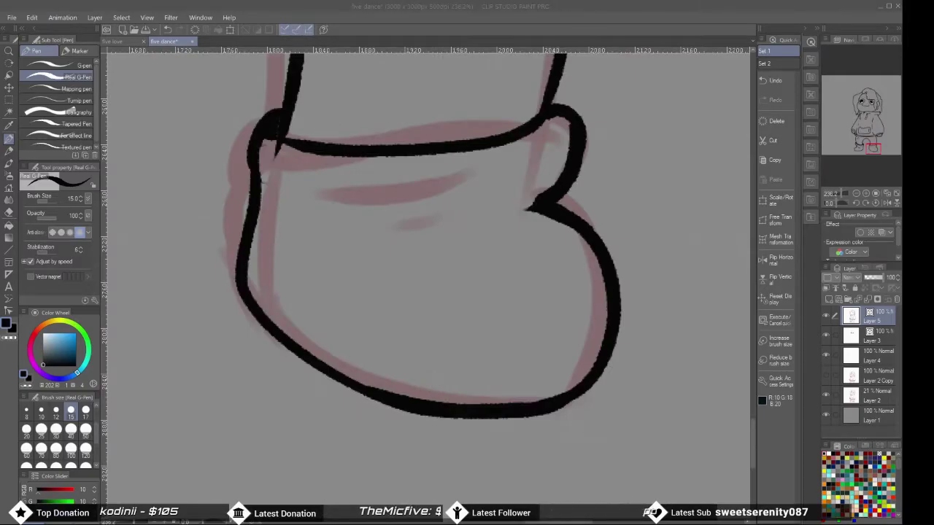
Ink the eyebrow outline and the short crease above the left eye
scroll(225, 305, down, 10)
scroll(205, 225, up, 10)
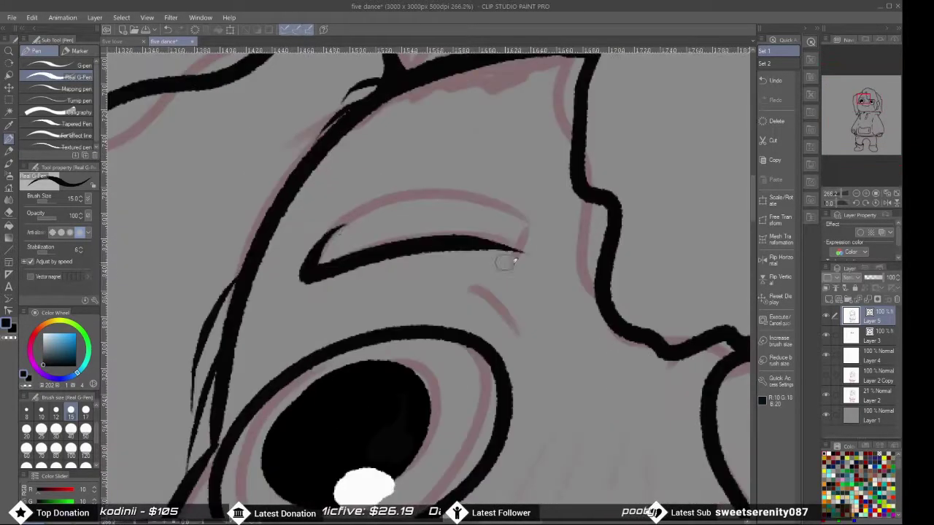
scroll(532, 212, down, 6)
scroll(352, 152, up, 5)
Ink the right sleeve cuff's ribbing marks and the scalloped fingertips below it
scroll(240, 389, down, 8)
scroll(302, 386, up, 10)
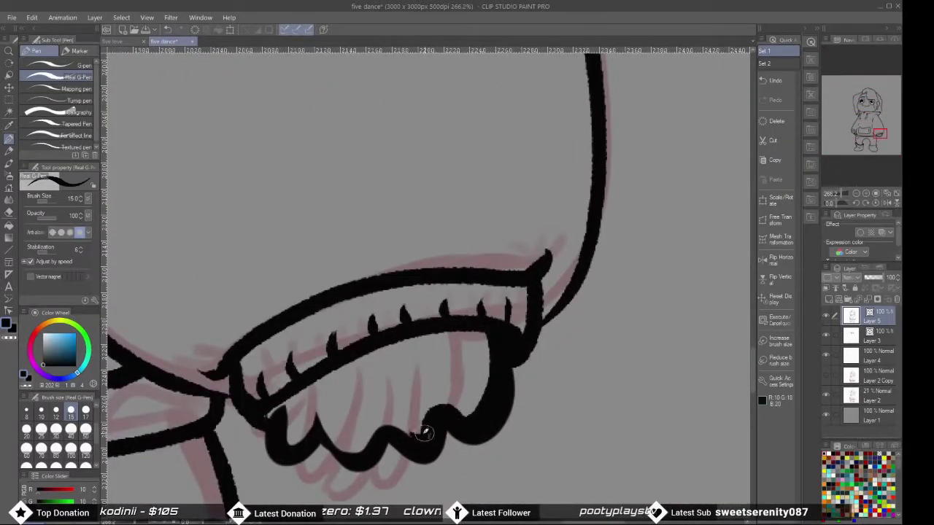
scroll(315, 421, down, 8)
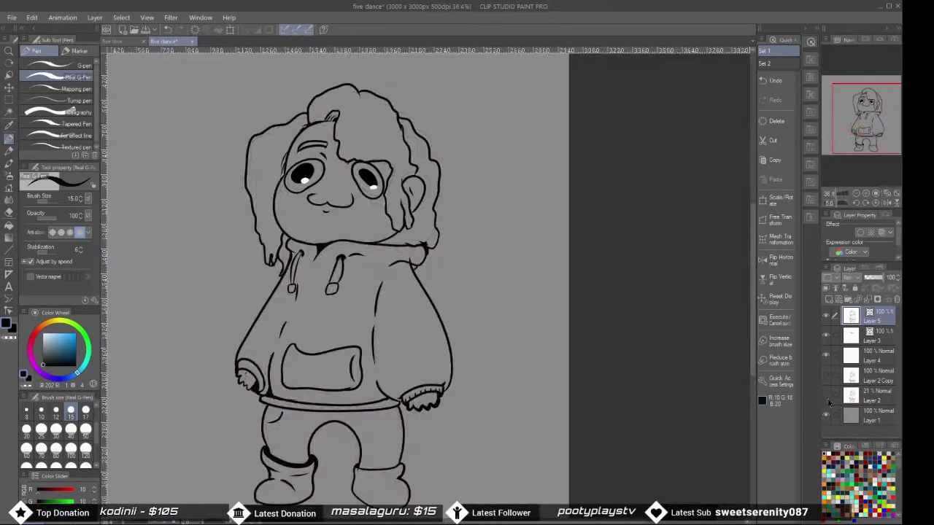
Show the second-pose sketch on Layer 2 Copy and duplicate the Layer 5 line art
scroll(467, 298, down, 3)
click(825, 374)
click(873, 376)
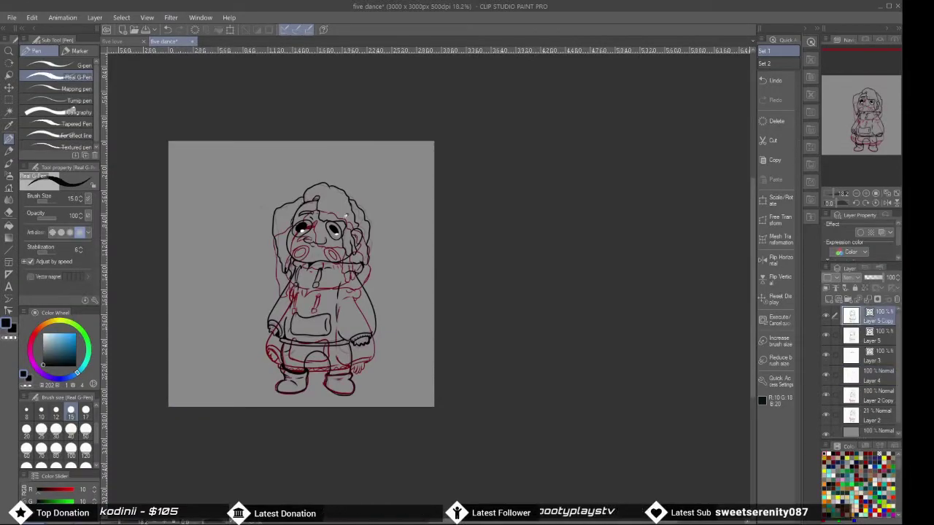
Move the duplicated body line art and a copy of the Layer 3 eye artwork down onto the second-pose sketch
key(k)
mouse_move(321, 306)
mouse_down()
mouse_move(319, 294)
mouse_move(310, 298)
mouse_up()
scroll(314, 295, up, 5)
drag(295, 134, 299, 210)
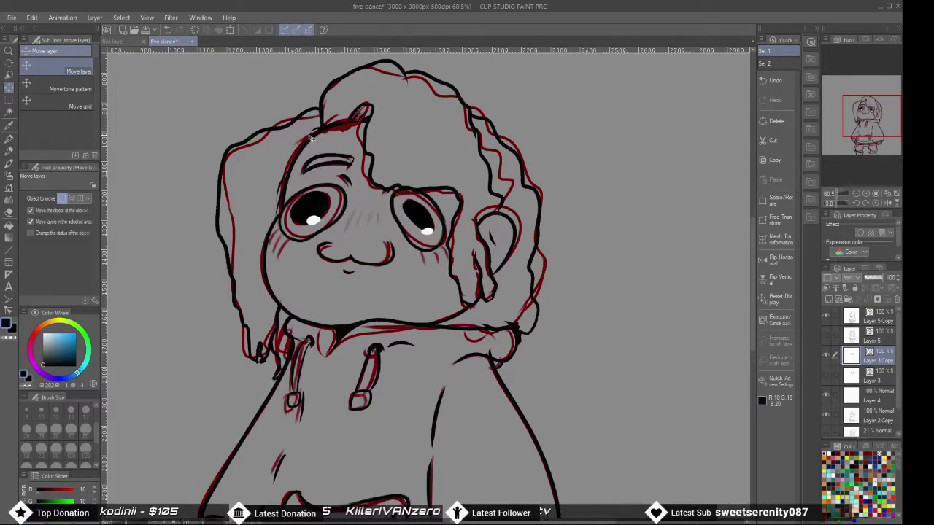
Erase the trouser legs and boots from the duplicated line art on Layer 5 Copy
scroll(311, 138, down, 5)
click(878, 319)
key(e)
scroll(365, 219, up, 3)
scroll(125, 315, down, 1)
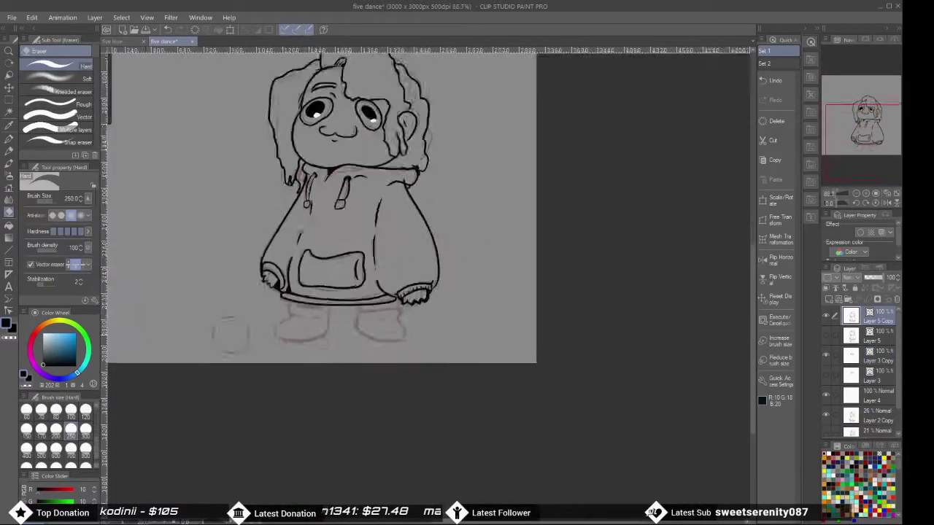
Ink the second pose's left boot cuff, ankle, rounded toe and instep crease beneath the lowered hoodie hem
key(p)
scroll(306, 306, up, 5)
scroll(500, 358, down, 2)
scroll(294, 273, down, 3)
scroll(295, 272, up, 3)
scroll(438, 365, down, 1)
scroll(501, 472, up, 1)
scroll(500, 472, up, 2)
drag(400, 248, 274, 402)
scroll(375, 277, up, 1)
drag(469, 250, 562, 358)
scroll(437, 365, up, 1)
drag(219, 379, 552, 427)
mouse_move(240, 430)
mouse_down()
mouse_move(501, 458)
mouse_move(660, 339)
mouse_up()
key(ctrl+z)
key(ctrl+z)
key(ctrl+z)
Ink the second pose's left boot heel side and curved sole
drag(637, 230, 655, 155)
drag(622, 352, 248, 406)
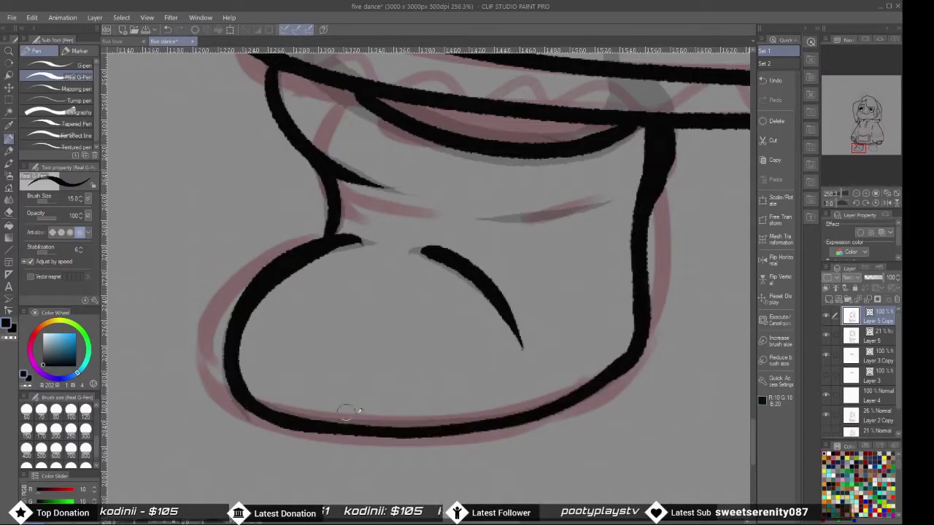
Ink the second pose's right boot below the hoodie hem, including its cuff, sides and rounded toe
scroll(617, 261, up, 2)
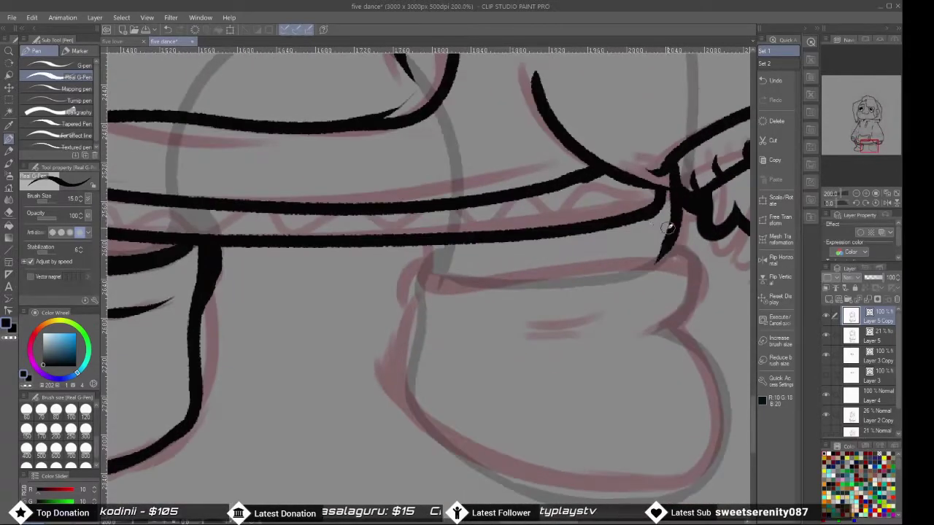
scroll(464, 220, up, 1)
scroll(464, 220, down, 1)
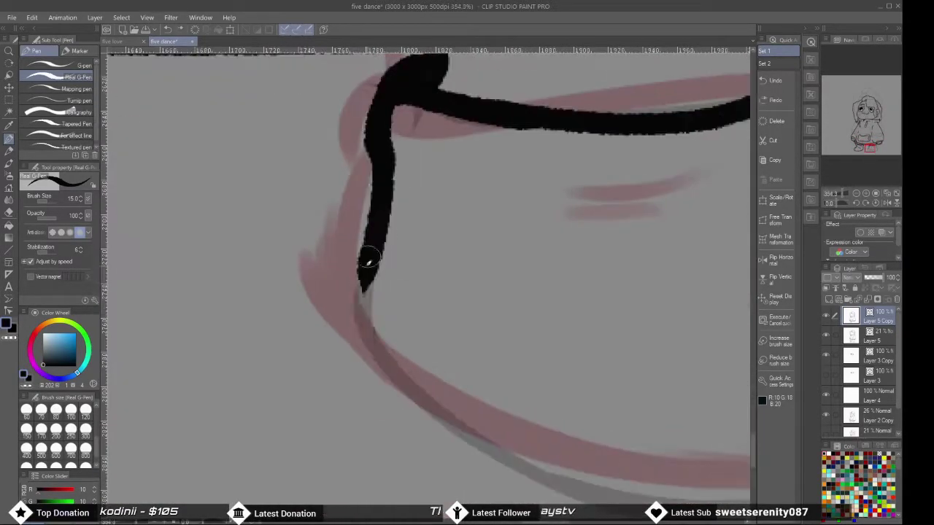
scroll(493, 370, up, 2)
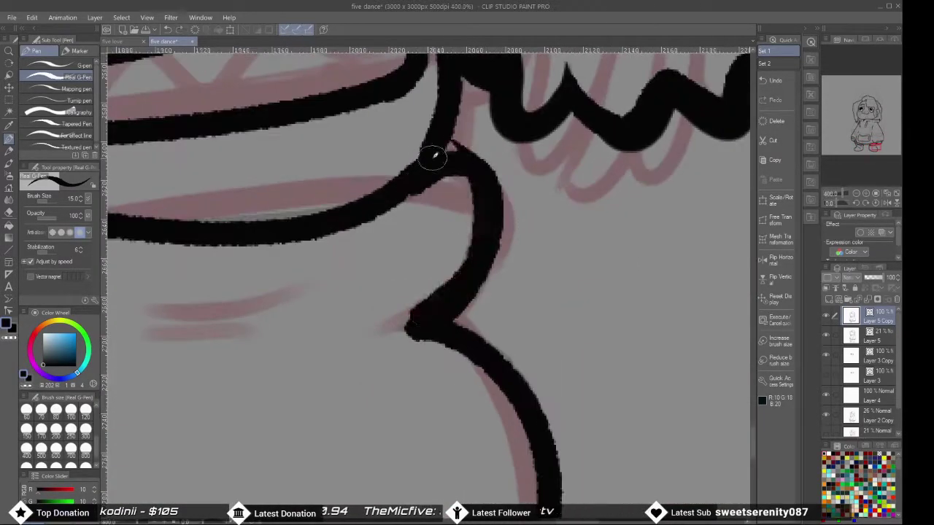
Switch between the two poses and merge each one's body line art with its eye layer, showing only the first pose
scroll(440, 328, down, 5)
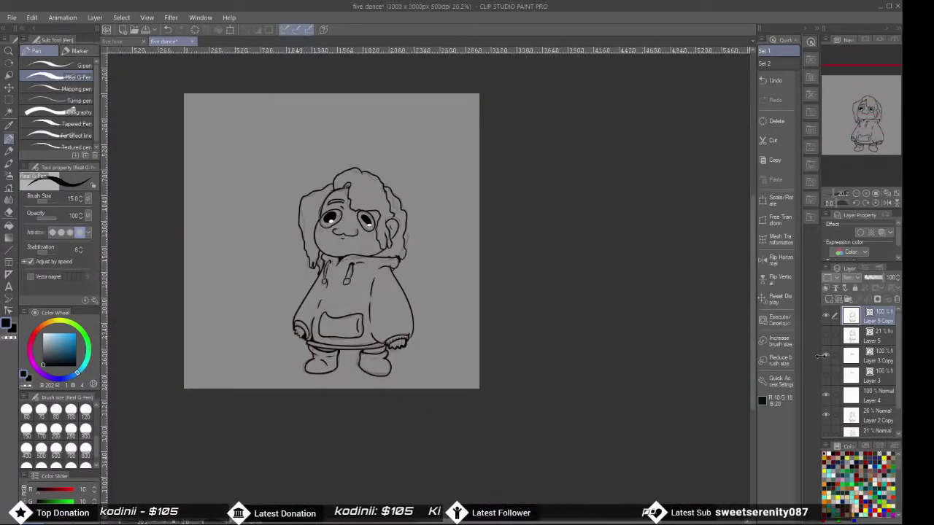
click(833, 335)
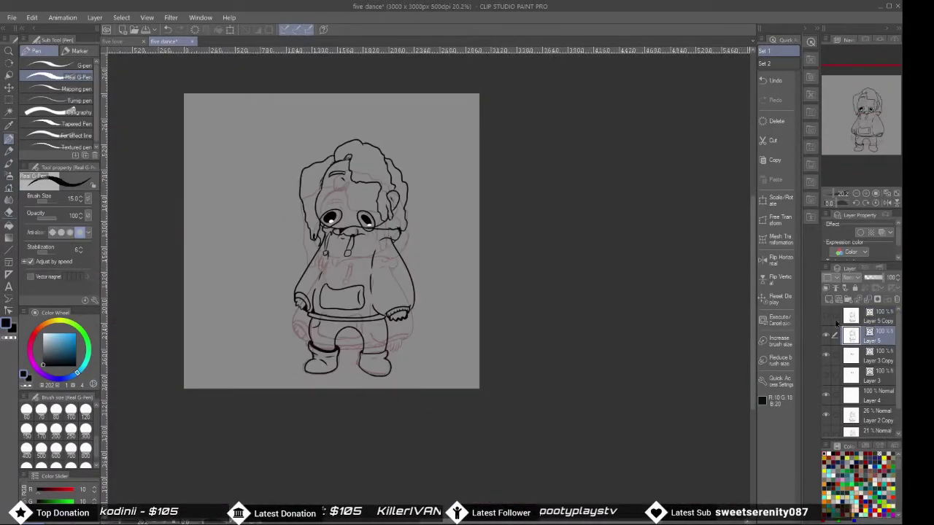
click(826, 359)
click(825, 319)
scroll(346, 316, down, 2)
scroll(347, 316, up, 2)
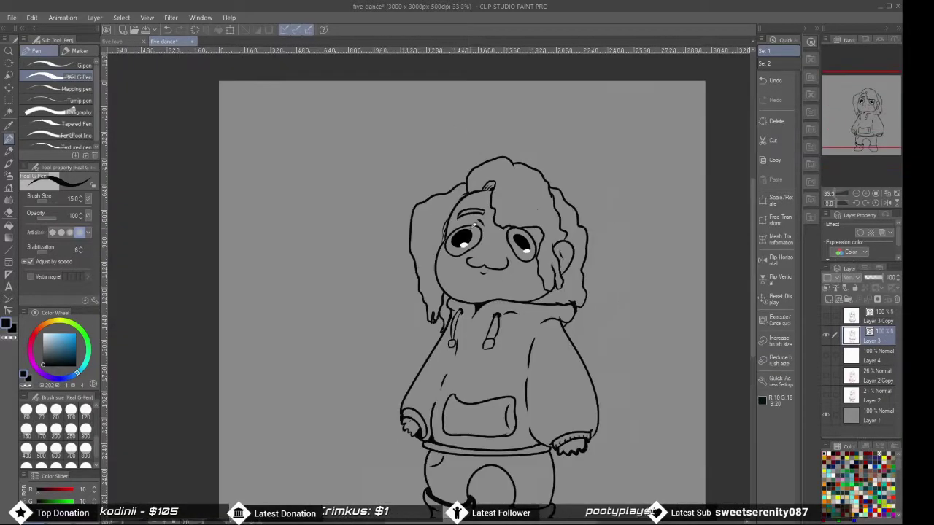
scroll(328, 315, down, 1)
scroll(325, 313, up, 2)
Thicken the right boot's top opening and ink crease lines on its ankle and instep
scroll(369, 365, up, 8)
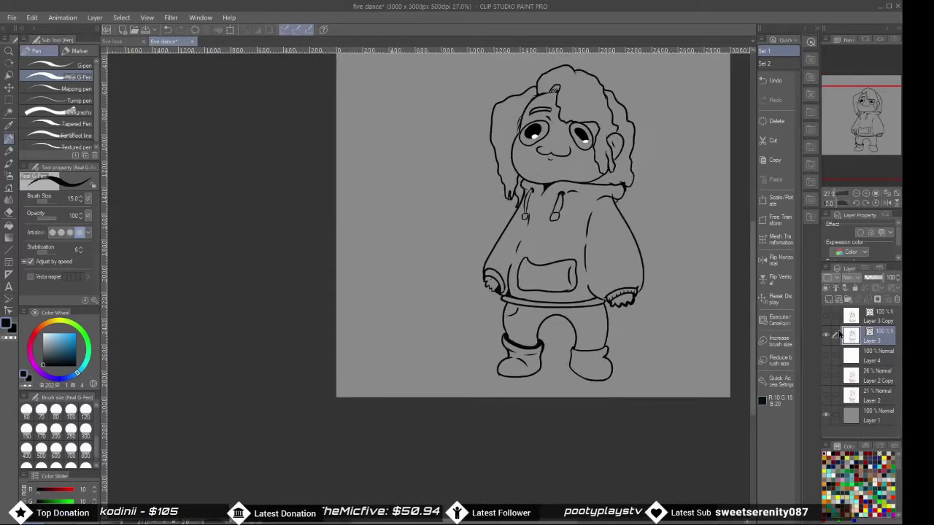
scroll(375, 332, down, 2)
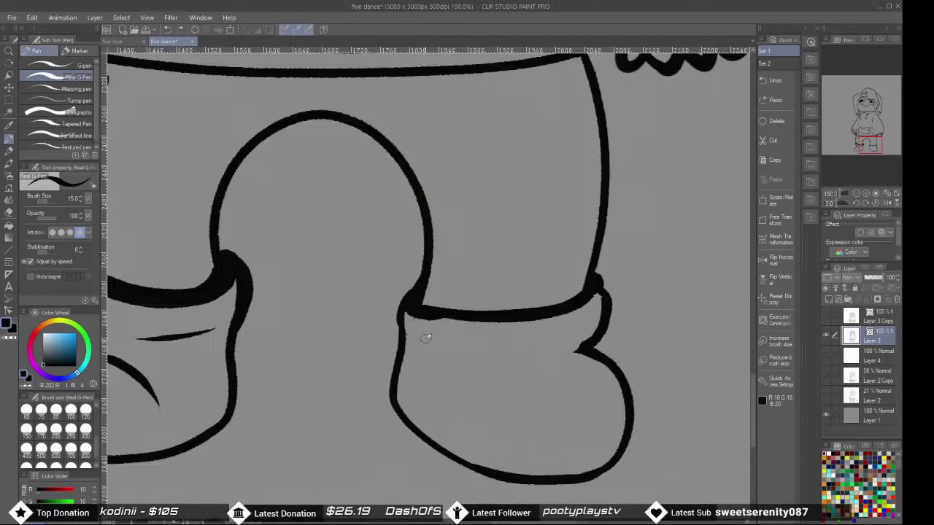
scroll(416, 327, up, 2)
drag(399, 328, 458, 338)
scroll(557, 365, down, 2)
scroll(510, 357, up, 2)
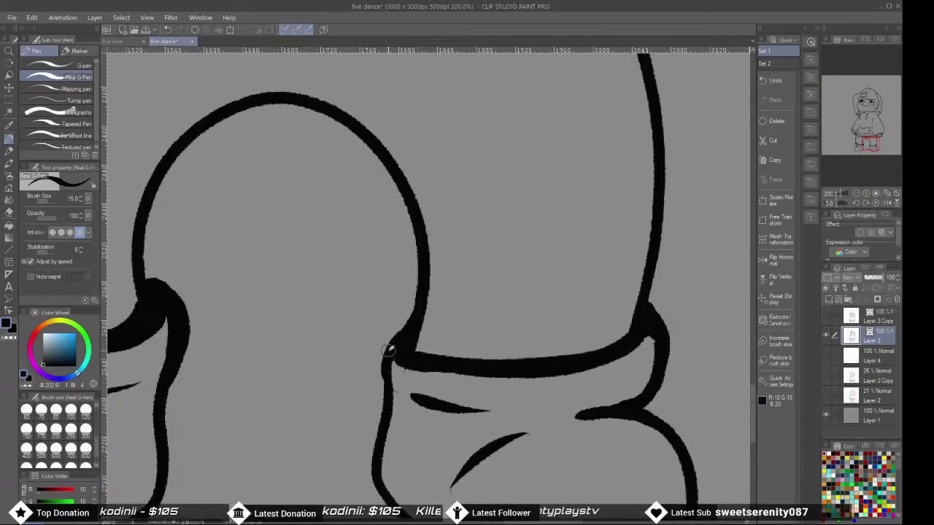
Fill the right boot's inner cuff corner black and ink a crease near the right trouser leg's upper outer edge
scroll(467, 350, down, 3)
scroll(431, 347, up, 3)
scroll(431, 347, down, 7)
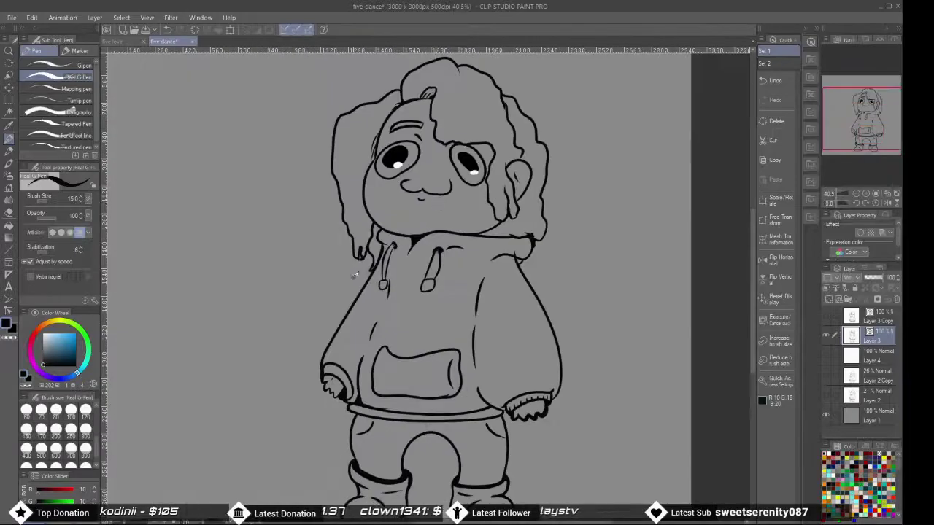
Check the first pose's line art up close and add a short crease line to the left hand
scroll(452, 412, up, 8)
scroll(603, 371, down, 4)
scroll(602, 371, up, 5)
scroll(665, 329, down, 10)
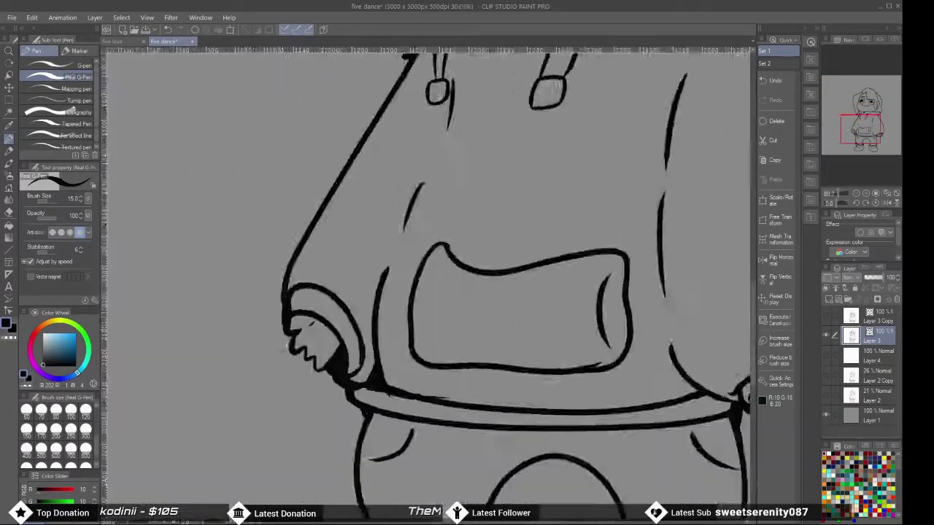
scroll(212, 241, up, 2)
scroll(213, 246, down, 2)
Create a new layer beneath the line art and fill the hoodie's body, sleeves and hood light pink
key(ctrl+shift+n)
key(g)
scroll(387, 310, up, 2)
click(387, 310)
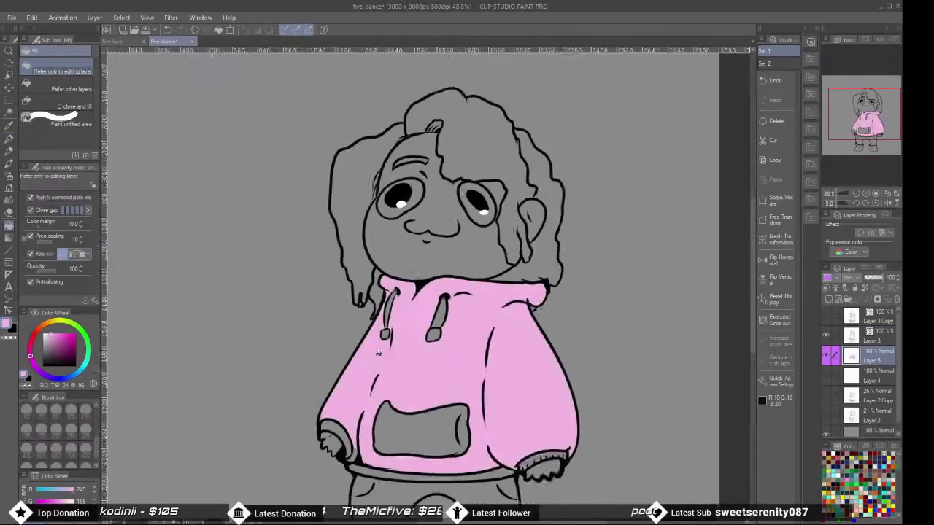
Recolour the hoodie a muted pink and fill its pocket and cuffs with darker mauve shades
scroll(384, 307, down, 3)
scroll(384, 307, up, 5)
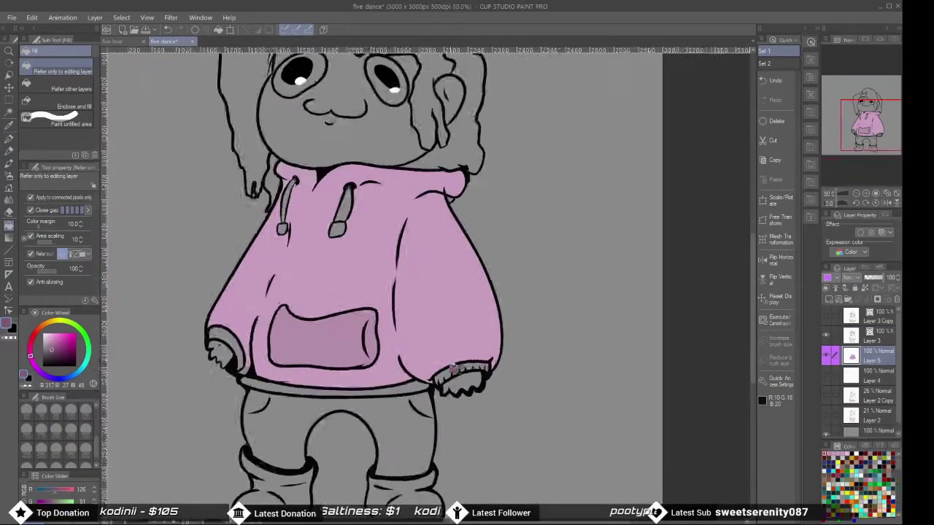
scroll(379, 351, down, 4)
Fill the hair dark brown and the face with a tan skin tone
scroll(253, 228, up, 2)
click(252, 227)
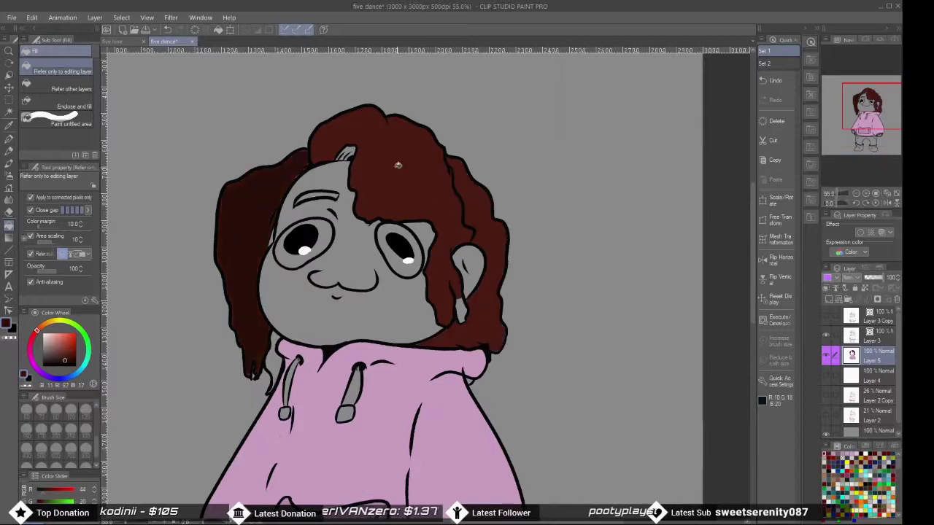
click(321, 306)
scroll(321, 306, up, 1)
scroll(297, 244, up, 3)
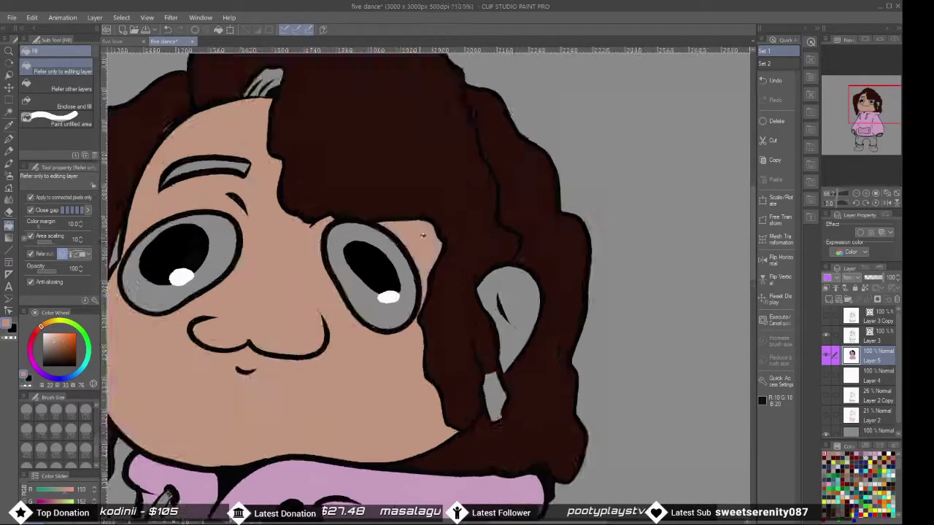
Fill the whites of both eyes with a very light grey
click(297, 244)
scroll(297, 244, down, 3)
scroll(297, 243, up, 2)
click(453, 277)
Fill the ear with the tan skin tone and the eyebrow with brown
scroll(286, 448, down, 2)
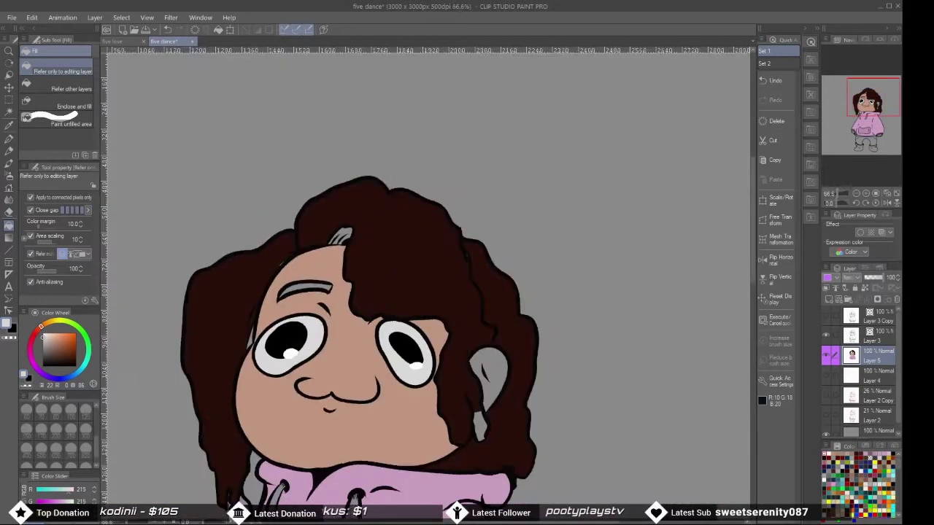
scroll(166, 338, up, 2)
scroll(167, 338, down, 6)
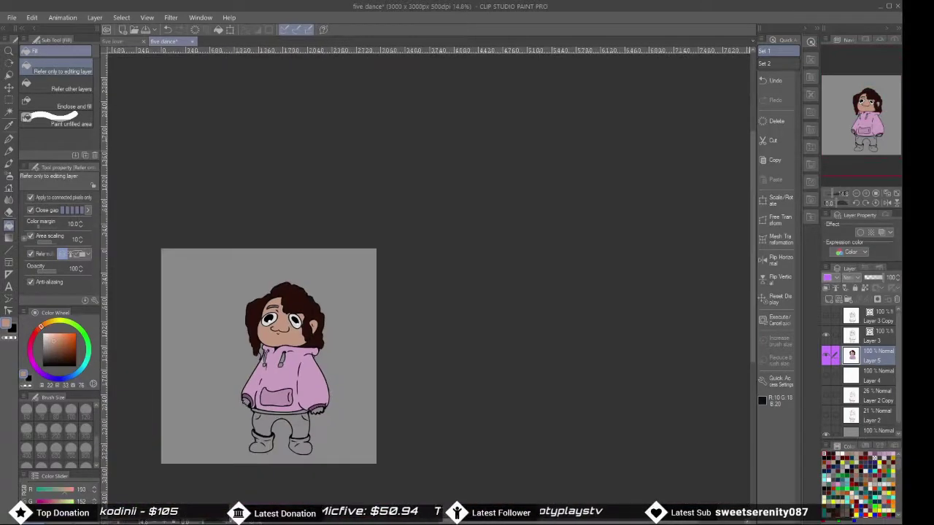
Fill the small fold under the right end of the hood with dark mauve
scroll(263, 394, up, 4)
scroll(328, 281, up, 3)
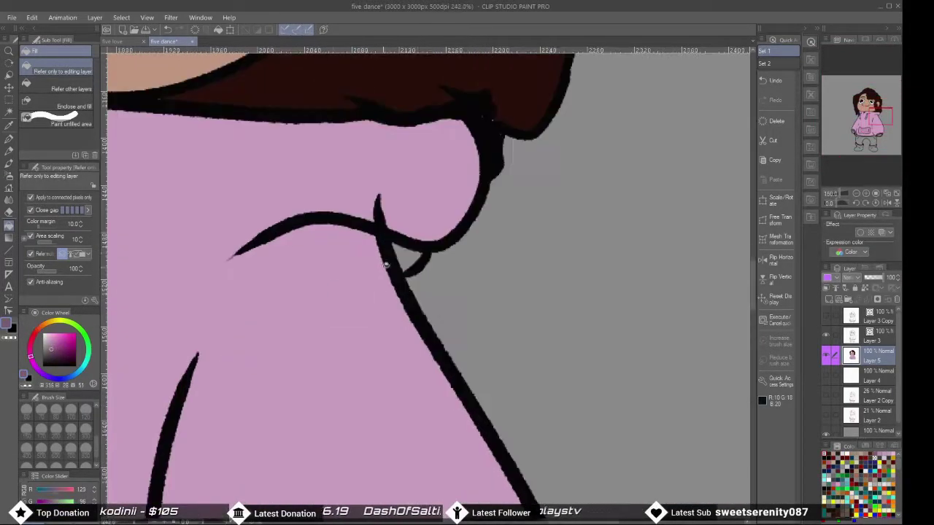
scroll(328, 281, down, 5)
scroll(328, 282, up, 3)
Ink short ribbing marks across the left sleeve cuff on the line art layer
click(9, 139)
scroll(189, 334, up, 4)
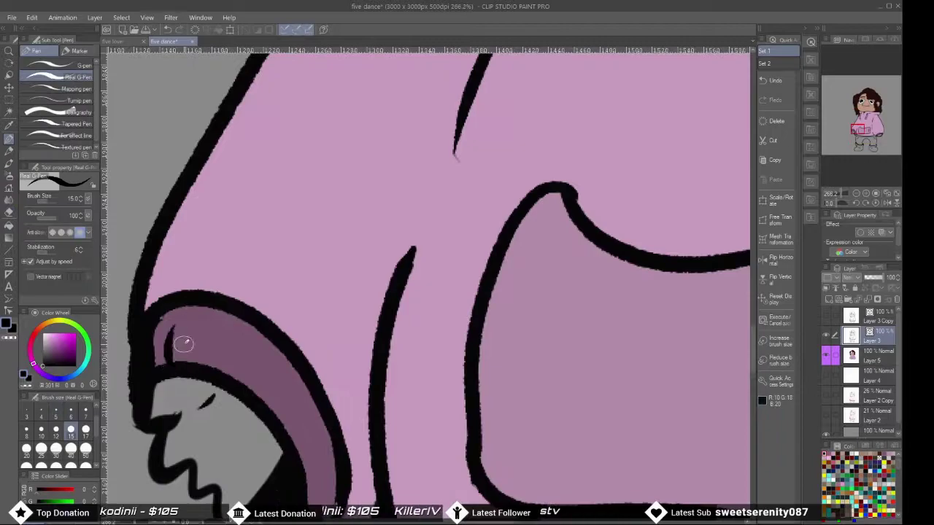
scroll(309, 412, down, 6)
Fill both hands with the tan skin tone on the colour layer
key(g)
key(alt+[)
scroll(332, 308, down, 1)
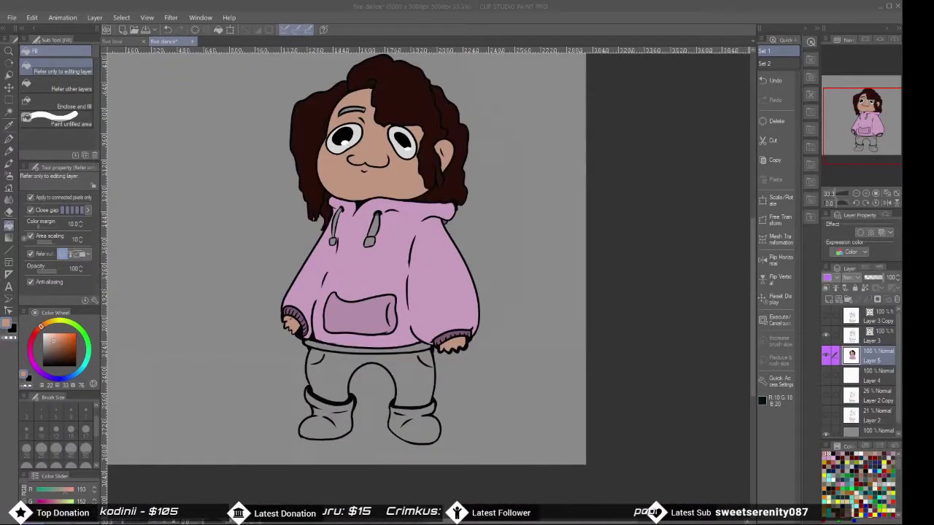
Fill the trousers dark grey and the hoodie drawstrings off-white
scroll(357, 387, up, 3)
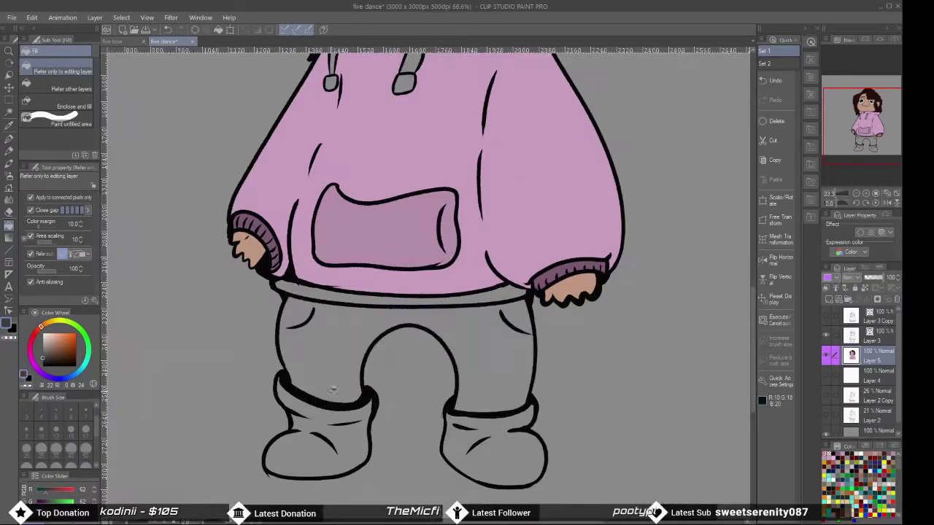
scroll(427, 284, up, 1)
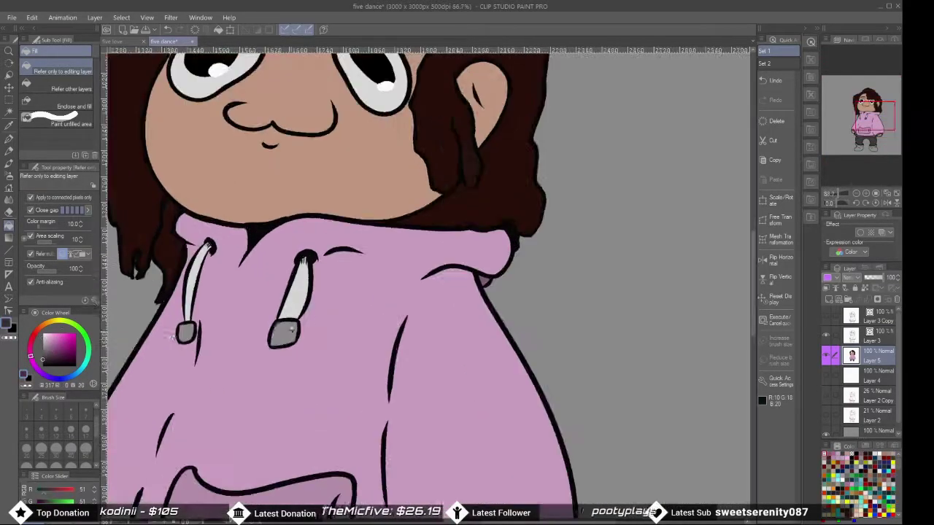
Fill the drawstring tips dark grey and touch up the right eye's white with the off-white Real G-Pen
scroll(426, 285, down, 3)
key(p)
scroll(199, 252, up, 6)
scroll(199, 252, up, 3)
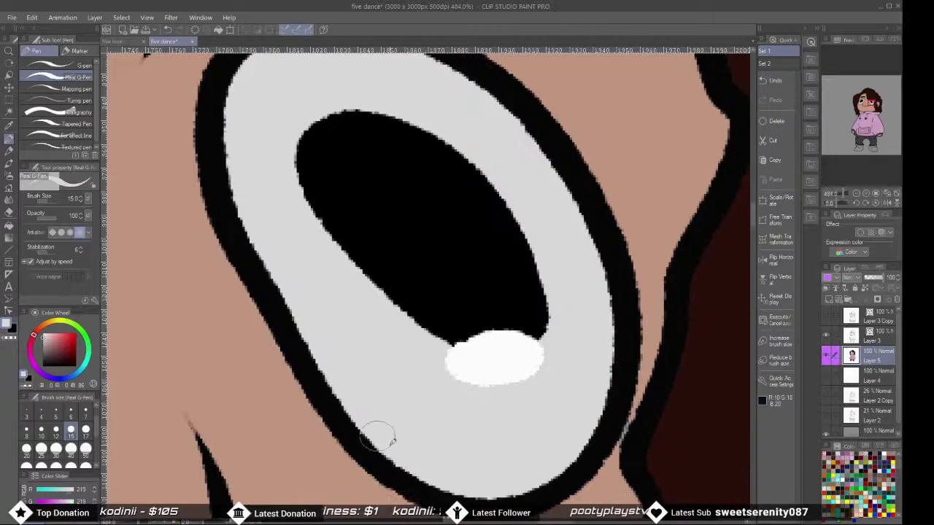
Add a new layer above the flat colours, choose the Soft airbrush, and select the face's skin area
click(774, 297)
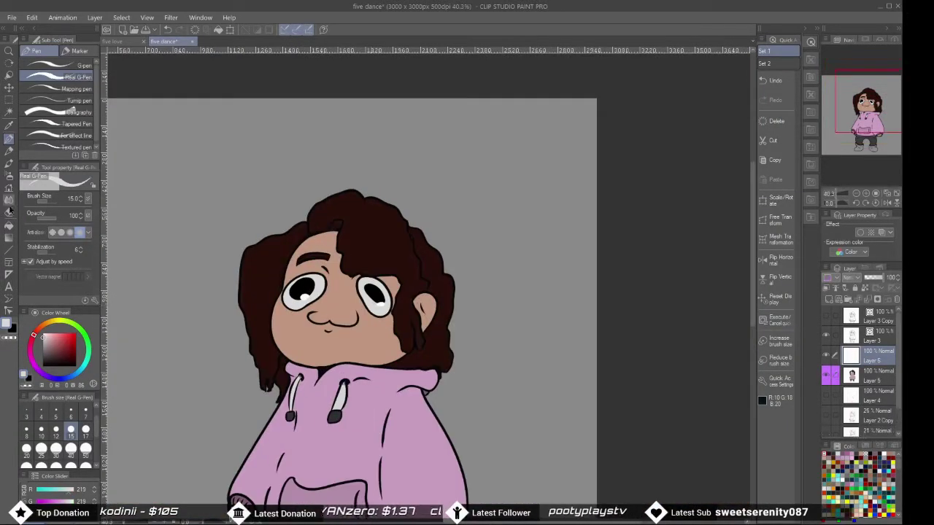
click(9, 175)
scroll(308, 196, down, 2)
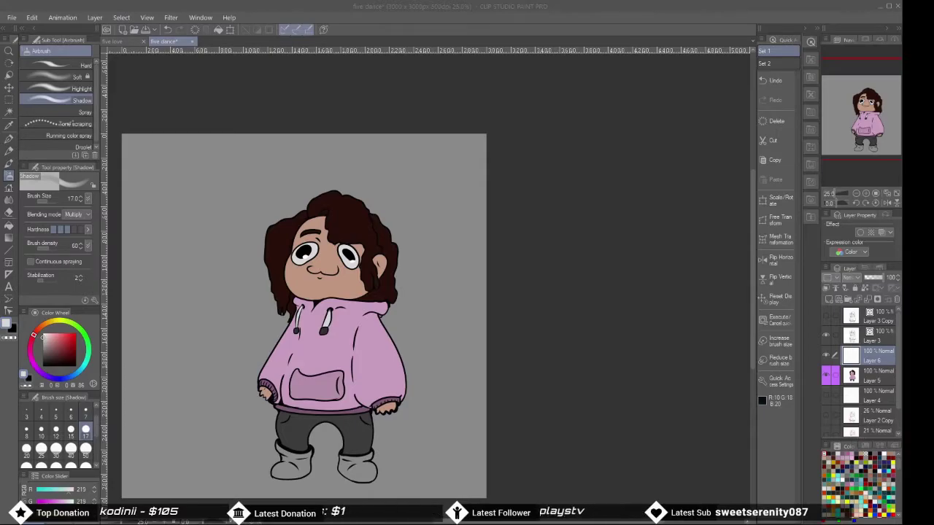
scroll(328, 248, down, 2)
scroll(328, 248, up, 7)
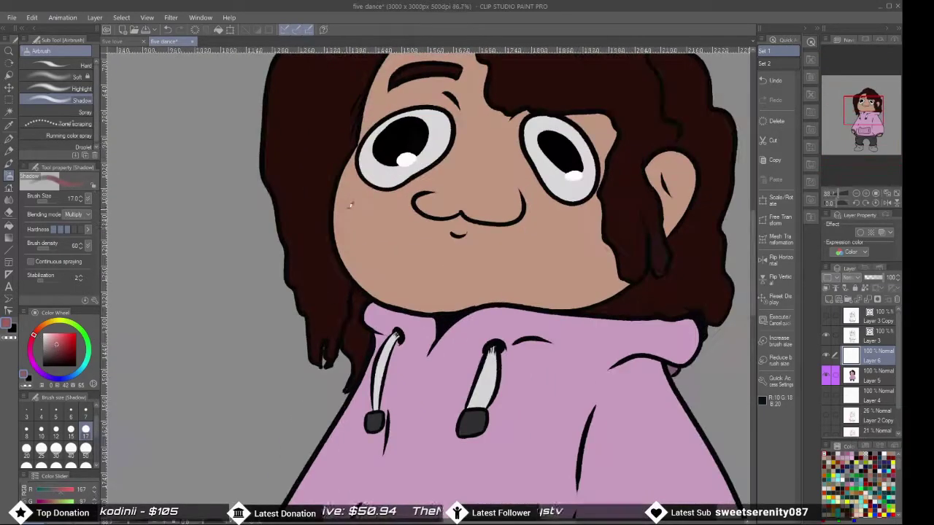
click(59, 77)
key(w)
click(466, 241)
Airbrush soft reddish blush over both cheeks, the nose bridge and the mouth, using brush size 15 around the mouth
click(9, 177)
scroll(199, 358, up, 1)
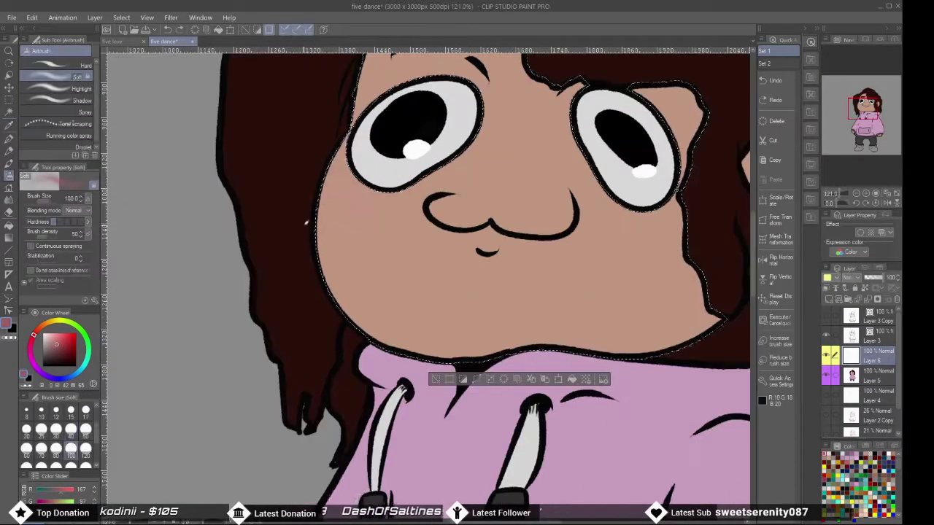
mouse_move(333, 169)
mouse_down()
mouse_move(469, 224)
mouse_move(503, 227)
mouse_move(476, 282)
mouse_move(355, 228)
mouse_move(436, 330)
mouse_up()
scroll(436, 329, up, 3)
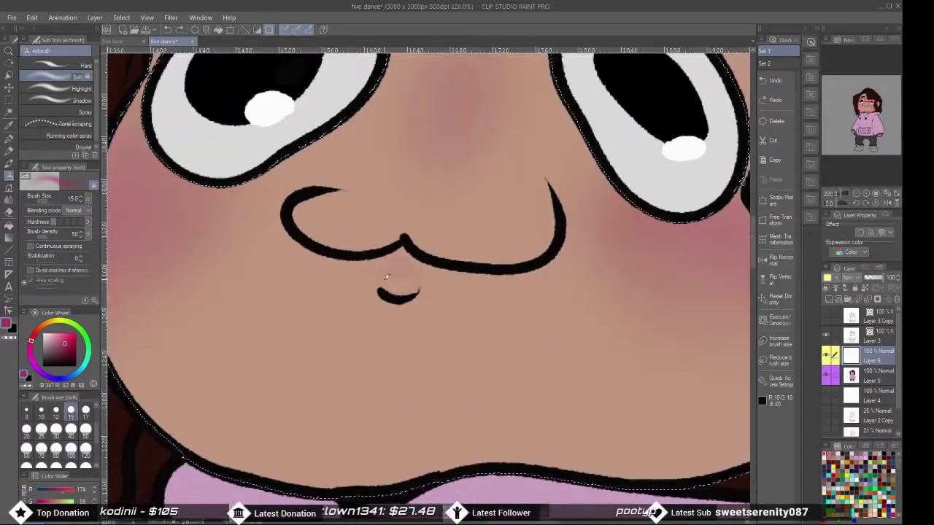
scroll(409, 287, up, 4)
mouse_move(406, 291)
mouse_down()
mouse_move(386, 268)
mouse_move(422, 270)
mouse_up()
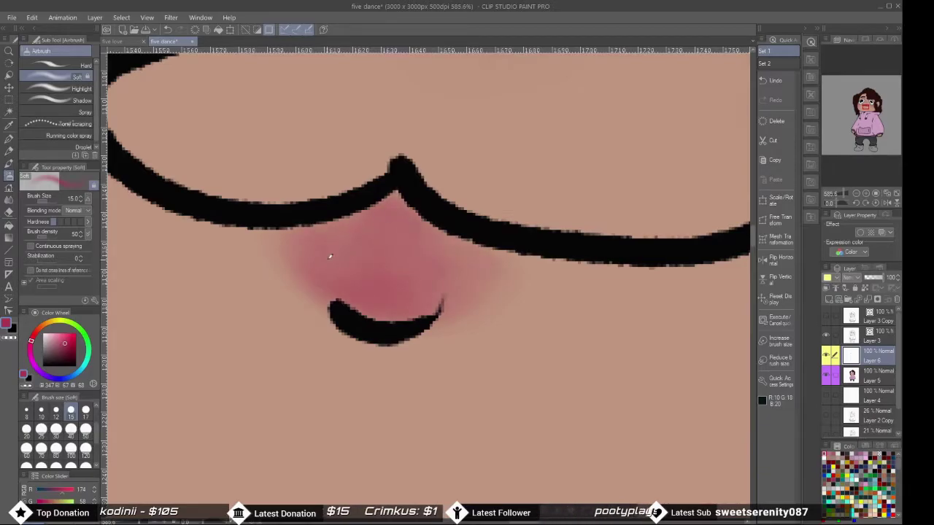
Soften the blush on the cheeks and nose bridge with the Blend tool at size 80, and clear the selection
scroll(429, 300, down, 7)
key(j)
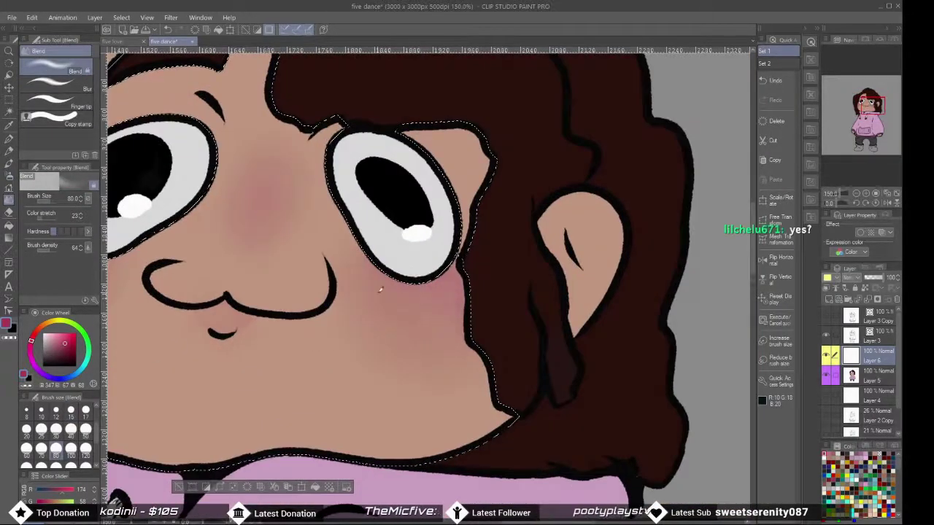
scroll(421, 241, down, 2)
scroll(430, 219, up, 1)
scroll(430, 204, down, 1)
scroll(437, 185, up, 3)
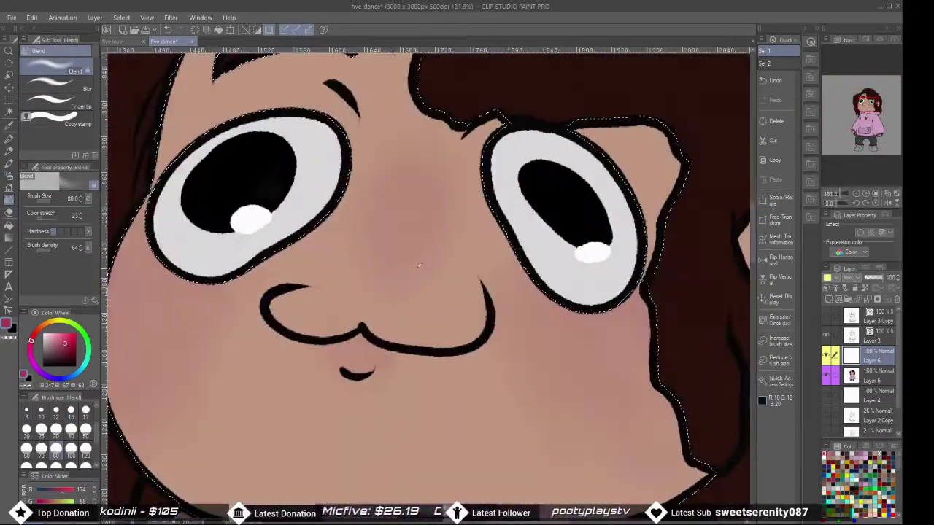
scroll(437, 185, down, 8)
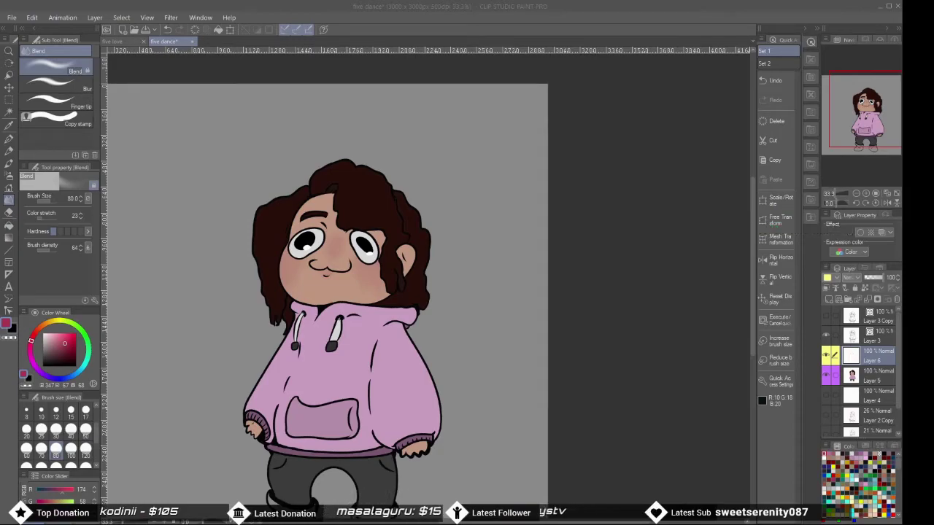
Paste the cat-with-donut image and scale and rotate it down onto the hoodie's chest
key(ctrl+v)
key(ctrl+t)
scroll(318, 379, up, 5)
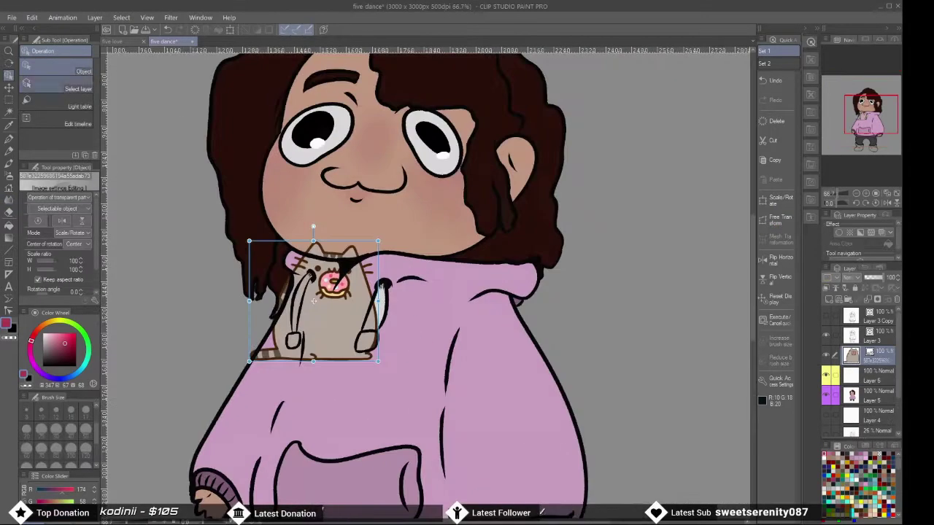
scroll(399, 293, down, 3)
scroll(350, 307, down, 3)
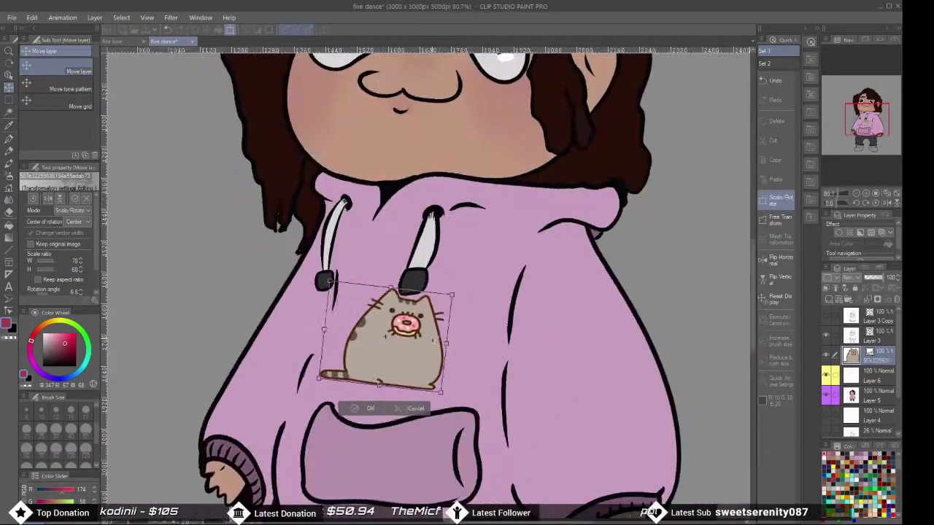
drag(409, 292, 379, 270)
key(Return)
Reposition and transform the cat image so it sits between the drawstring tip and the front pocket
scroll(371, 261, up, 3)
scroll(372, 261, down, 3)
drag(443, 288, 451, 315)
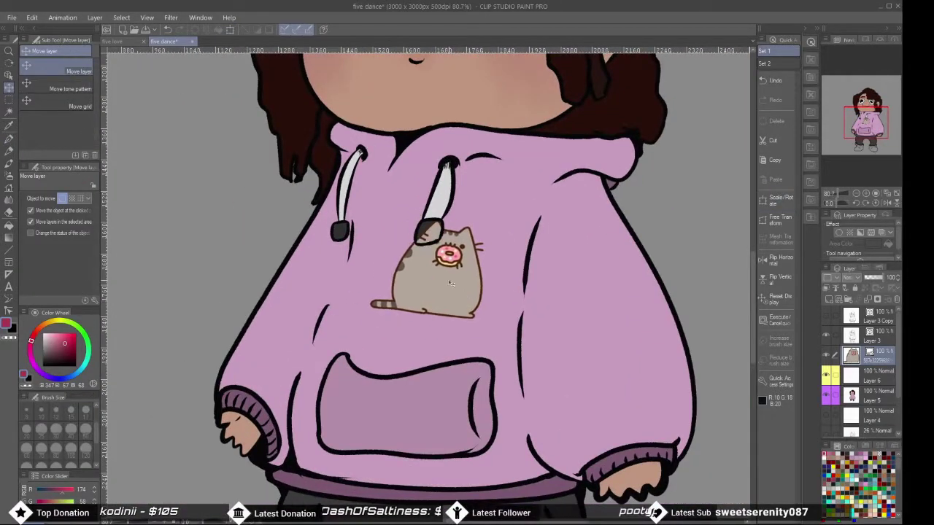
scroll(407, 301, down, 3)
scroll(407, 301, up, 4)
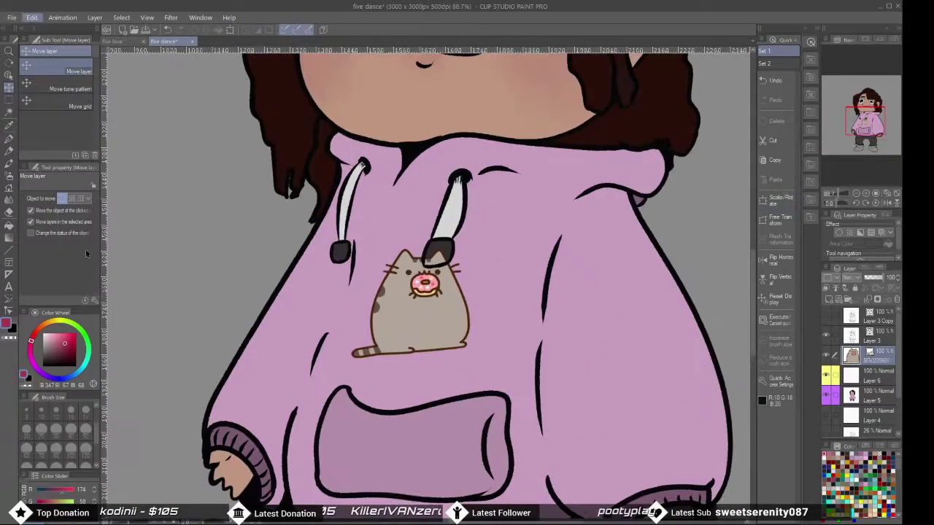
key(ctrl+t)
drag(407, 301, 417, 315)
drag(372, 260, 385, 252)
key(Return)
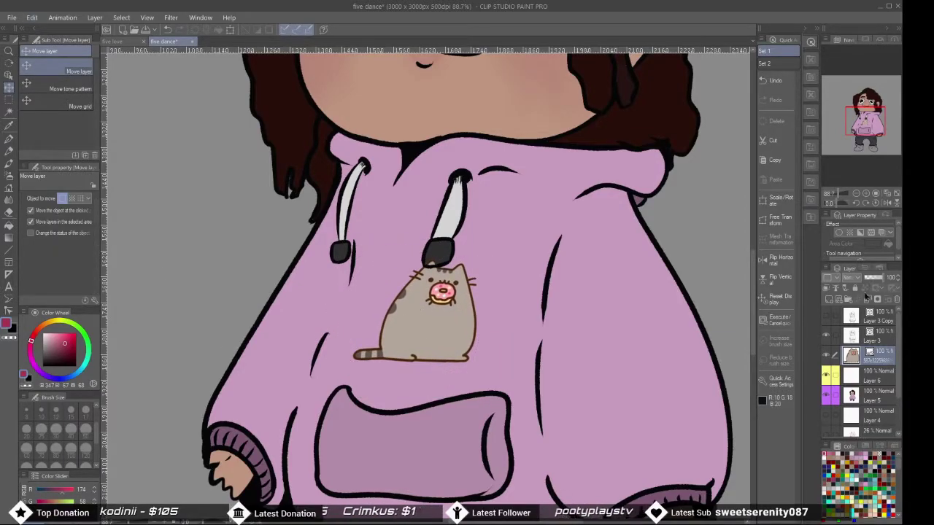
Rasterize the cat image and warp it with Mesh Transformation to follow the hoodie's shape
key(ctrl+plus)
key(ctrl+shift+alt+t)
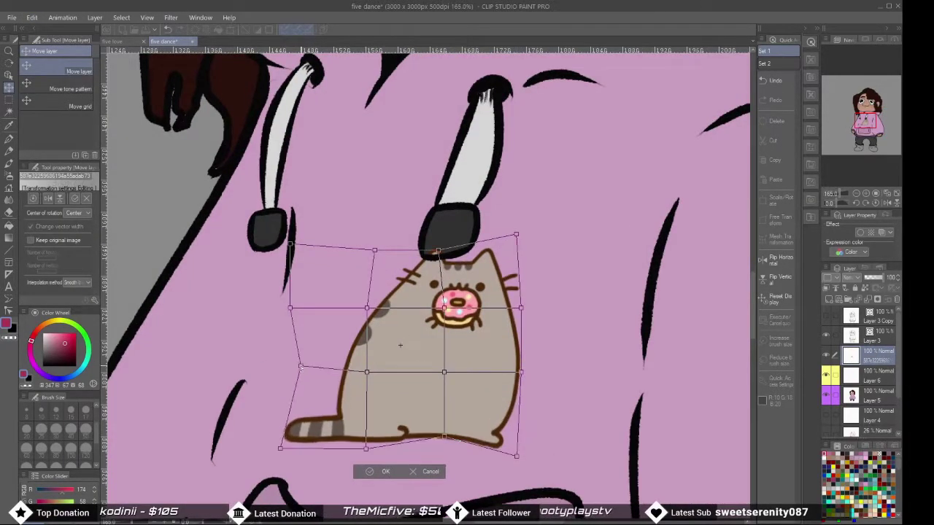
key(ctrl+minus)
key(ctrl+minus)
key(Return)
Add a layer beneath the cat and trace a dark mauve outline around it with the Darker pencil at size 15
key(ctrl+shift+n)
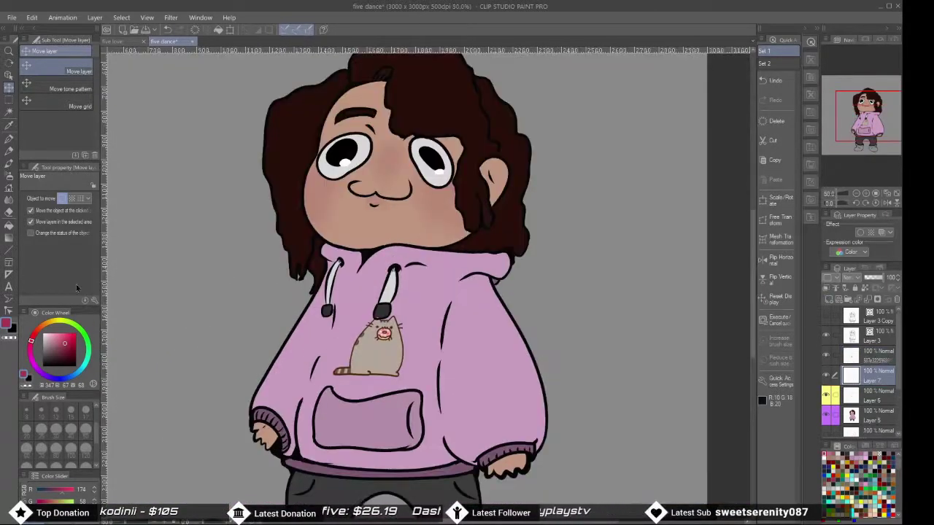
scroll(386, 298, up, 5)
key(p)
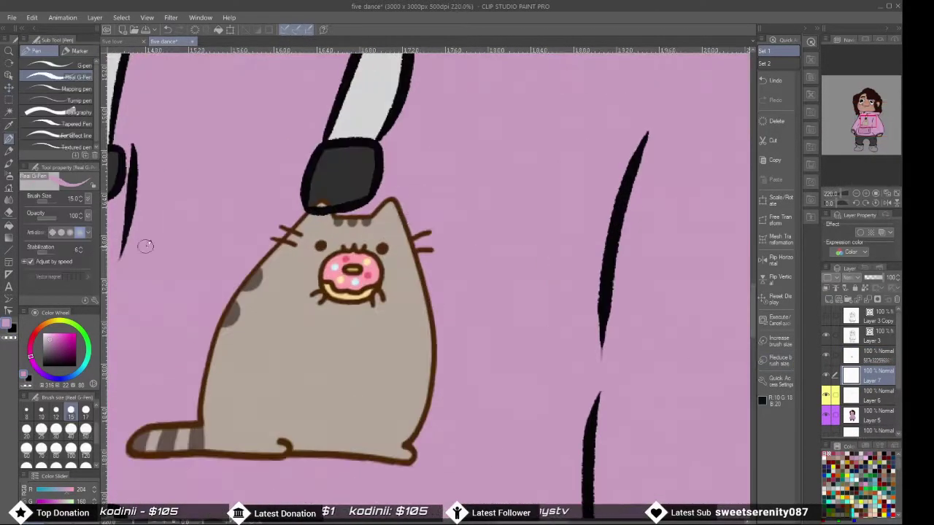
click(9, 149)
scroll(350, 413, up, 2)
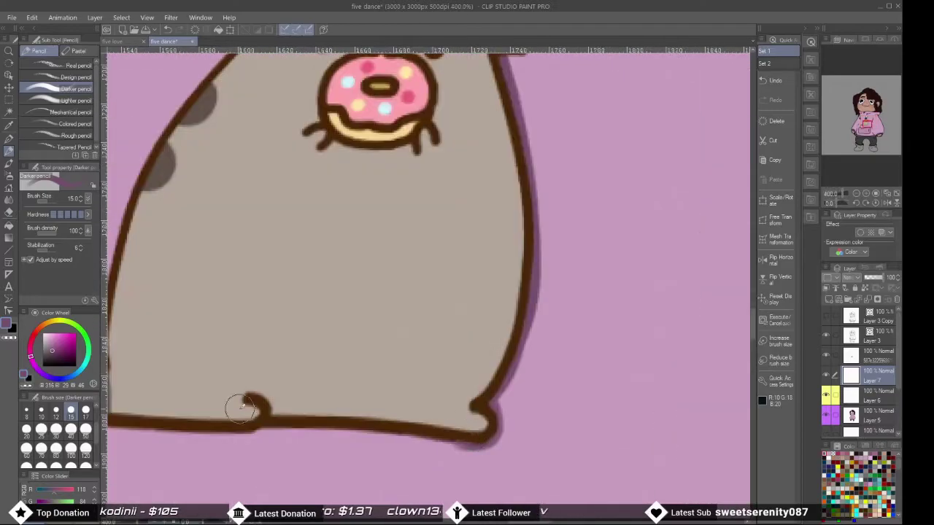
scroll(408, 219, down, 1)
scroll(456, 182, up, 2)
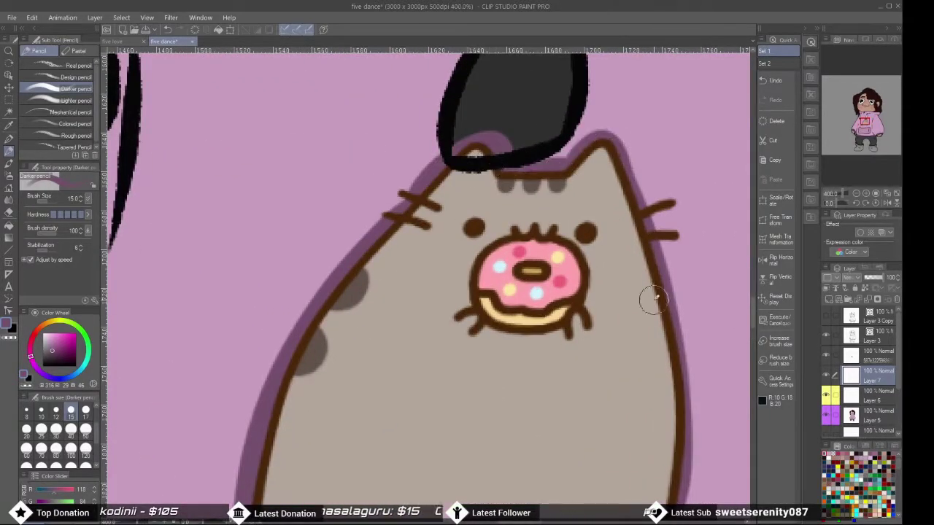
scroll(619, 157, down, 6)
Select the hoodie's pink area and shade the left sleeve dark mauve on a new layer with the G-pen at size 25
click(7, 140)
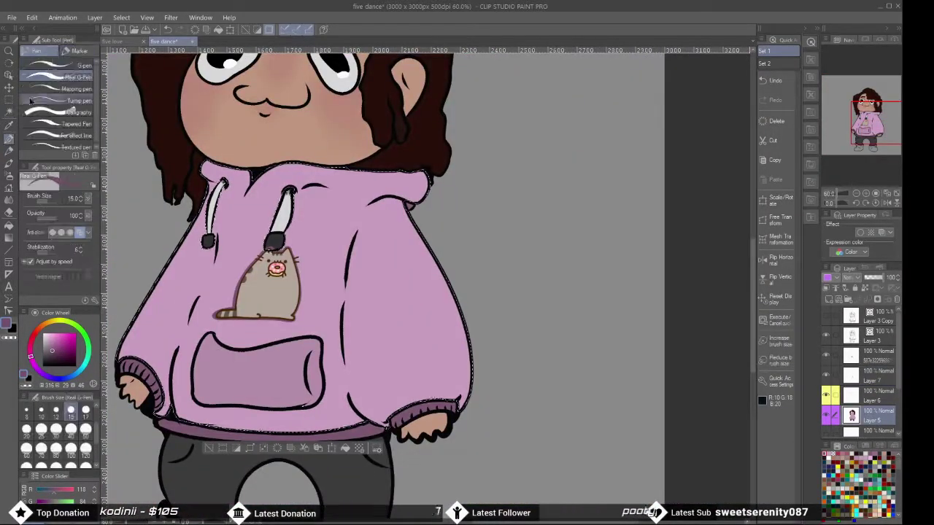
click(73, 65)
key(ctrl+shift+n)
scroll(323, 385, up, 3)
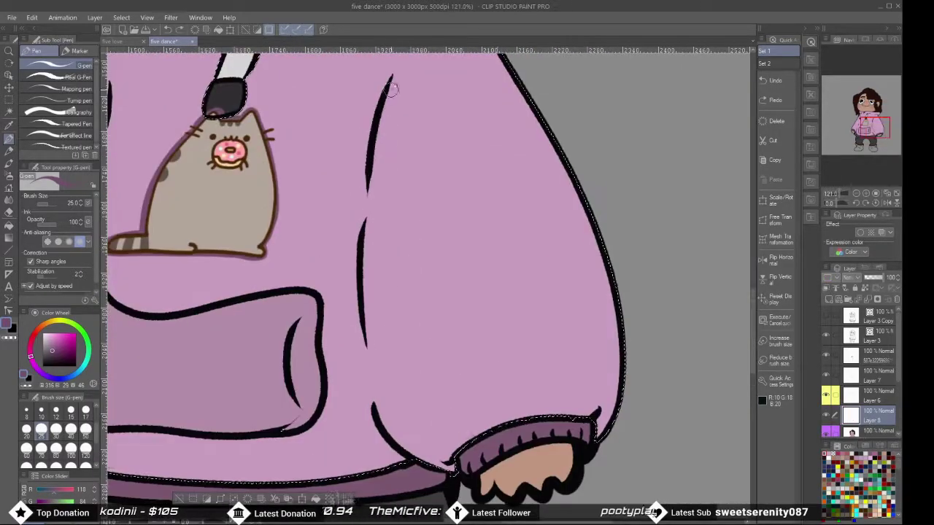
scroll(381, 98, down, 2)
scroll(416, 128, up, 5)
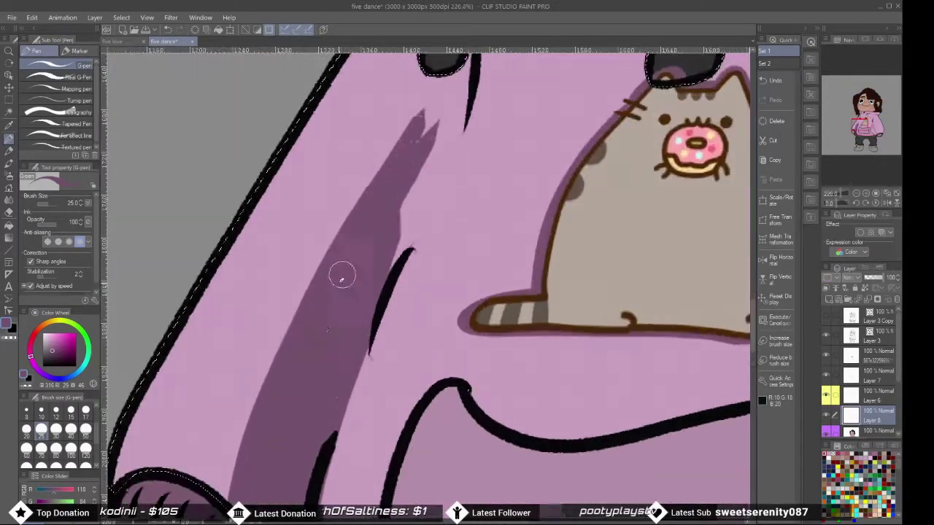
Shade the right sleeve's inner fold and the area above its cuff in dark mauve
scroll(416, 128, down, 5)
scroll(484, 130, up, 5)
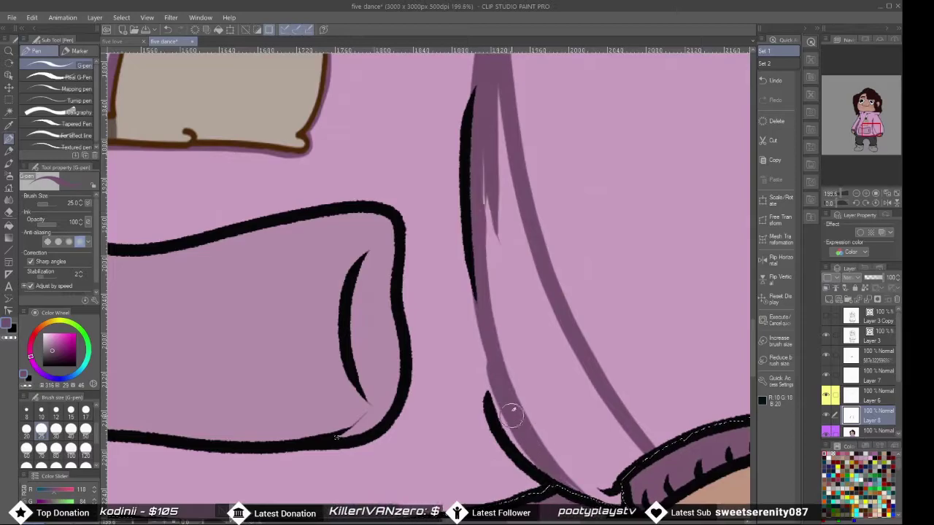
mouse_move(532, 396)
mouse_down()
mouse_move(521, 208)
mouse_move(584, 437)
mouse_up()
scroll(309, 285, down, 3)
scroll(309, 284, up, 4)
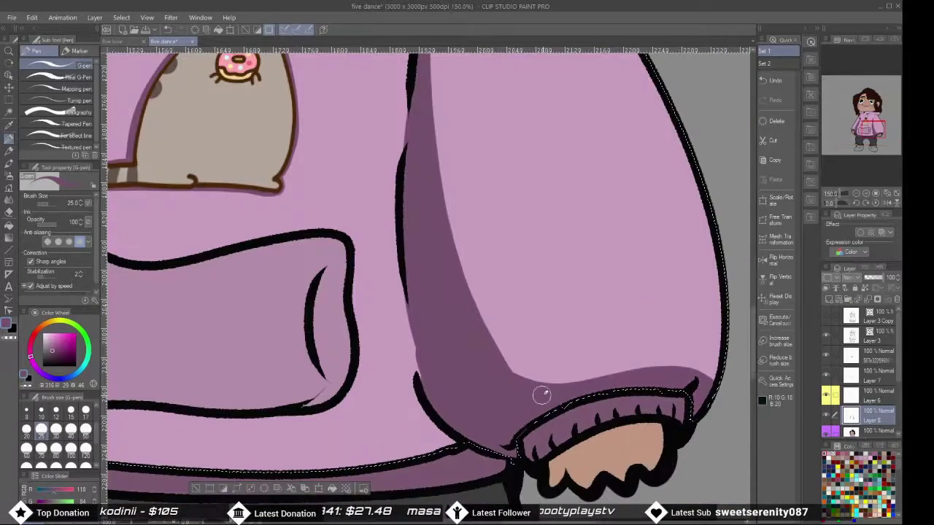
Paint a dark mauve shadow along the hoodie's lower edge, beneath the front pocket
scroll(310, 285, down, 3)
scroll(639, 336, up, 3)
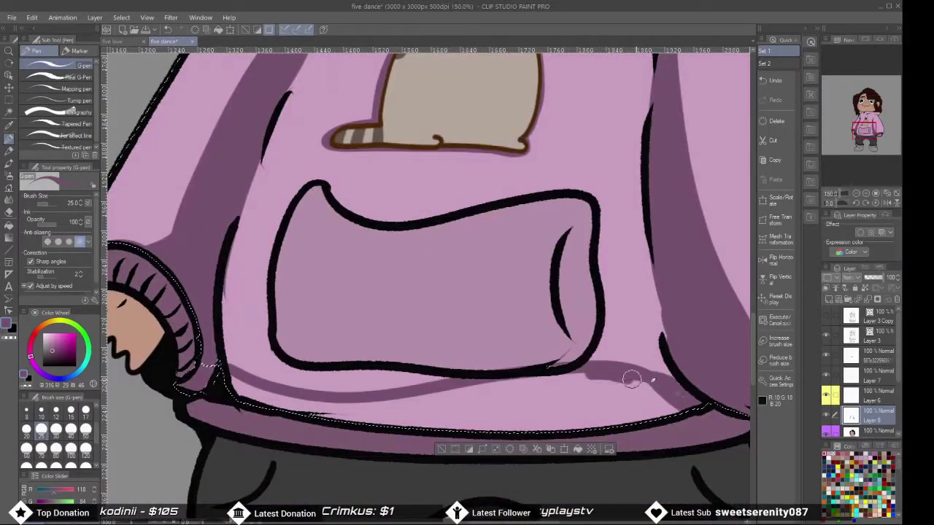
scroll(610, 395, down, 3)
Shade beneath the hood's folds and around the collar and drawstrings in dark mauve
scroll(354, 312, up, 3)
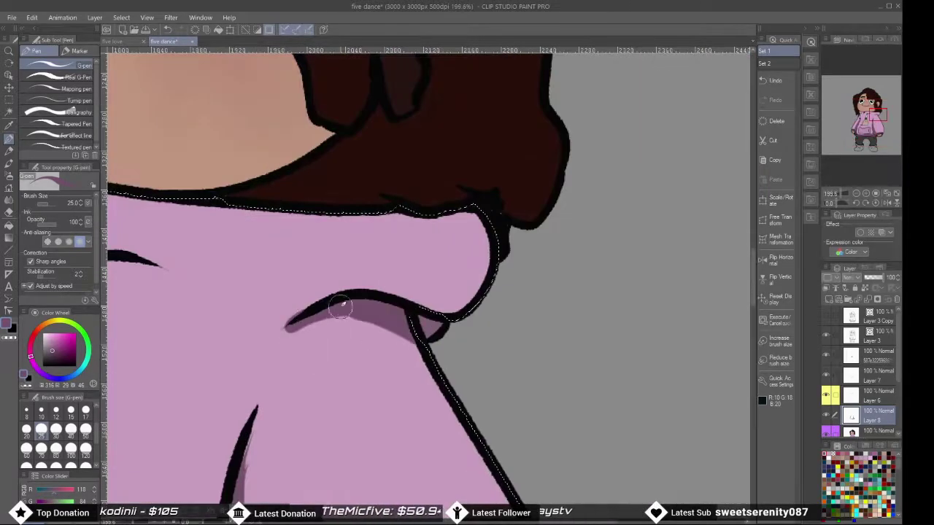
scroll(354, 355, up, 2)
scroll(354, 355, down, 2)
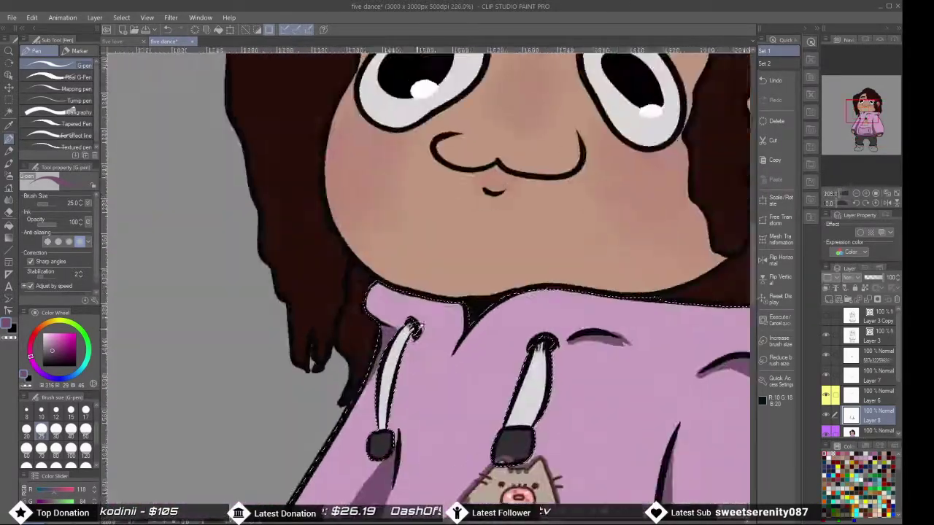
scroll(370, 403, up, 4)
scroll(369, 403, down, 5)
Select the face's skin and paint brown shadows under the fringe, along the hair and below the mouth on a new layer
key(w)
key(p)
scroll(365, 255, up, 3)
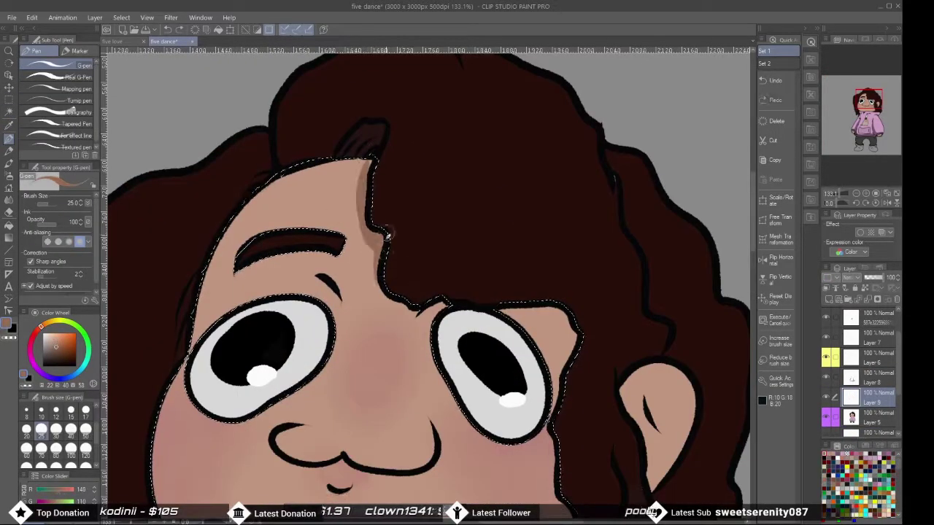
scroll(579, 354, down, 3)
scroll(511, 437, up, 4)
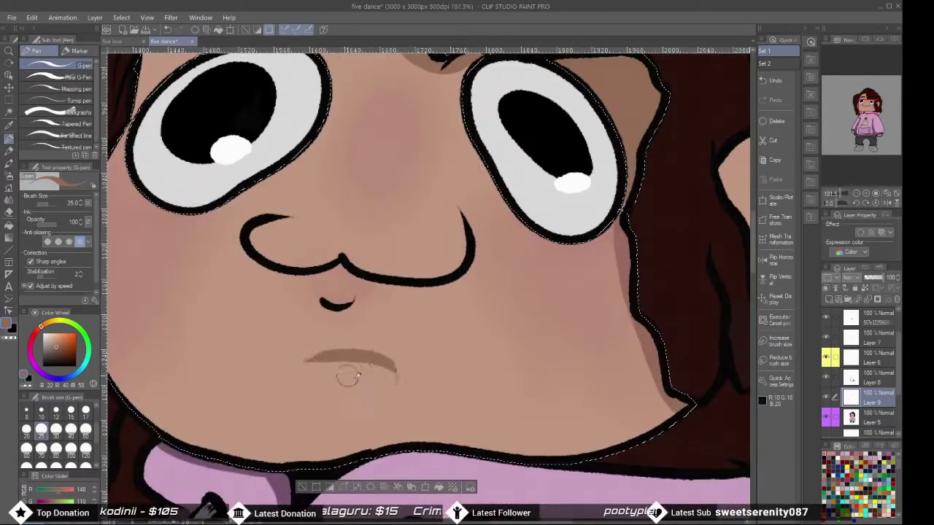
scroll(381, 354, down, 4)
scroll(336, 254, up, 3)
Set the skin shadow layer's opacity to 74% and paint brown shadows inside the ear and along its outer edge
scroll(336, 254, down, 5)
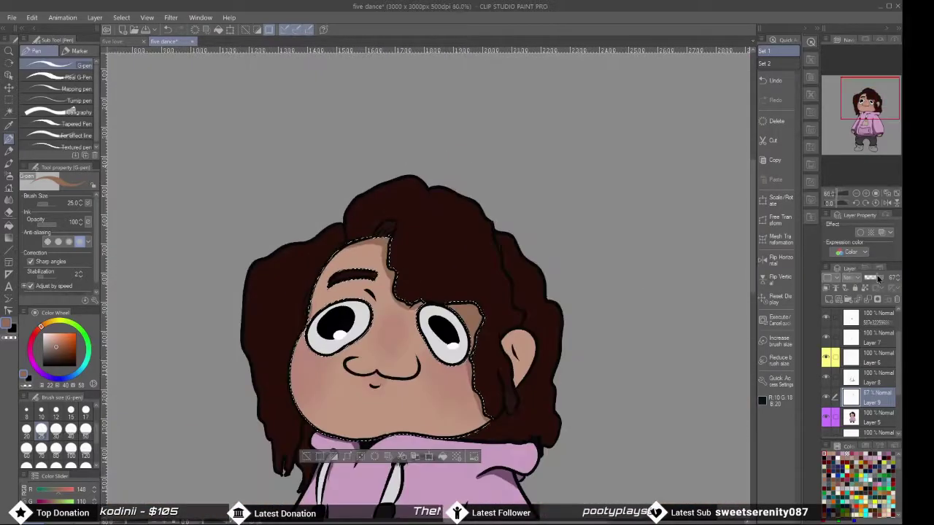
scroll(469, 267, up, 7)
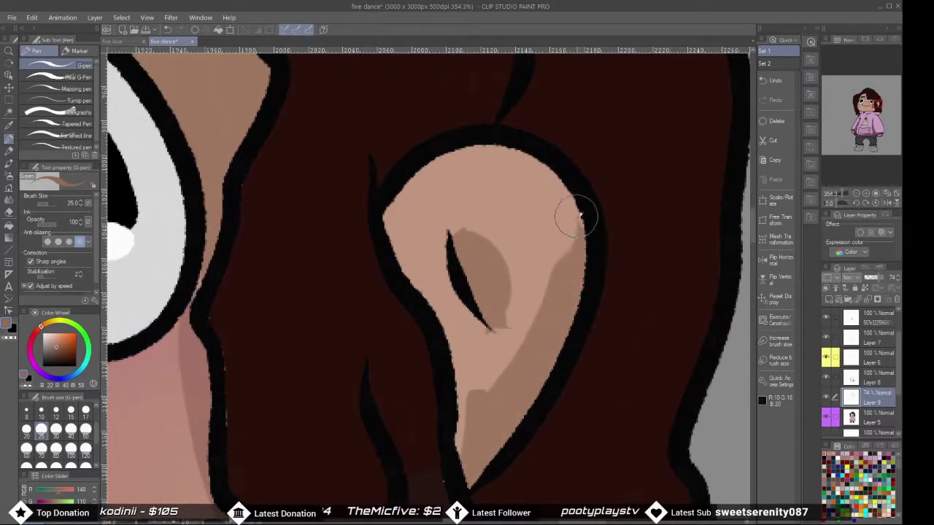
scroll(571, 207, down, 3)
Switch to the flat colour layer and paint dark brown over the light specks along the hair edge beside the right cheek
key(e)
scroll(281, 246, up, 3)
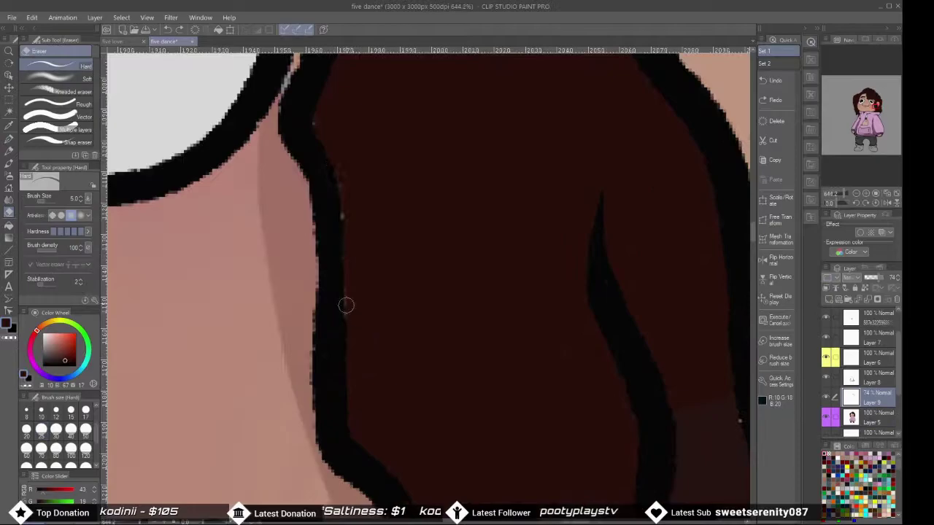
scroll(350, 283, down, 4)
scroll(358, 475, up, 5)
ctrl+shift+click(198, 188)
key(p)
scroll(344, 177, down, 4)
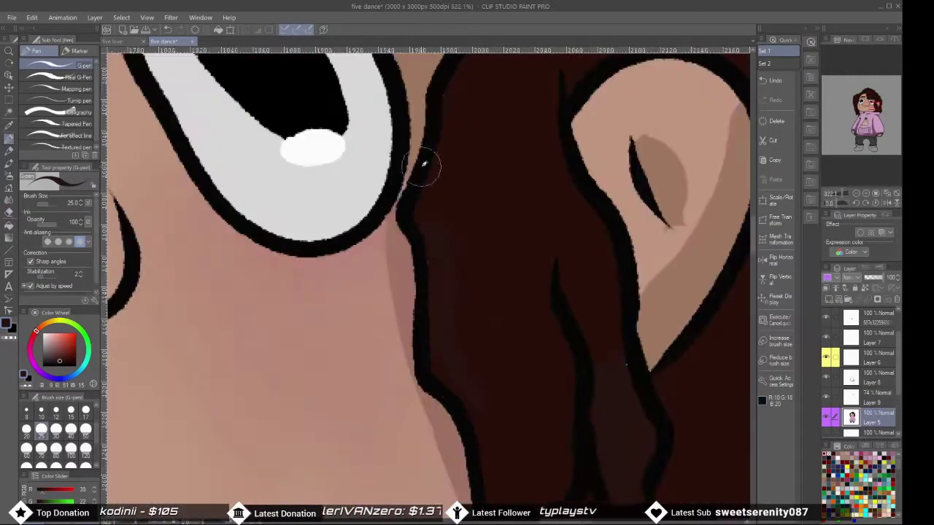
scroll(536, 307, down, 5)
scroll(536, 307, up, 2)
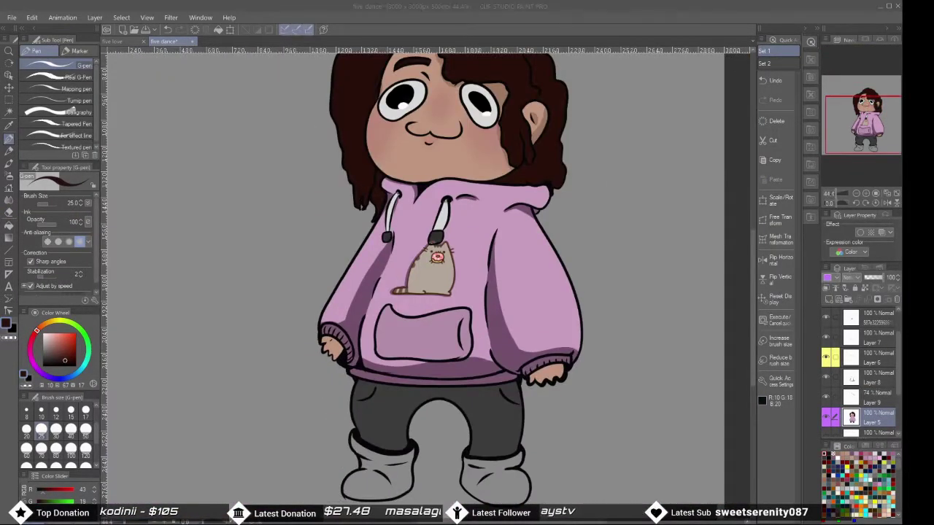
Draw a black G-pen outline of size 25 around the cat print's mauve border on a new layer
scroll(431, 270, up, 6)
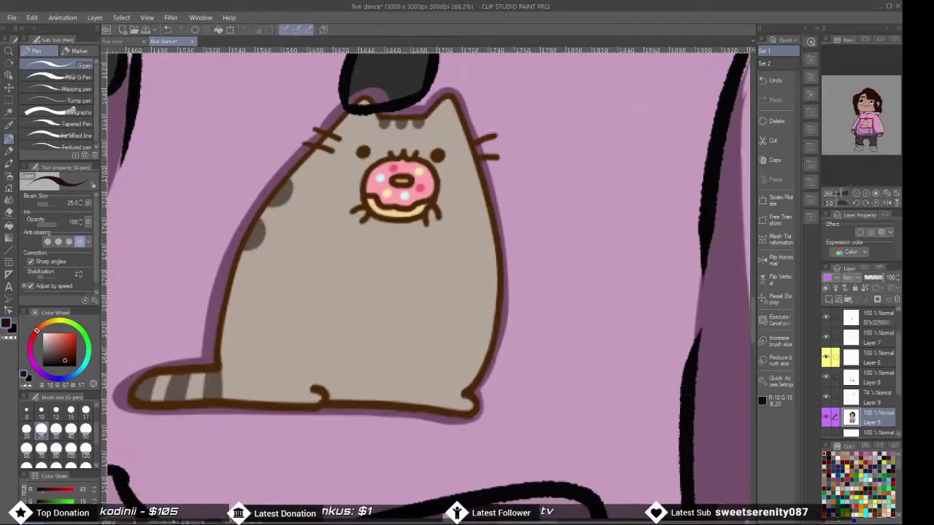
click(875, 357)
key(ctrl+shift+n)
scroll(386, 218, down, 2)
scroll(369, 219, up, 2)
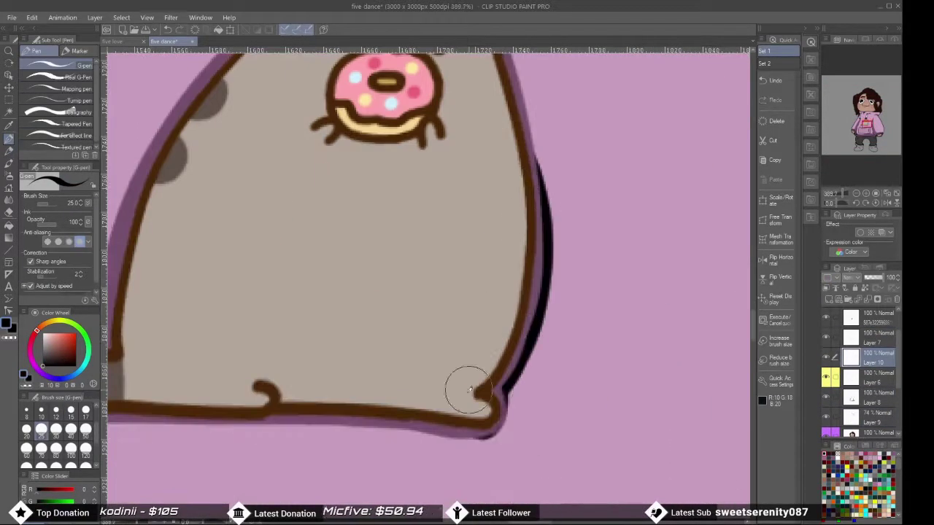
scroll(327, 300, up, 2)
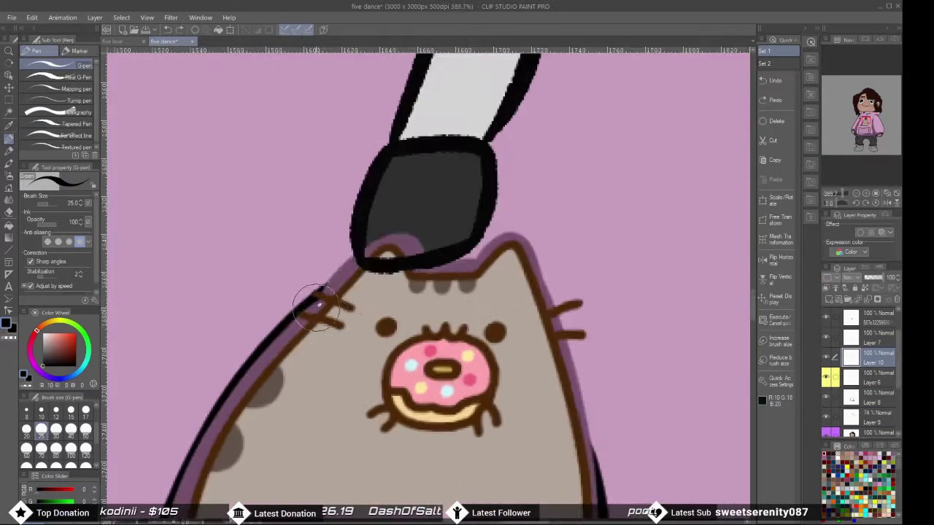
scroll(550, 283, down, 5)
key(ctrl+shift+n)
Touch up the cat print's border with mauve G-pen strokes of size 6 and hide the black outline layer
scroll(438, 292, up, 4)
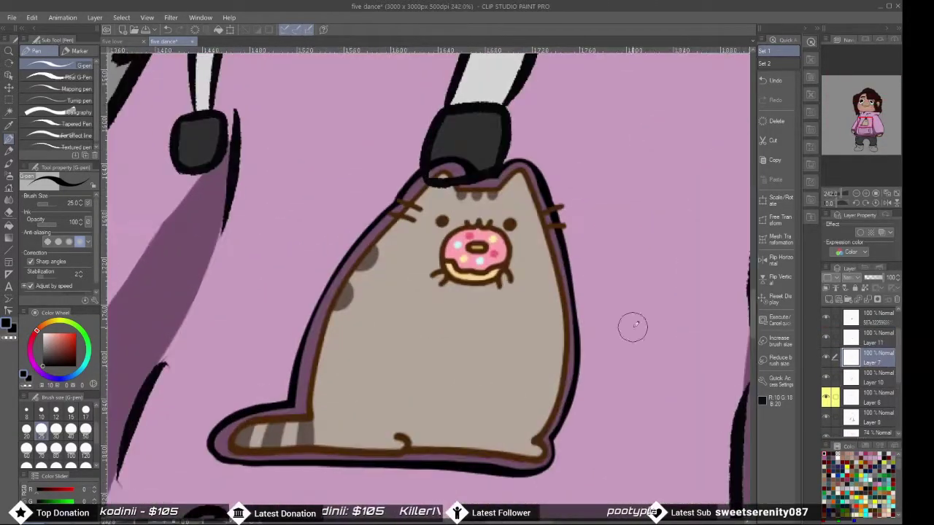
scroll(467, 138, up, 4)
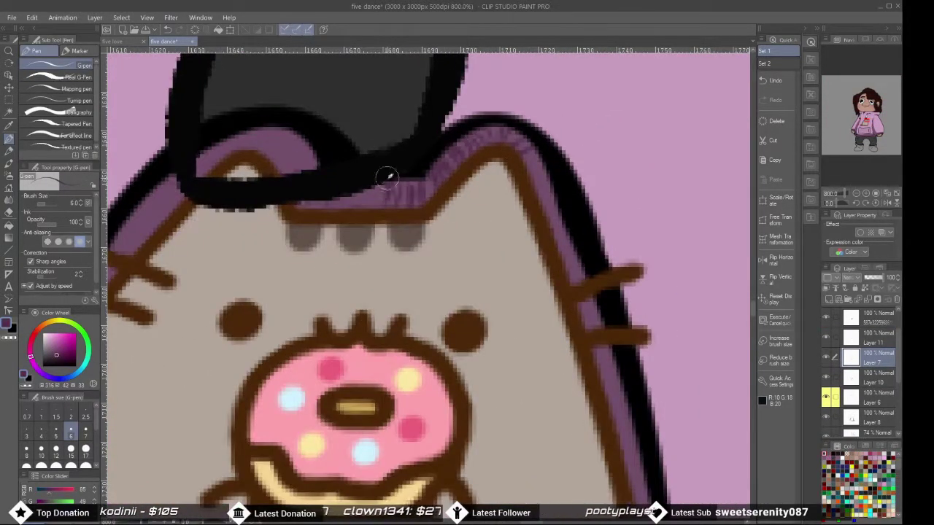
scroll(202, 167, down, 4)
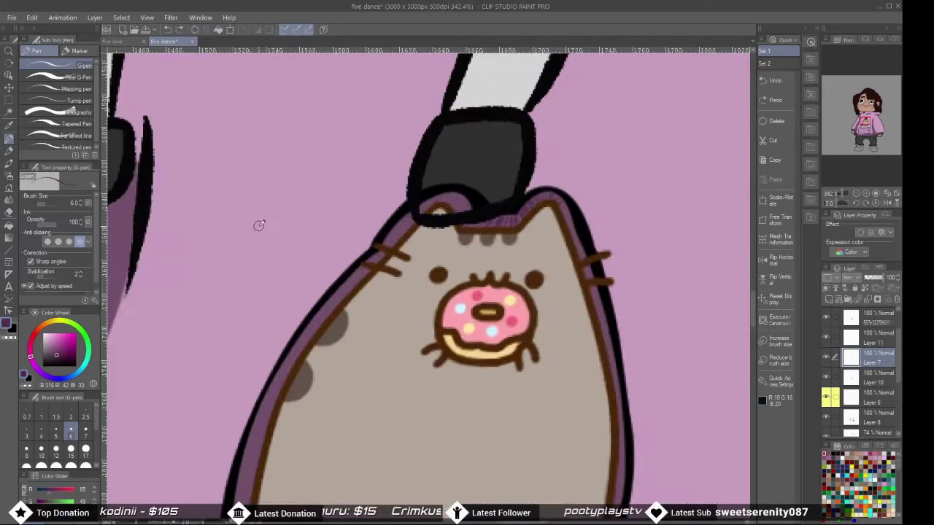
scroll(589, 215, up, 7)
scroll(500, 371, down, 2)
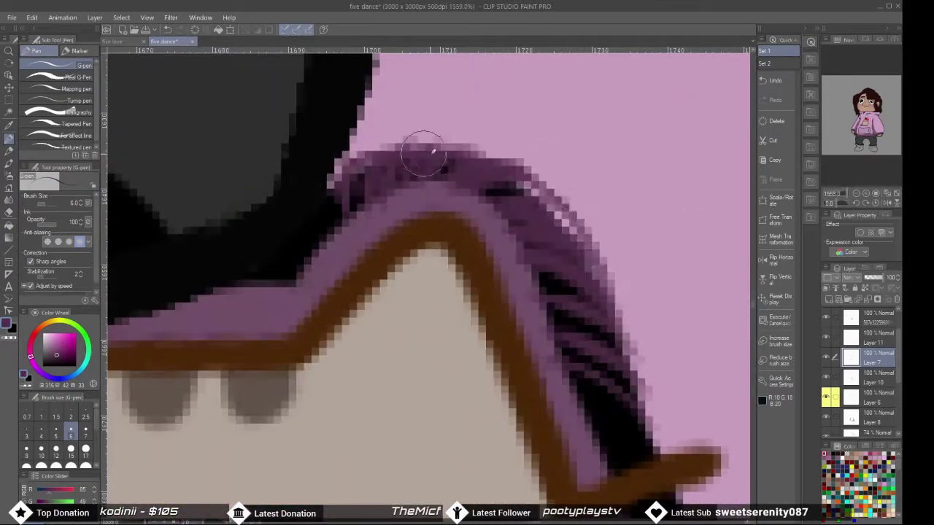
scroll(339, 165, down, 8)
scroll(358, 419, up, 7)
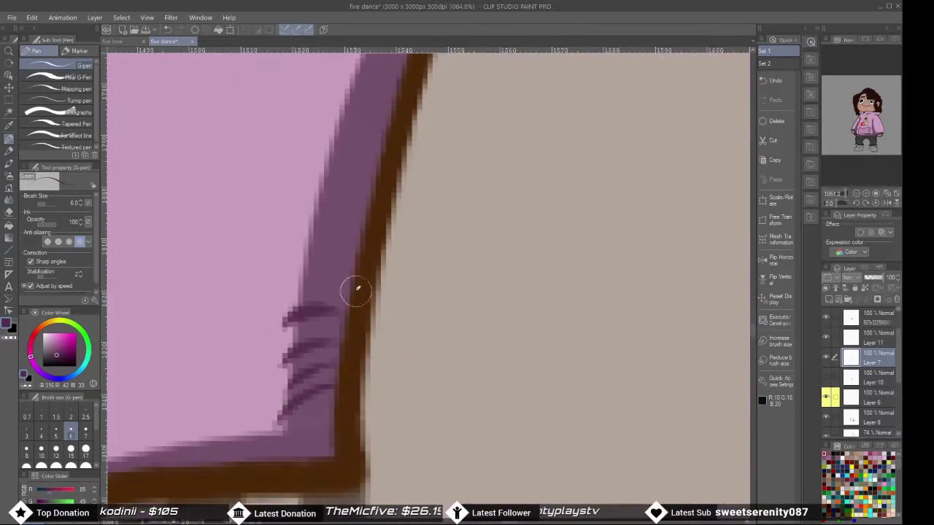
scroll(338, 157, up, 2)
scroll(455, 327, down, 8)
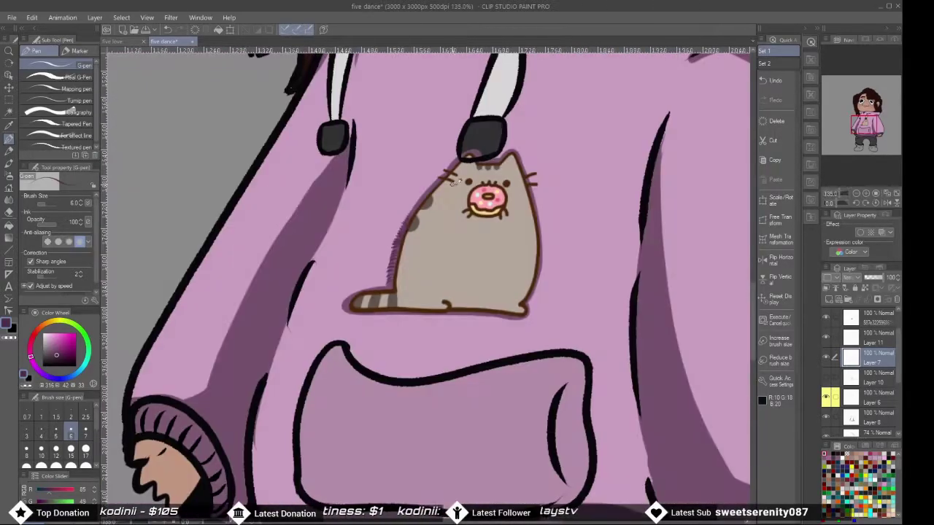
scroll(428, 284, down, 5)
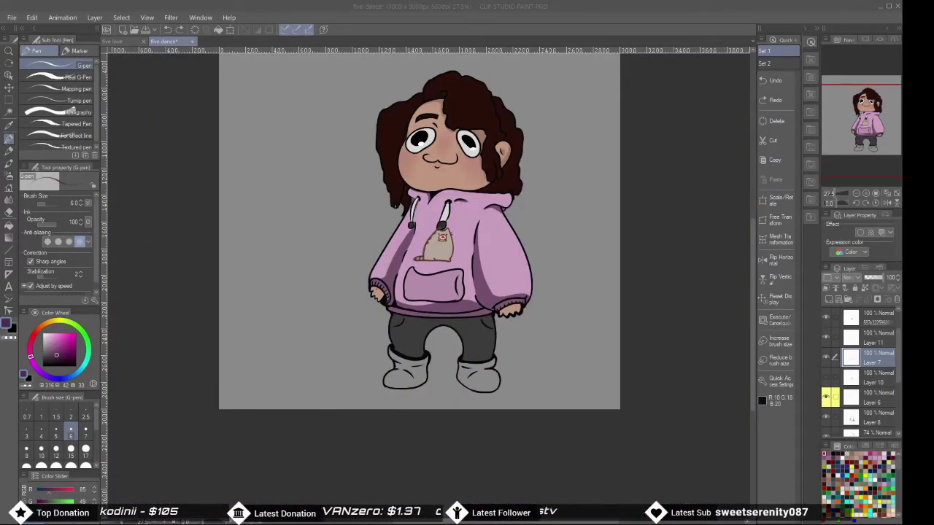
Fill both boots with the hoodie's light pink on the flat colour layer
scroll(397, 368, up, 6)
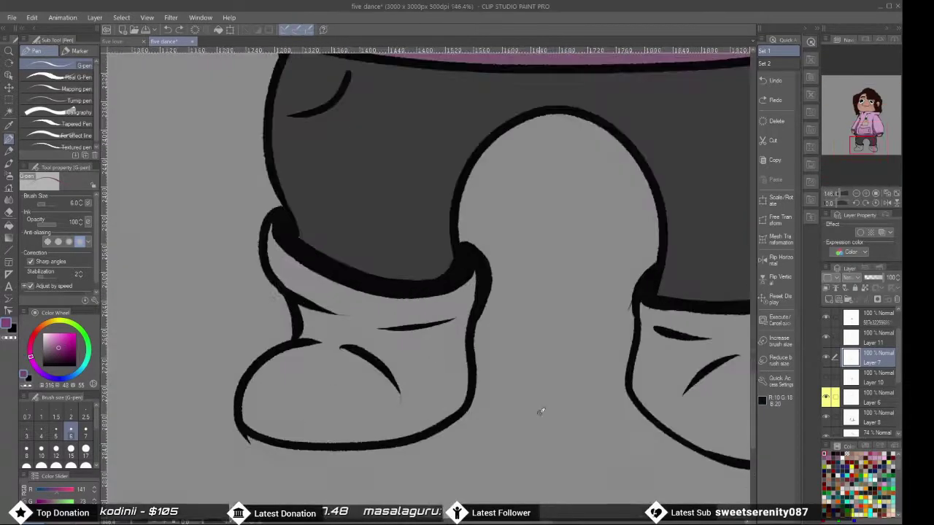
ctrl+shift+click(334, 377)
key(g)
scroll(387, 226, down, 5)
scroll(387, 226, up, 4)
Select both boots and paint mauve shadows with a size 15 G-pen below the left boot's cuff on the shading layer
click(826, 404)
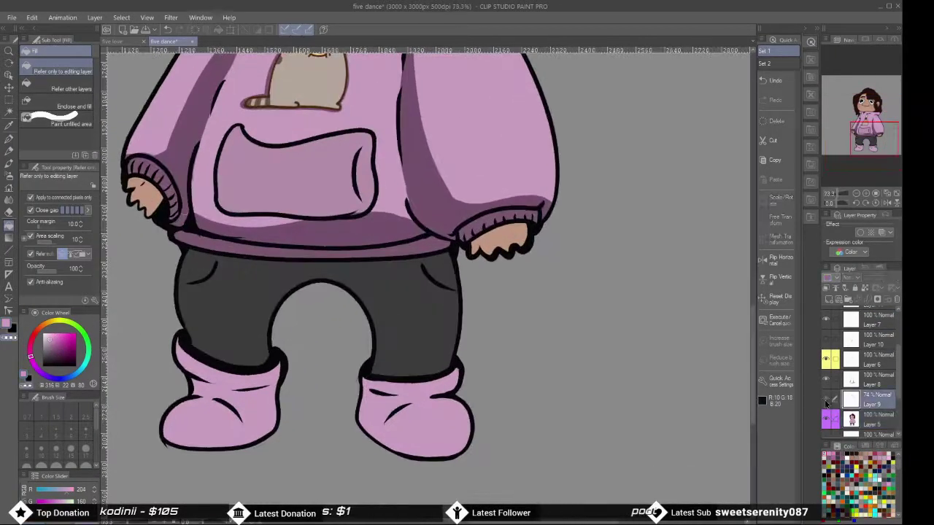
key(w)
scroll(221, 383, up, 3)
click(307, 227)
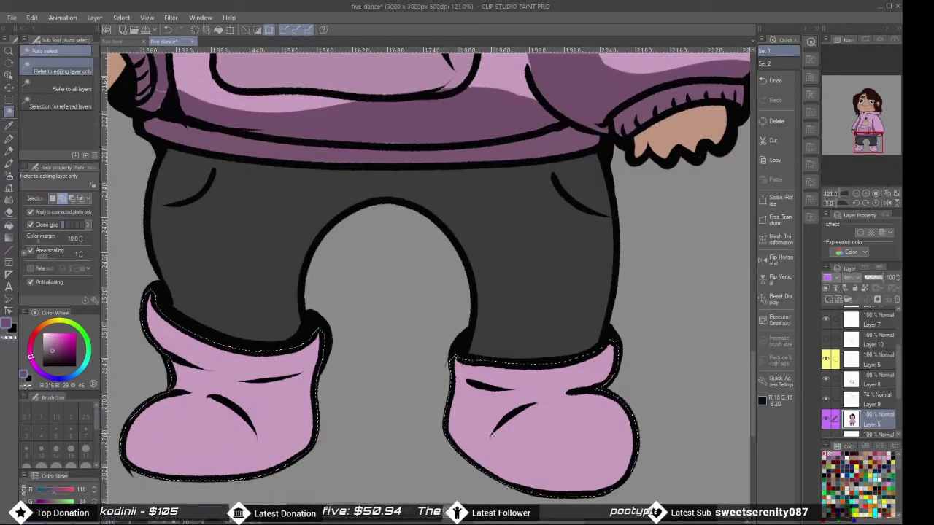
shift+click(447, 362)
key(p)
scroll(146, 333, down, 3)
scroll(185, 270, up, 5)
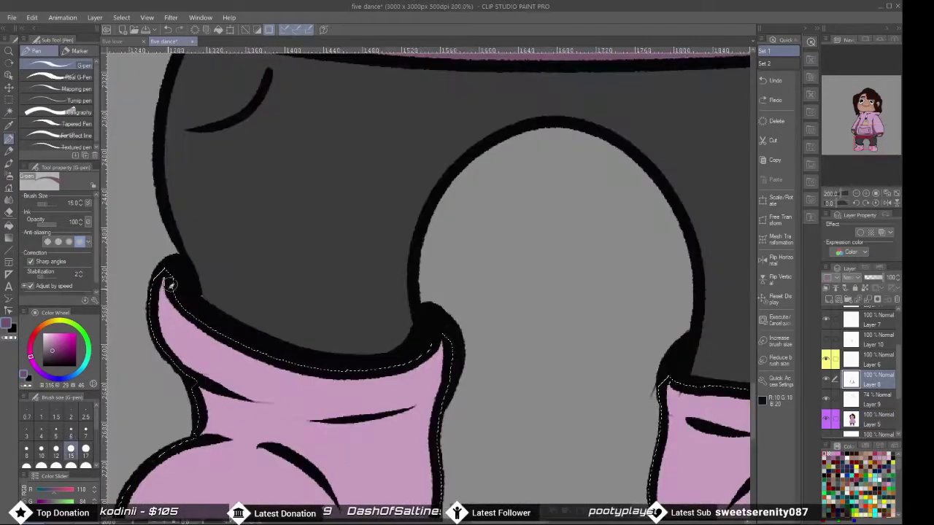
scroll(184, 360, up, 2)
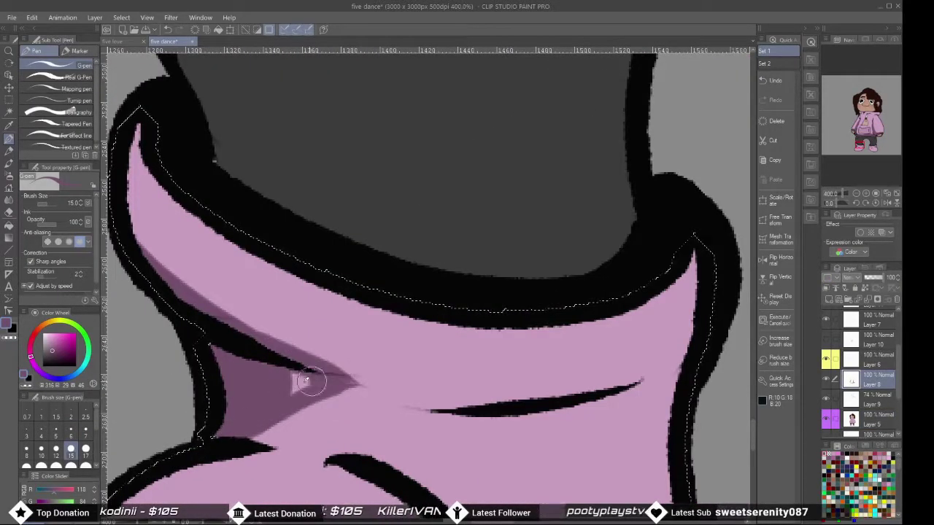
Shade the left boot's creases and the edge along its sole in mauve
scroll(339, 374, down, 4)
scroll(331, 292, up, 5)
scroll(328, 365, down, 3)
scroll(202, 381, up, 2)
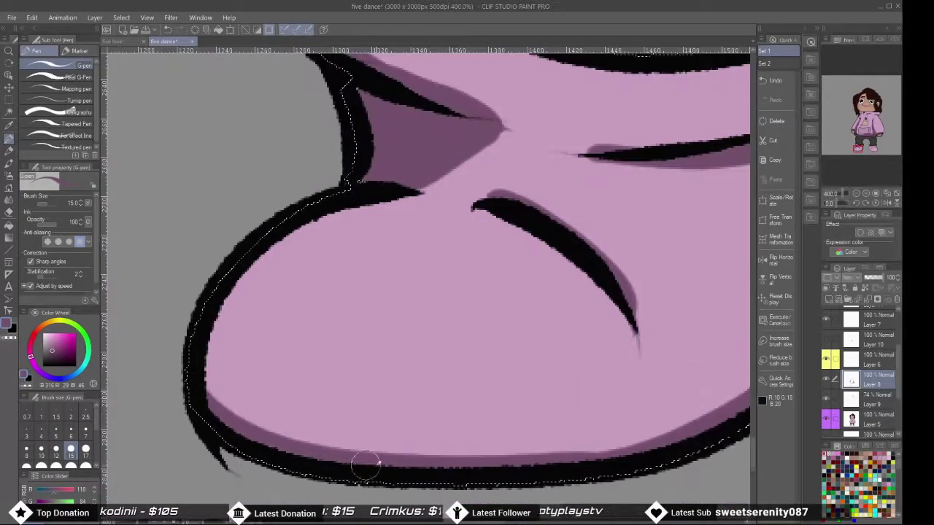
Paint mauve shadows along the right boot's outer edge, around its creases and under its cuff
scroll(310, 329, down, 2)
scroll(265, 343, up, 1)
scroll(323, 358, up, 2)
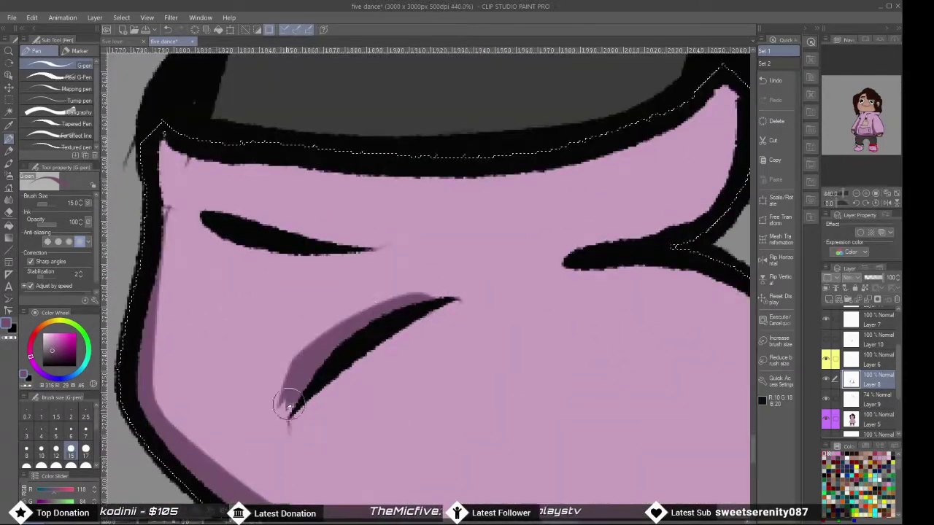
scroll(156, 197, up, 2)
scroll(137, 359, down, 8)
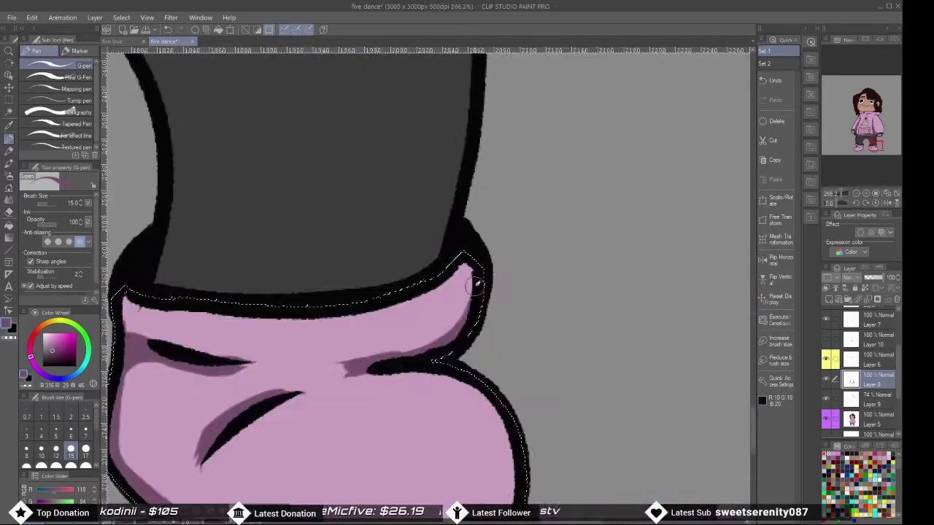
Clear the selection and paint both trouser pockets near-black on the shading layer
scroll(279, 307, up, 3)
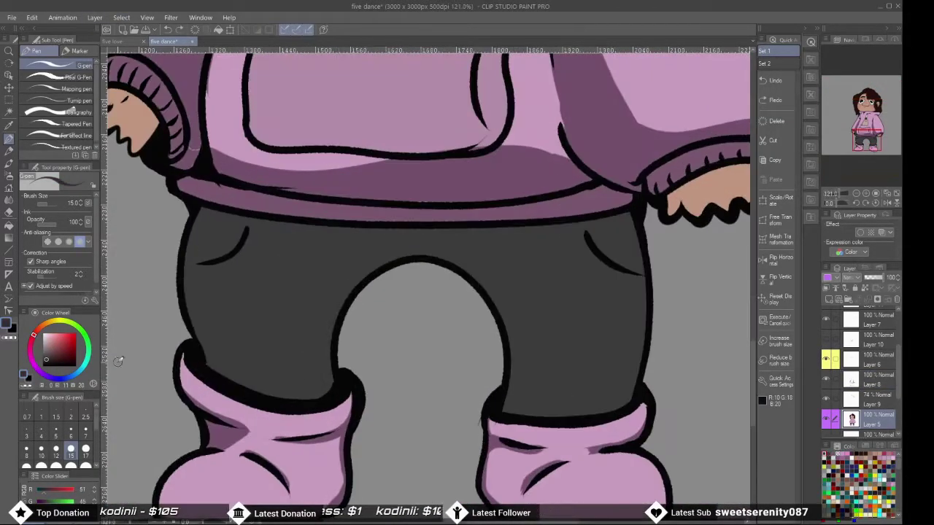
scroll(341, 148, up, 4)
mouse_move(233, 130)
mouse_down()
mouse_move(165, 274)
mouse_move(162, 251)
mouse_move(194, 195)
mouse_move(286, 161)
mouse_up()
scroll(417, 235, down, 1)
mouse_move(417, 236)
mouse_down()
mouse_move(445, 270)
mouse_move(552, 345)
mouse_up()
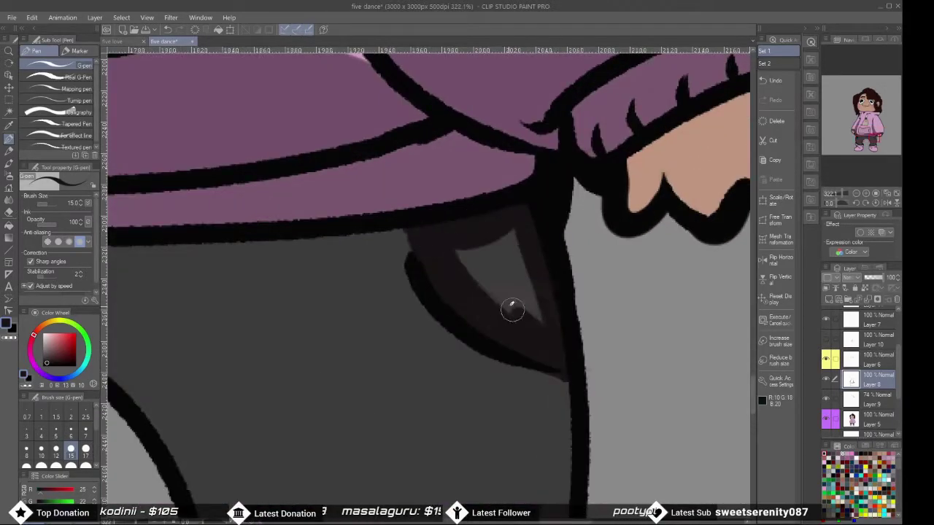
Draw thin lighter brown strands through the hair with the Real G-Pen at size 15
scroll(552, 345, down, 6)
scroll(388, 216, up, 4)
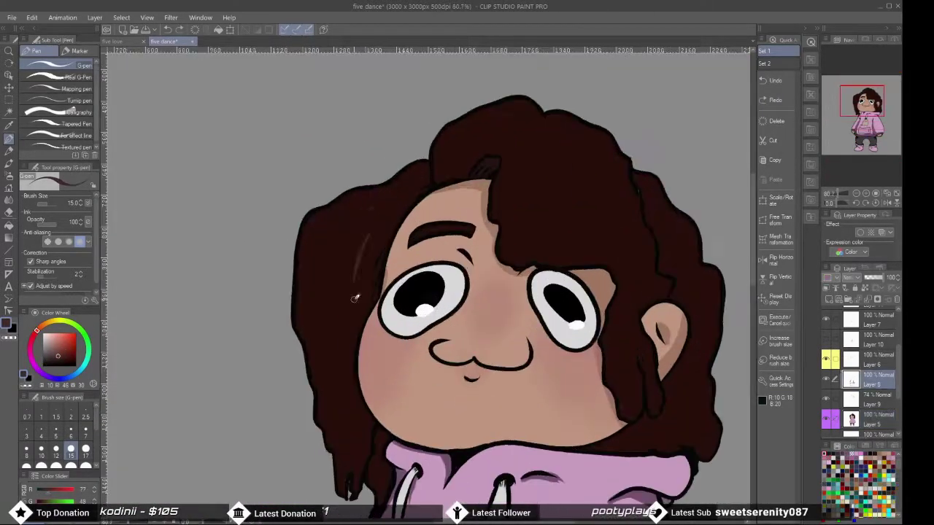
click(73, 76)
drag(373, 223, 344, 328)
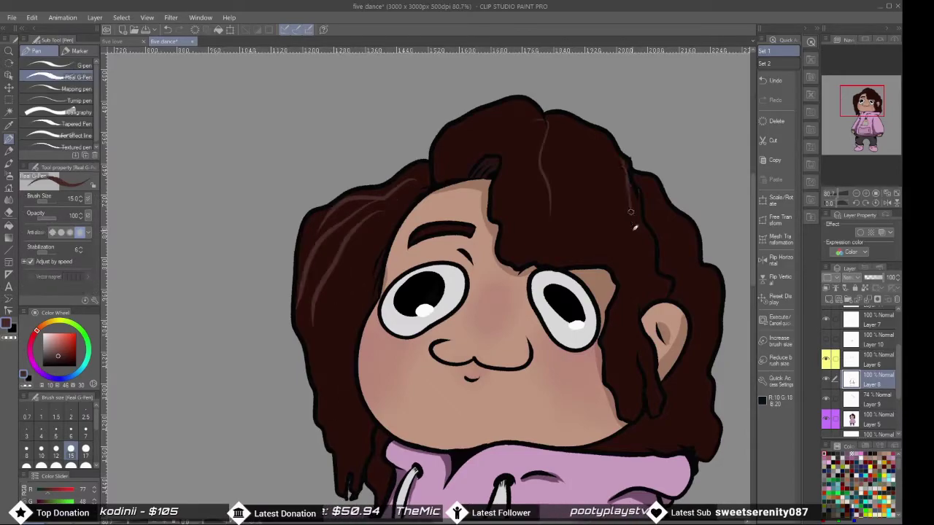
scroll(622, 326, up, 2)
scroll(461, 195, down, 5)
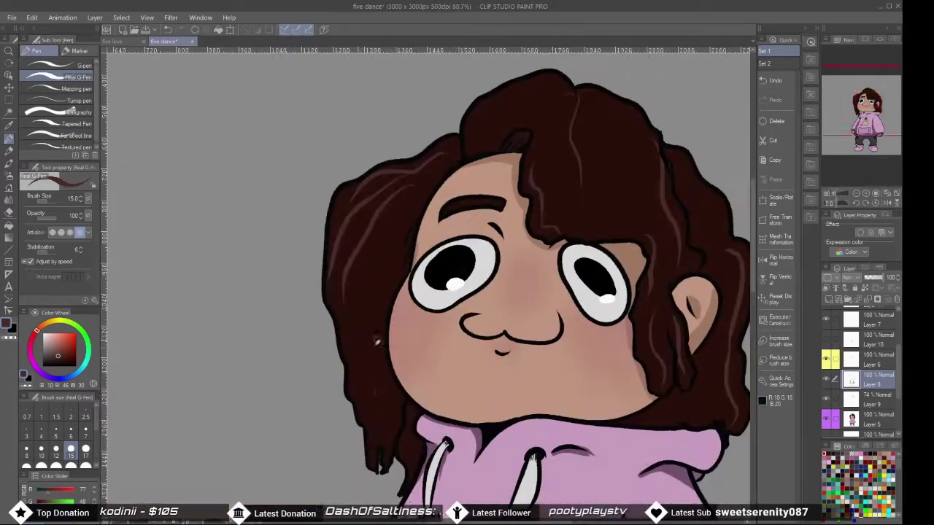
Add pink blush strokes to the face with the Darker pencil at size 15 on a new layer and blend them
scroll(460, 195, up, 4)
key(ctrl+shift+n)
key(p)
click(52, 341)
scroll(318, 385, up, 2)
drag(327, 381, 347, 357)
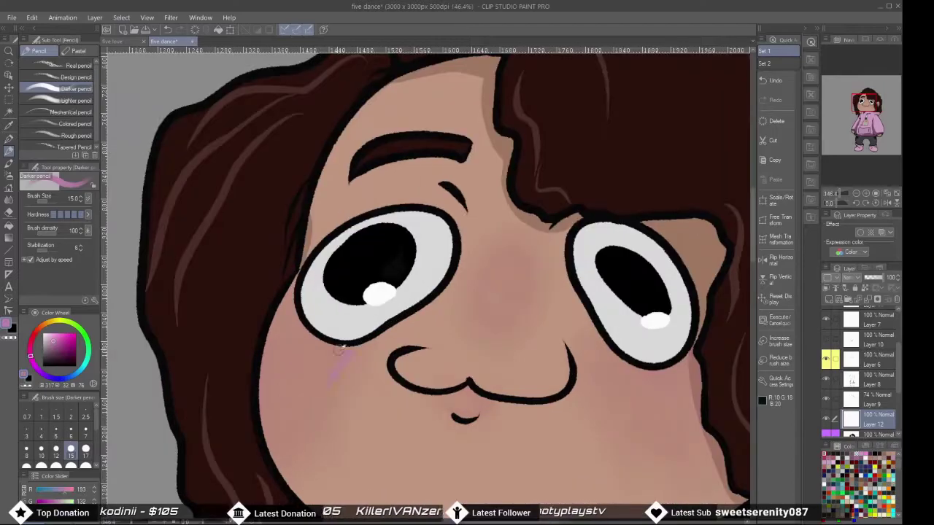
scroll(450, 347, down, 3)
scroll(409, 319, up, 3)
drag(420, 303, 441, 255)
key(j)
scroll(329, 308, down, 5)
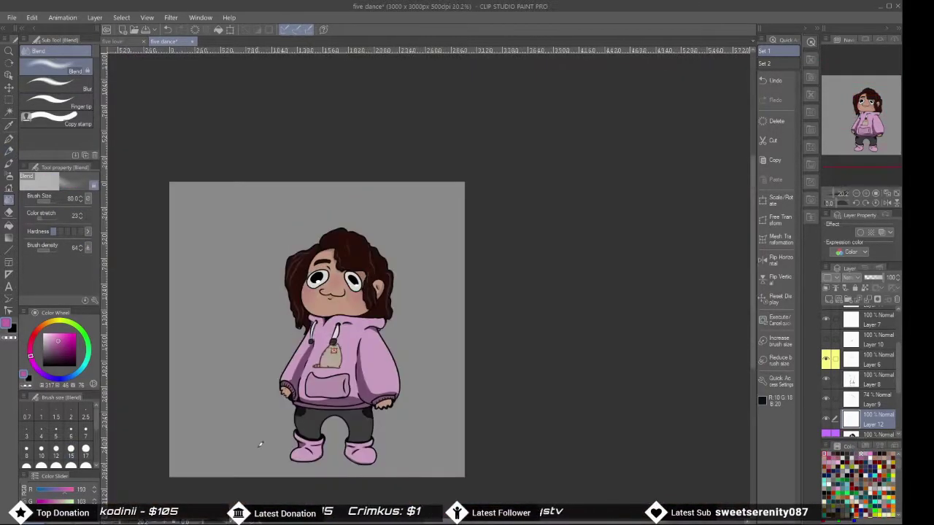
Erase the cat print's mauve border where it overlaps the drawstring tip, using the Hard eraser at size 5
scroll(275, 363, up, 3)
scroll(636, 420, down, 2)
scroll(397, 157, up, 1)
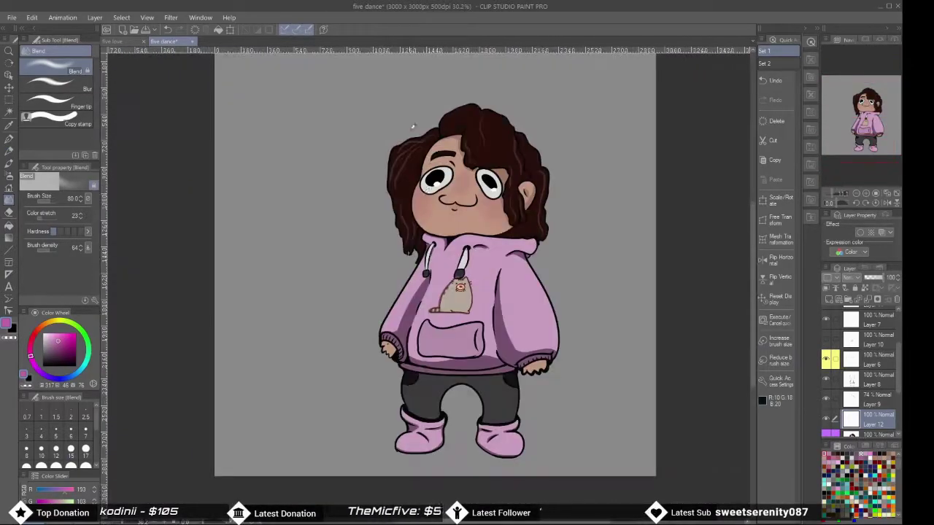
scroll(457, 279, up, 8)
scroll(830, 332, up, 2)
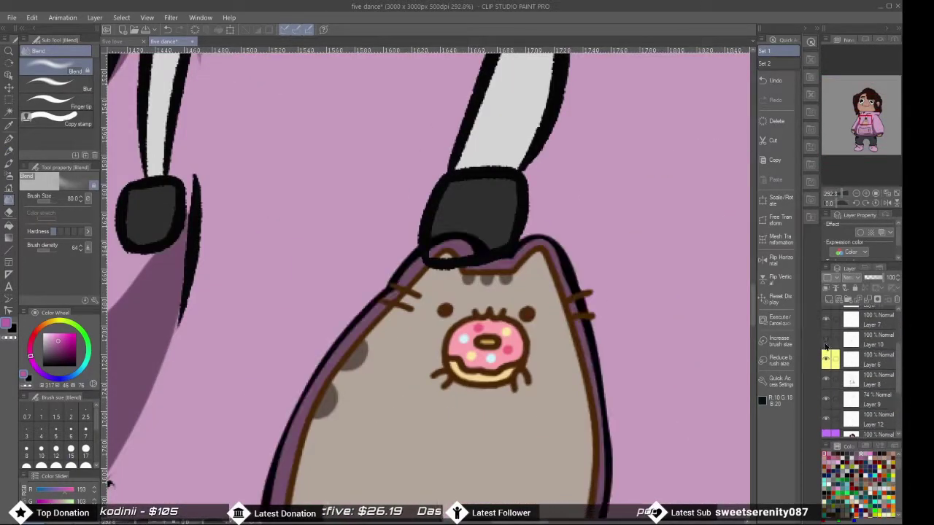
click(831, 332)
key(e)
scroll(436, 246, up, 3)
click(871, 371)
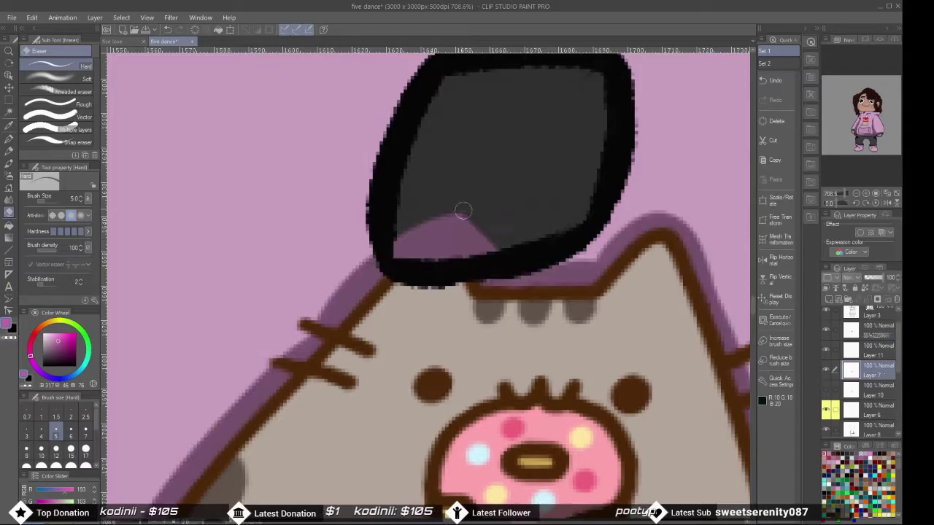
scroll(417, 250, down, 8)
Add a layer above the cat print and paint a black shadow below the drawstring tip with the G-pen
scroll(417, 251, up, 5)
key(ctrl+shift+n)
drag(868, 370, 868, 334)
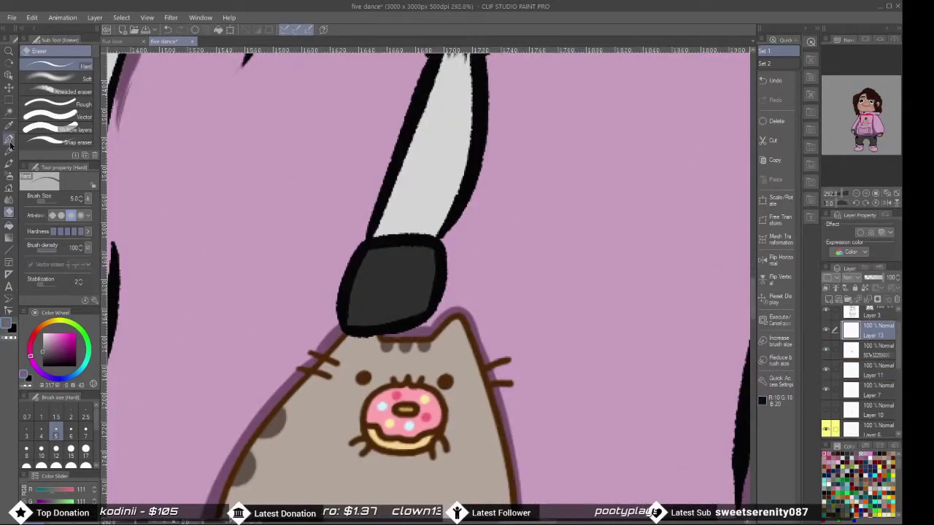
click(9, 139)
scroll(351, 299, up, 3)
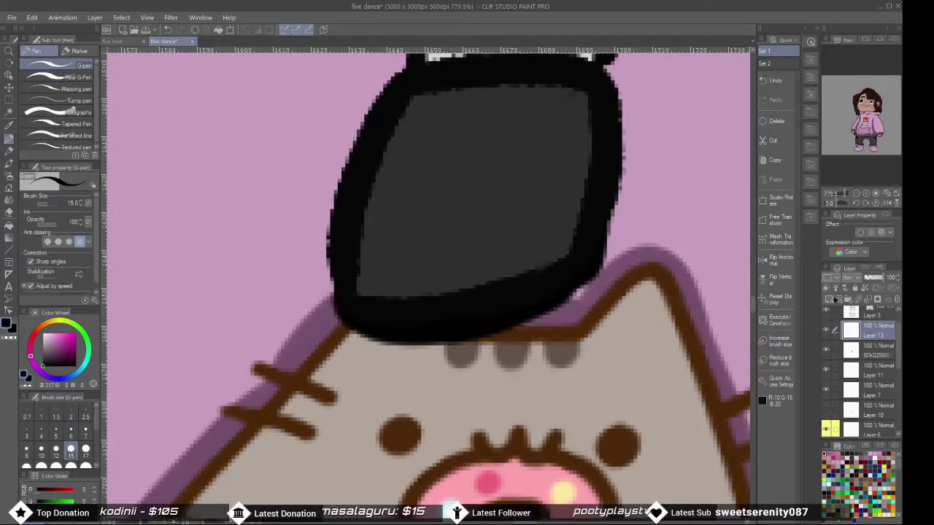
Set the drawstring shadow layer's opacity to 36% and paint a shadow along the drawstring's right edge
scroll(229, 255, down, 3)
scroll(233, 277, up, 2)
scroll(287, 302, down, 4)
scroll(286, 301, down, 6)
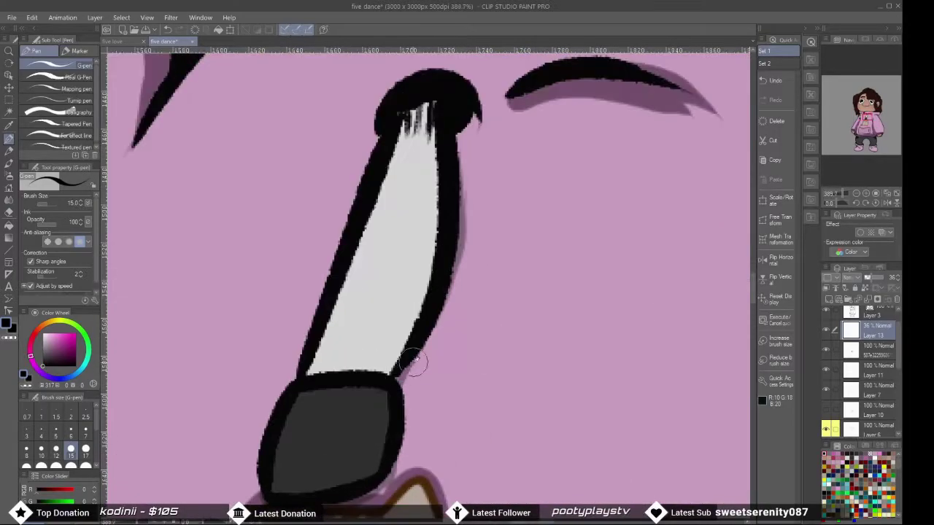
scroll(364, 292, up, 3)
scroll(373, 375, down, 4)
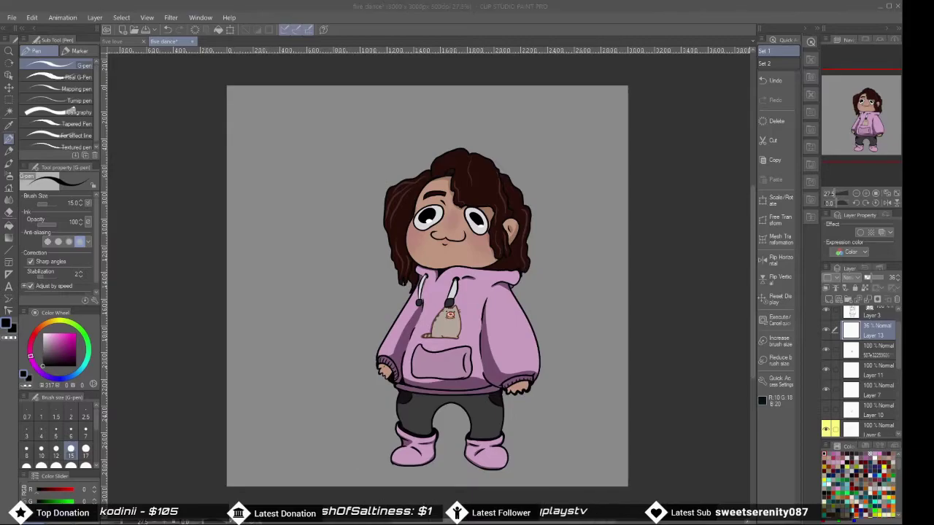
Duplicate the line art layer as a hidden backup and merge the line art with the drawstring shadow layer below it
scroll(429, 321, down, 2)
scroll(429, 332, up, 5)
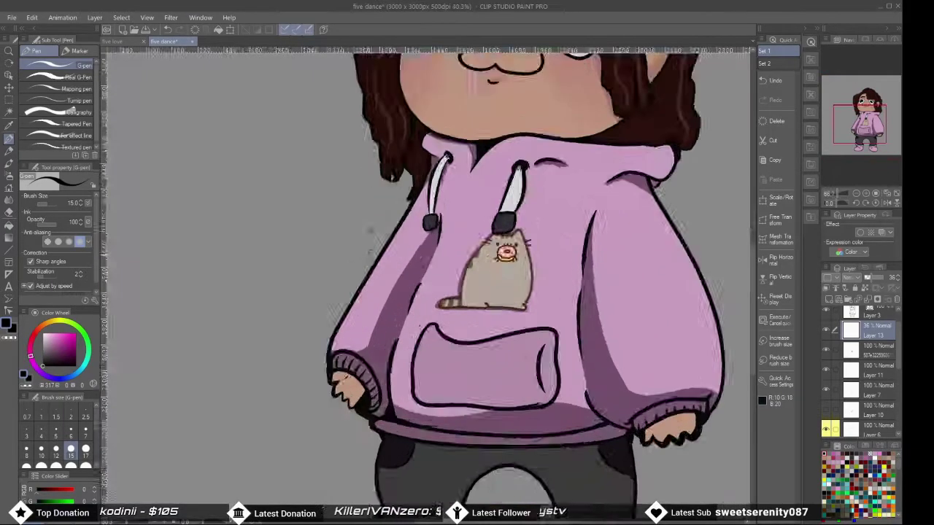
scroll(428, 332, down, 5)
scroll(860, 351, up, 1)
click(826, 338)
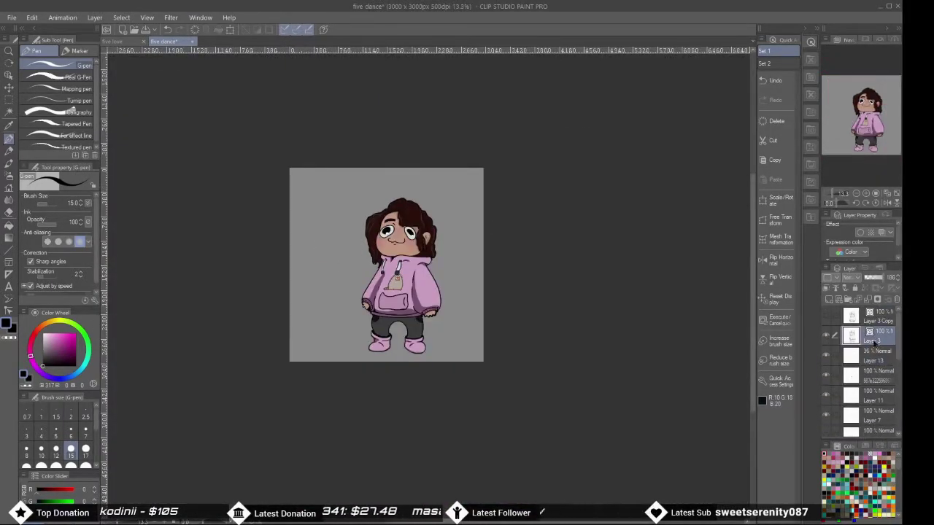
key(ctrl+plus)
scroll(875, 364, down, 1)
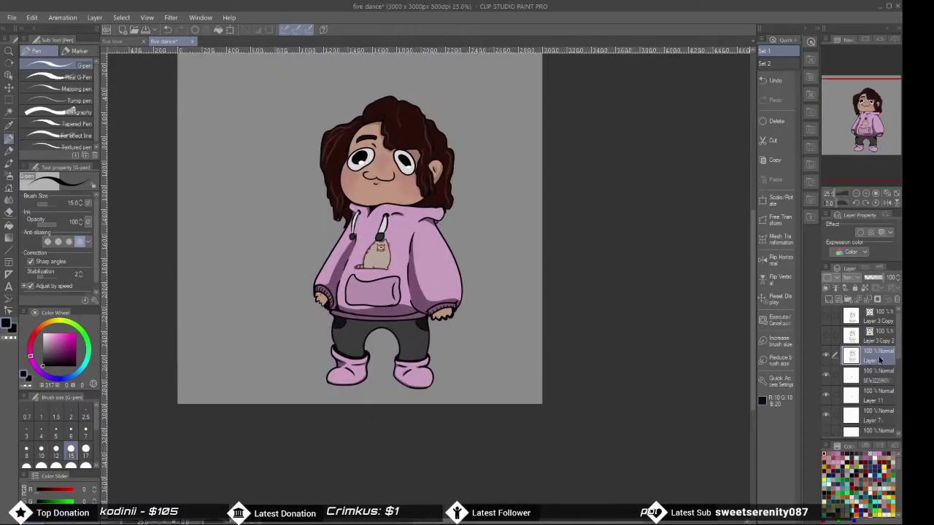
Merge the colour, shading and print layers down into one colour layer, and show the lower pose's line art instead
scroll(390, 262, up, 4)
scroll(391, 262, down, 3)
scroll(391, 261, up, 2)
click(868, 375)
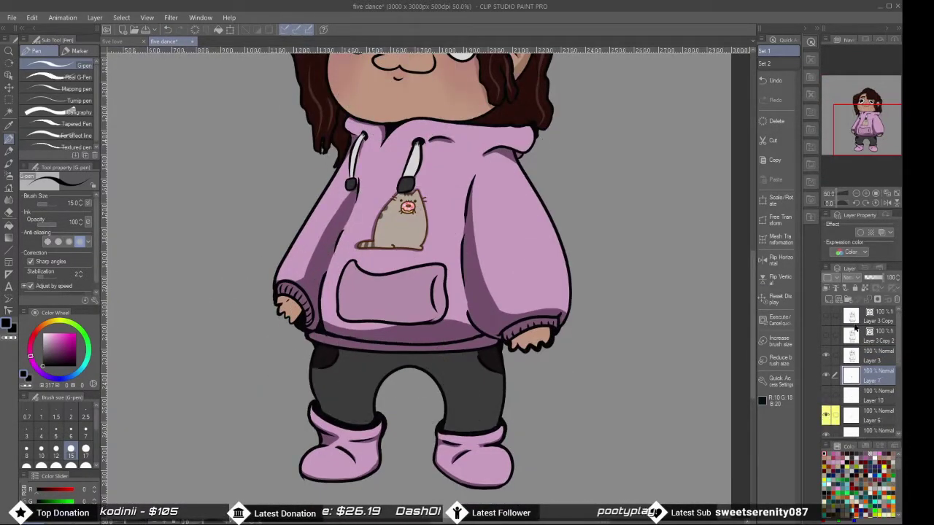
key(ctrl+minus)
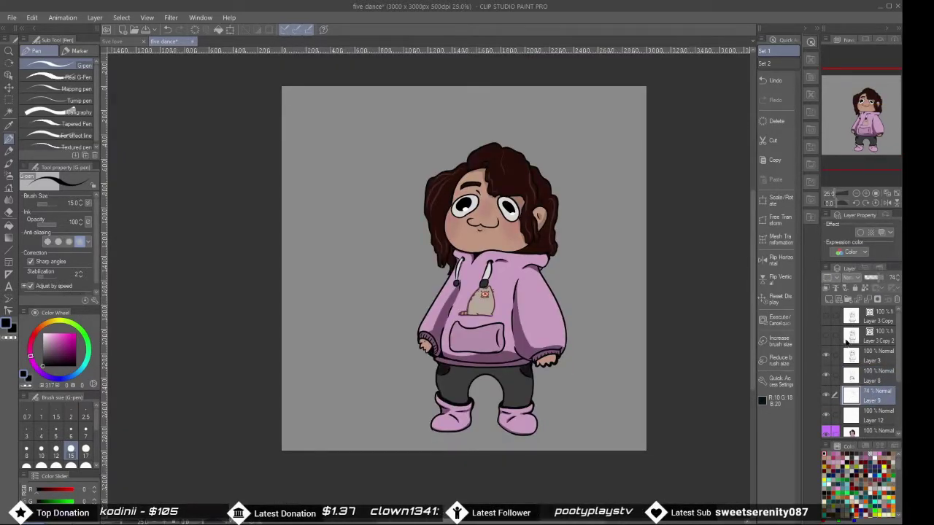
key(ctrl+z)
key(ctrl+z)
key(ctrl+z)
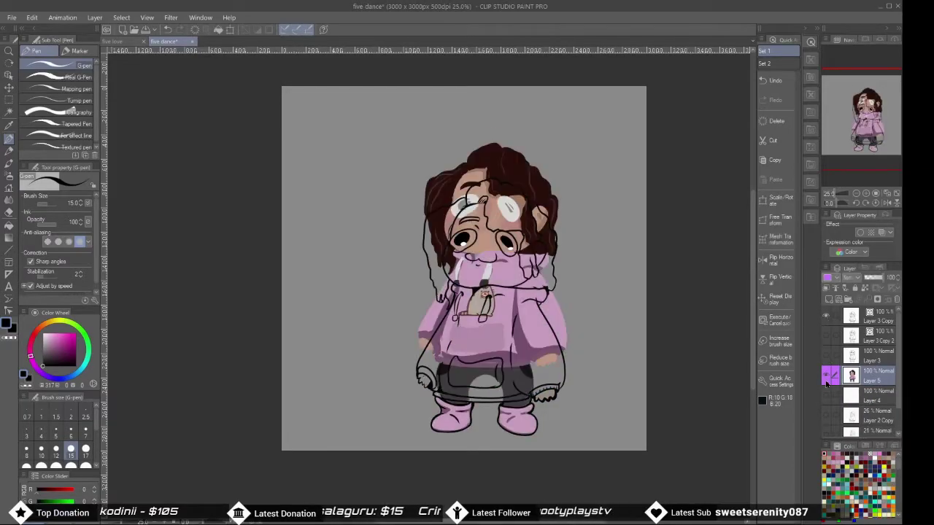
Duplicate the merged colour layer and move the copy down to line up with the lower pose's line art
key(k)
click(168, 30)
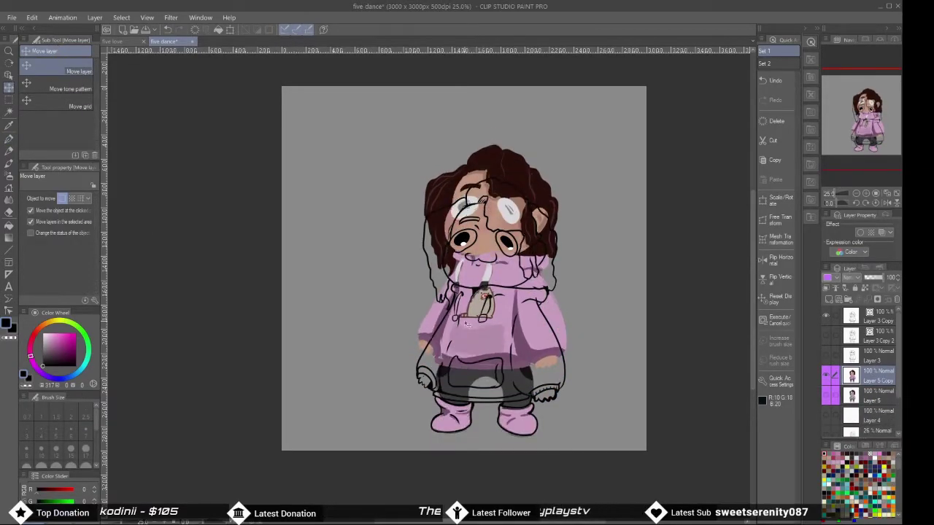
key(ctrl+z)
scroll(654, 339, up, 5)
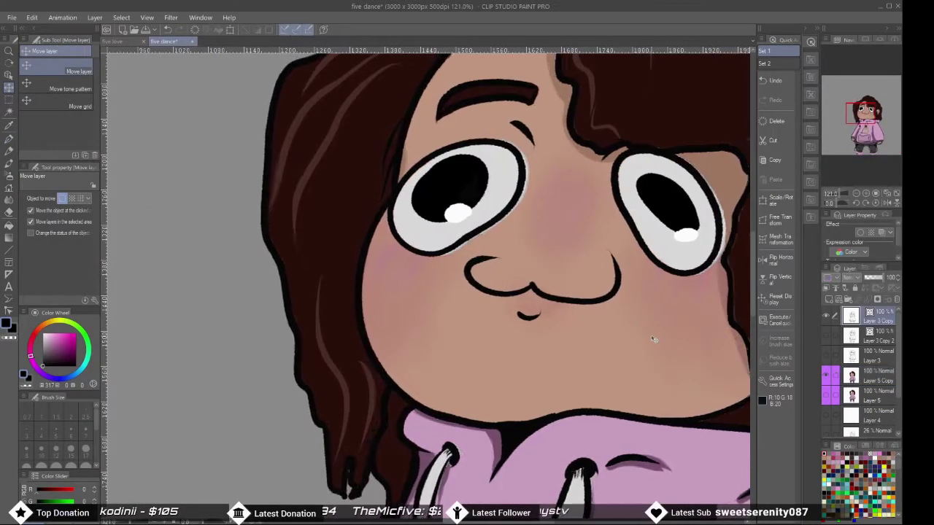
scroll(653, 340, up, 2)
scroll(555, 329, down, 3)
space+drag(510, 365, 510, 183)
scroll(461, 319, down, 3)
scroll(461, 319, down, 2)
scroll(461, 320, up, 4)
scroll(461, 319, down, 5)
Erase the leg and boot colours from the copied colour layer with the Hard eraser at size 100
key(e)
scroll(438, 343, up, 5)
scroll(566, 301, up, 1)
scroll(604, 334, down, 1)
scroll(604, 333, down, 5)
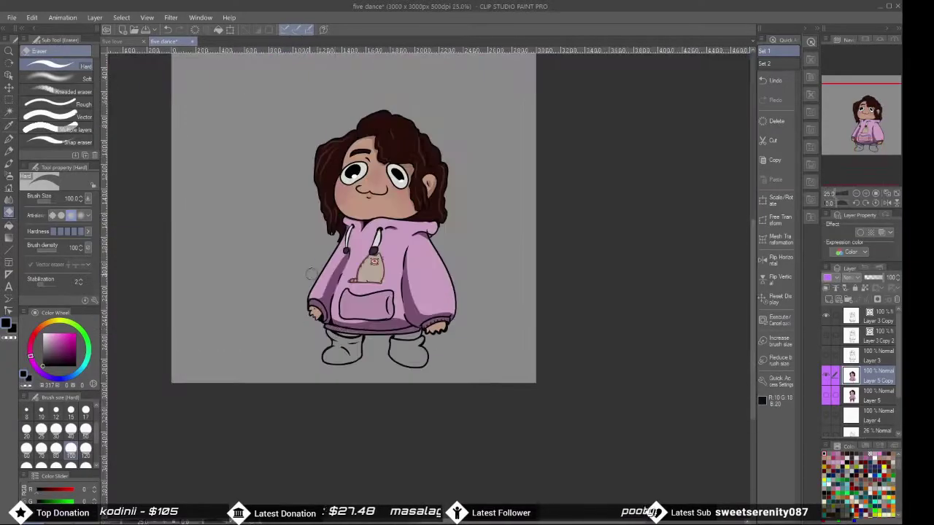
Fill the lower pose's boots pink and legs dark grey, and retouch the cuff shadow in mauve with the G-pen at size 15
scroll(328, 338, up, 5)
key(g)
click(868, 394)
click(868, 380)
key(p)
scroll(261, 185, up, 3)
scroll(260, 185, down, 5)
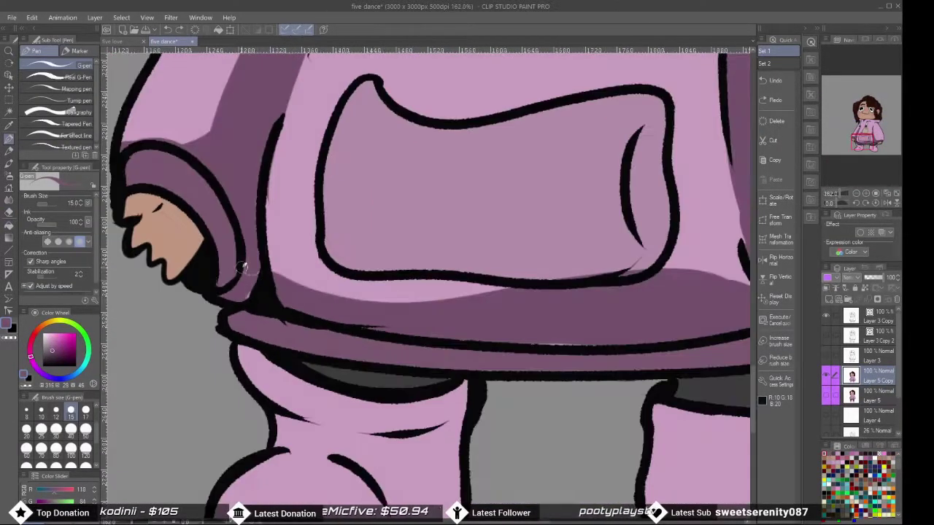
Touch up the line art around the hoodie hem in black with the Real G-Pen at size 15, and reselect the copied colour layer
click(868, 315)
click(62, 76)
scroll(321, 262, up, 8)
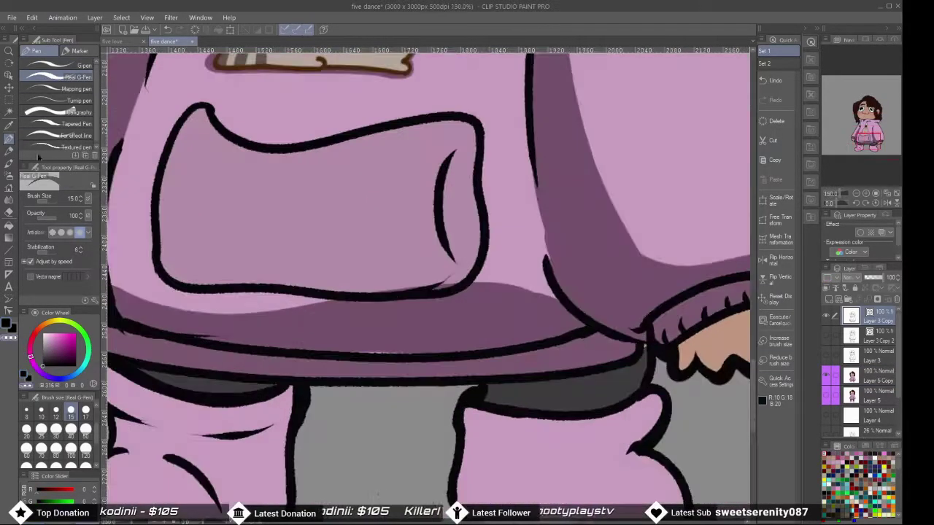
click(868, 380)
scroll(576, 343, up, 5)
scroll(576, 343, down, 6)
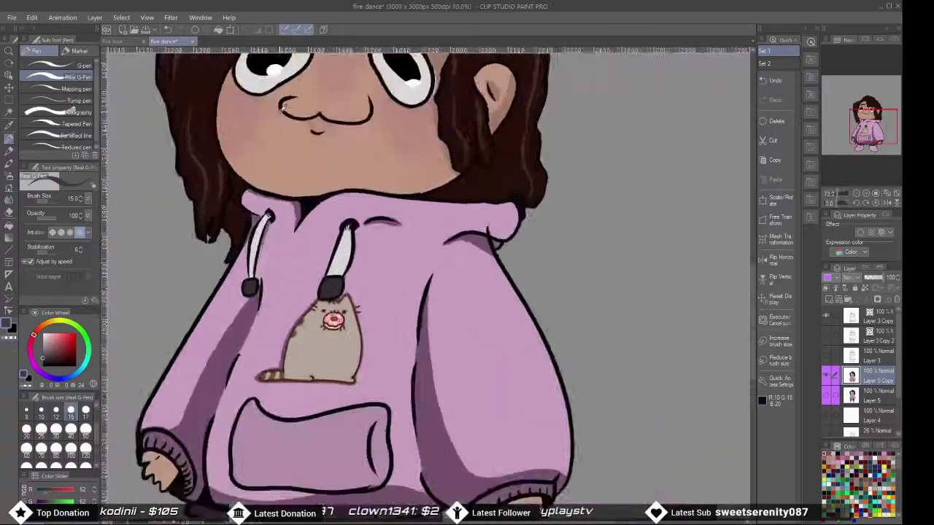
Paint out the white spills around the eyes in matching skin tones with the Real G-Pen at size 15
key(e)
scroll(438, 183, up, 3)
scroll(438, 182, down, 3)
scroll(423, 146, up, 3)
key(p)
scroll(409, 192, up, 1)
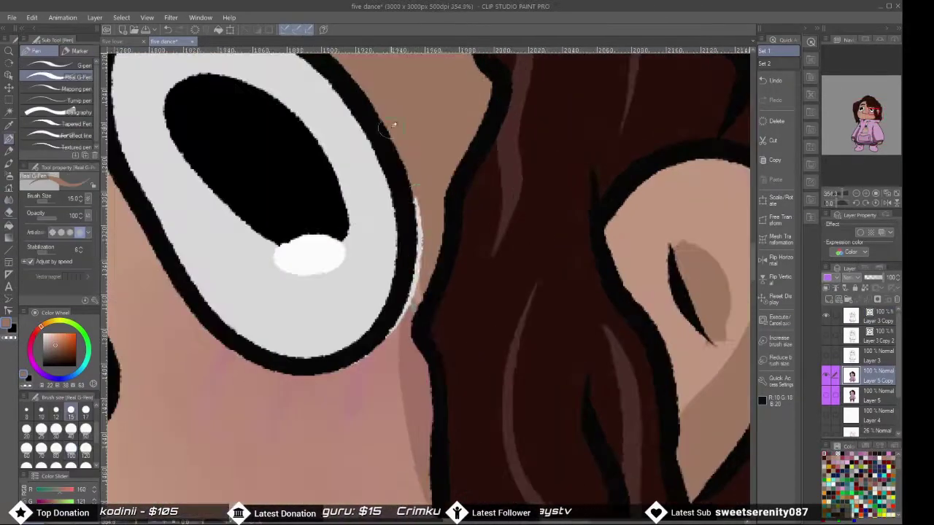
scroll(372, 344, down, 3)
scroll(463, 236, up, 2)
scroll(377, 125, down, 4)
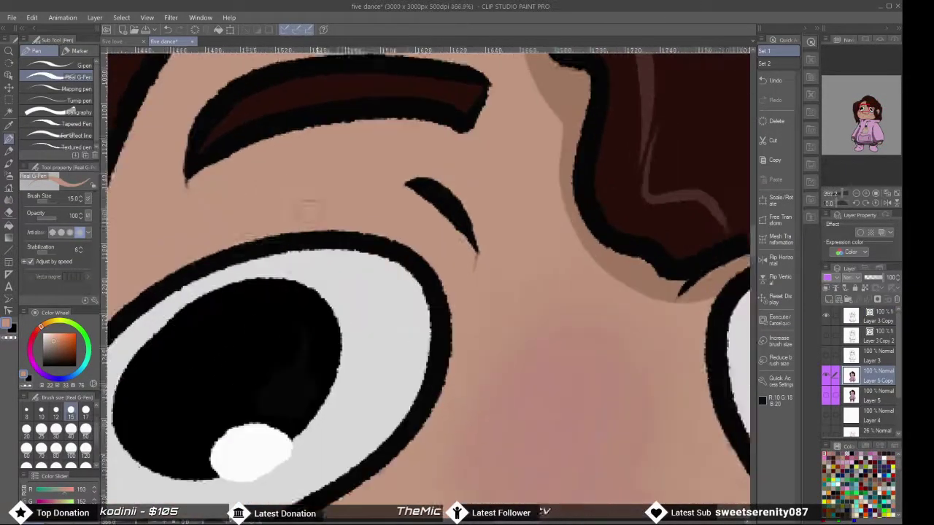
Merge each pose's line art with its own colour layer, keeping an unmerged colour duplicate of the lower pose hidden
scroll(377, 125, down, 6)
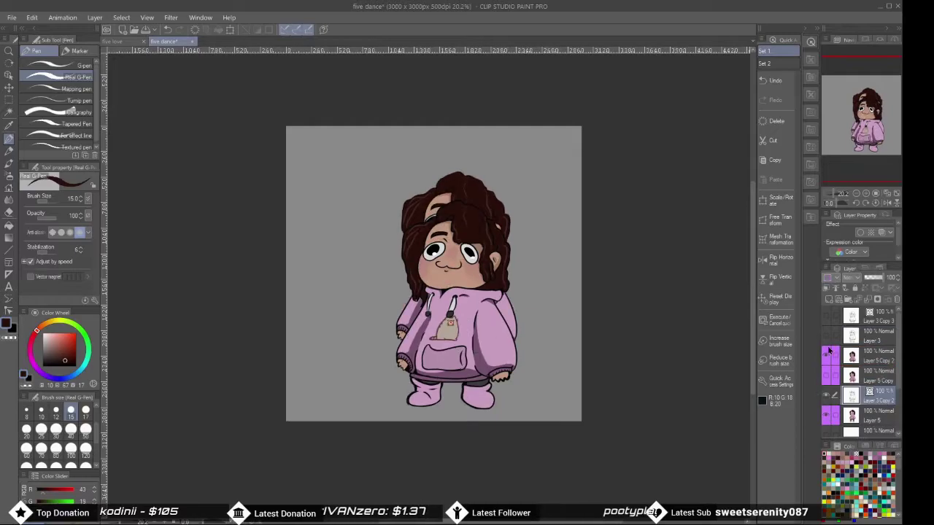
key(ctrl+e)
click(827, 357)
Set the lower pose layer's opacity to 85% over the standing pose, draw its boot creases in black, and add an empty layer above
scroll(481, 394, up, 10)
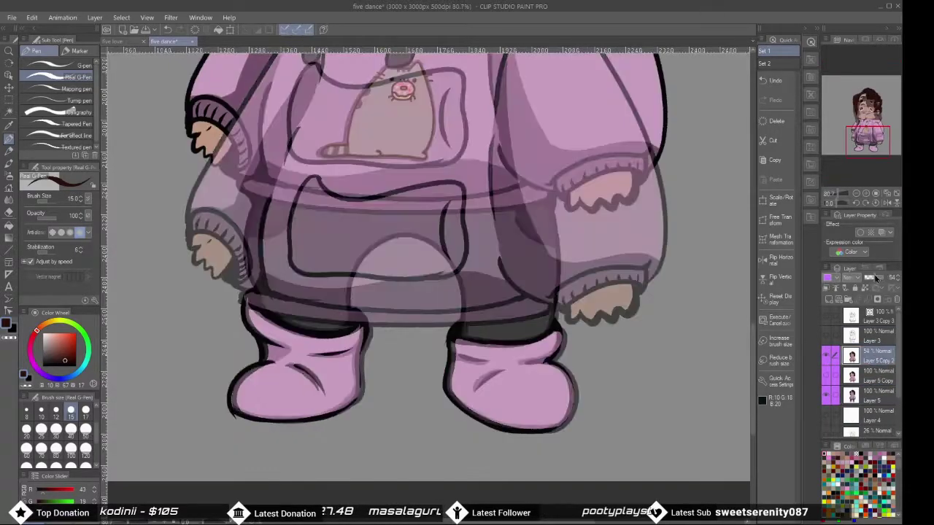
scroll(522, 302, up, 2)
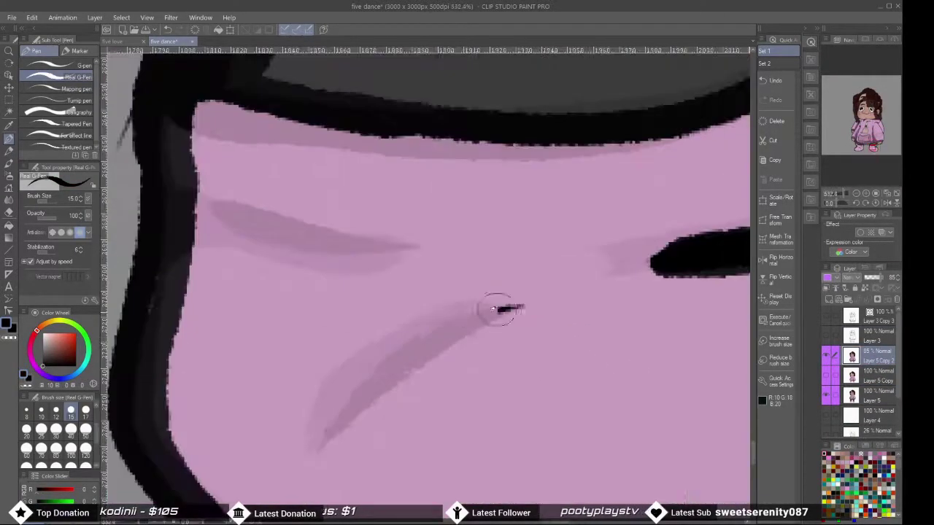
scroll(241, 179, down, 3)
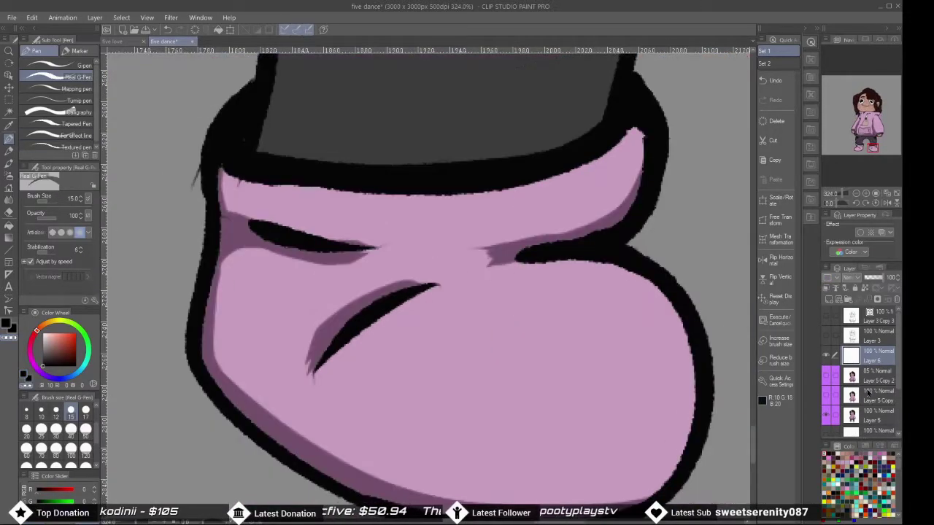
Auto-select the boots' pink areas on the lower pose layer and paint mauve shadows on the right-hand boot with the Real G-Pen
scroll(671, 254, down, 8)
key(w)
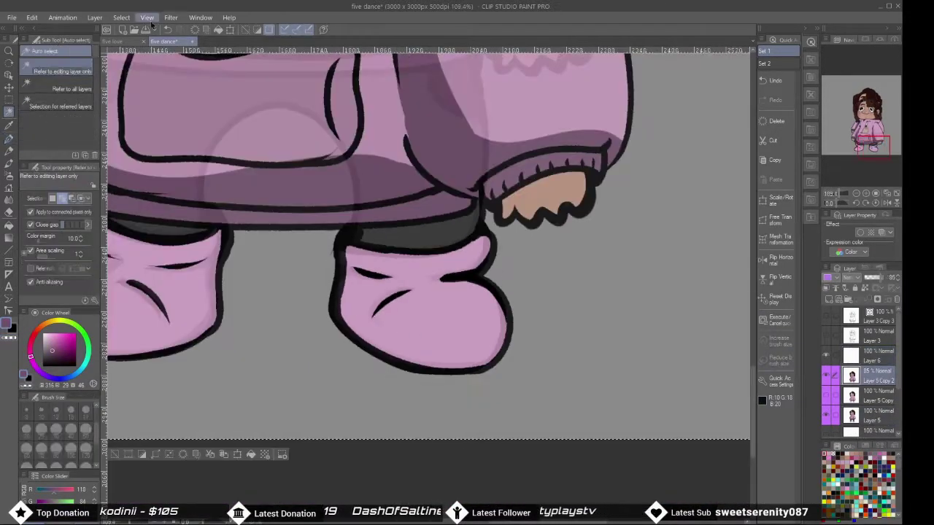
click(529, 352)
scroll(529, 352, up, 9)
key(p)
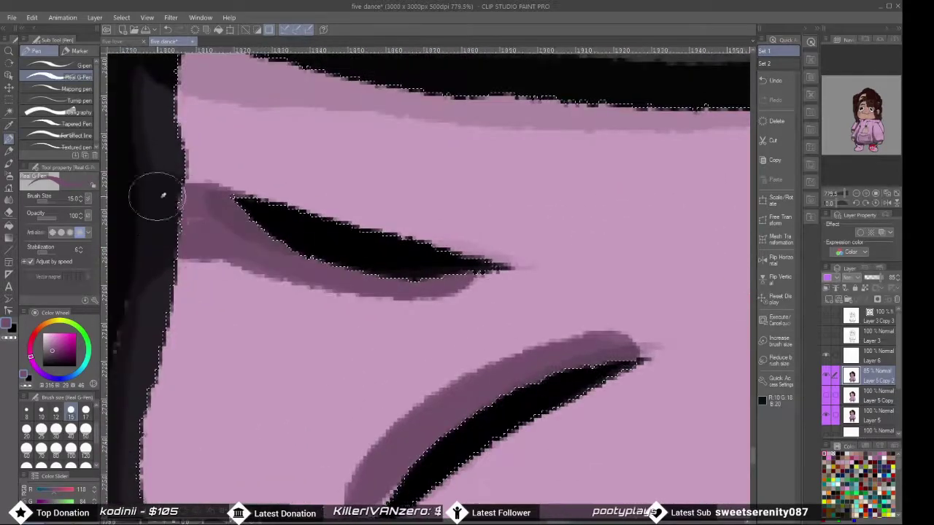
scroll(243, 153, down, 3)
Paint mauve shadows along the left-hand boot's creases and inner edge within the selection, finishing with the G-pen at size 15
scroll(299, 169, down, 3)
scroll(289, 314, up, 5)
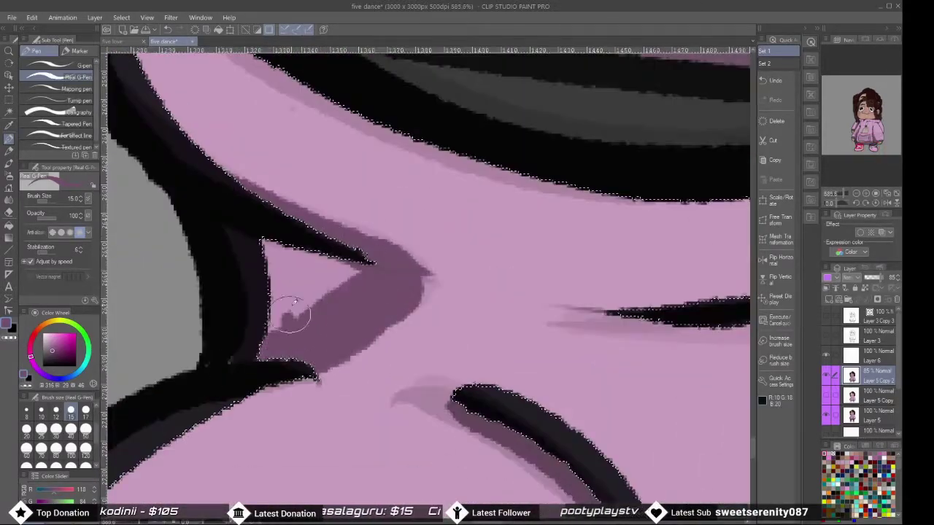
scroll(290, 314, down, 4)
click(58, 65)
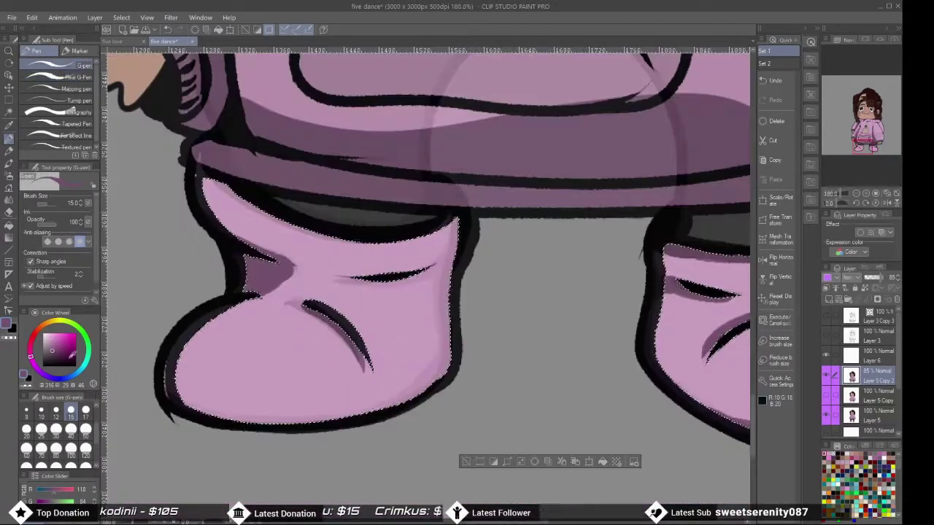
scroll(223, 242, up, 3)
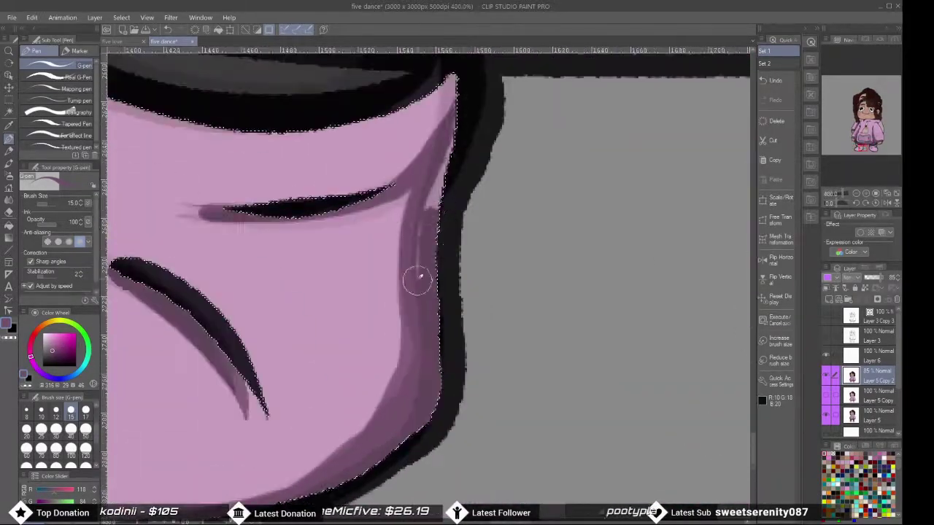
Clear the selection, set the lower pose layer's opacity to 100%, hide it, and show the standing pose again
scroll(346, 219, down, 3)
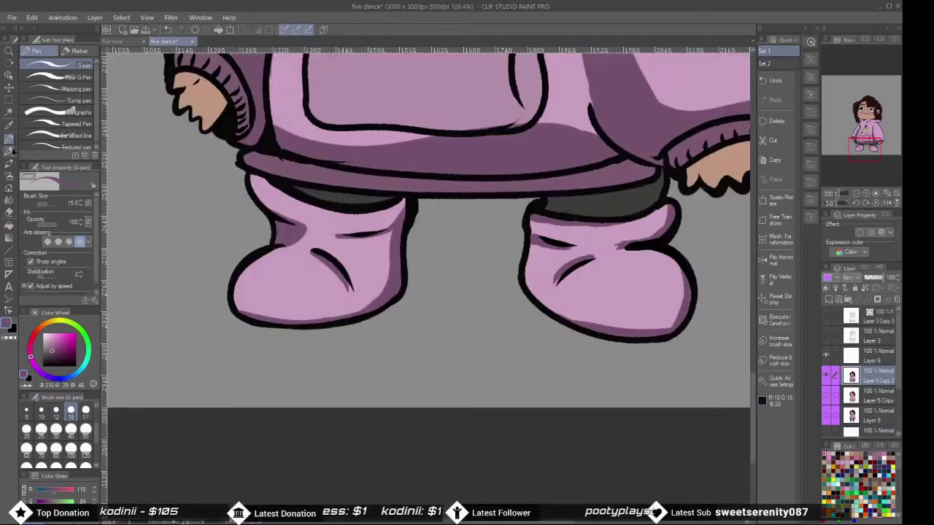
scroll(474, 214, up, 4)
scroll(537, 369, down, 4)
scroll(485, 347, up, 4)
scroll(472, 399, down, 8)
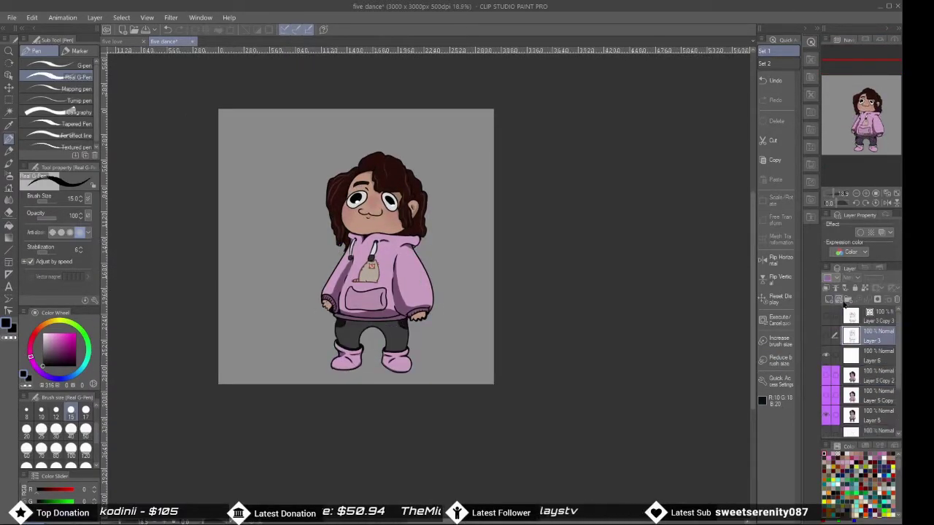
Add the text NEW in enlarged white Honey Cute lettering and move it up over the character's head
key(t)
click(302, 233)
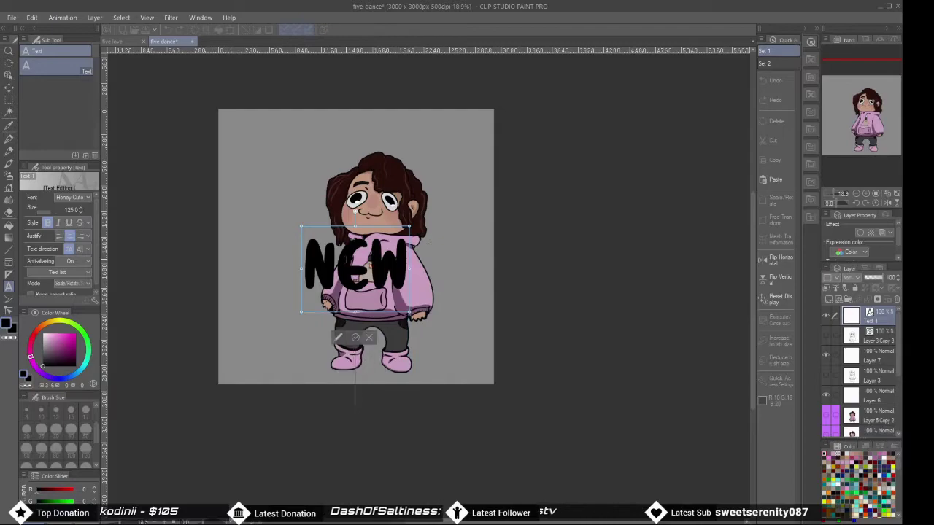
drag(49, 212, 80, 211)
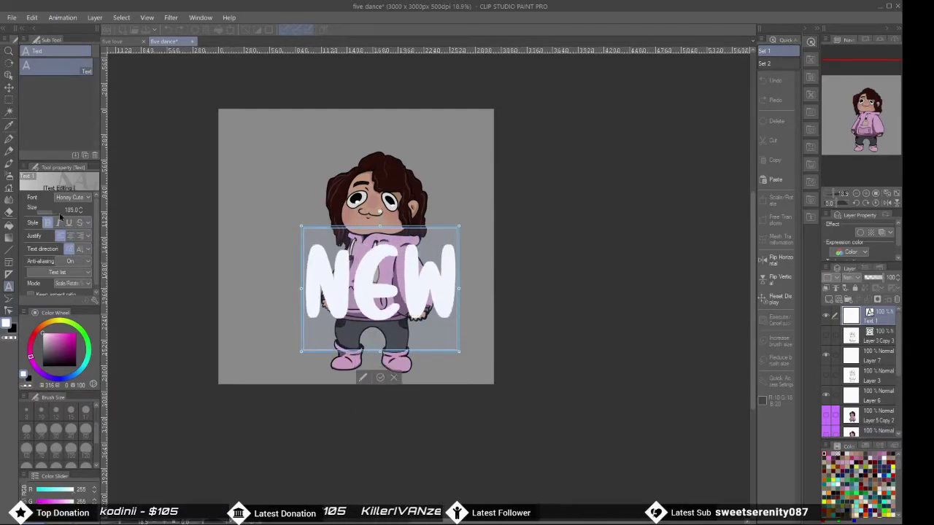
key(k)
drag(335, 291, 296, 207)
Try adding the text FOLLOWER in white at size 125 below NEW, and cut it from its text box
key(t)
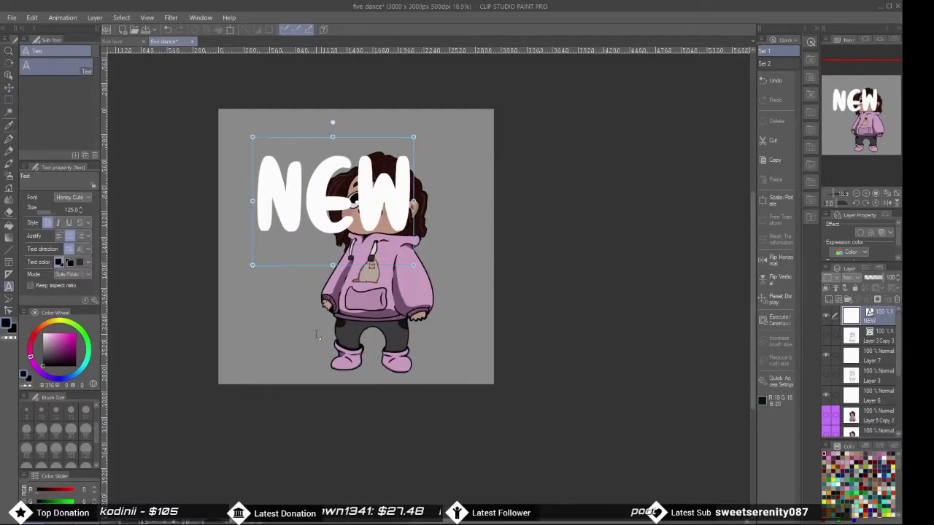
click(296, 328)
text(FOLLOWER)
key(ctrl+a)
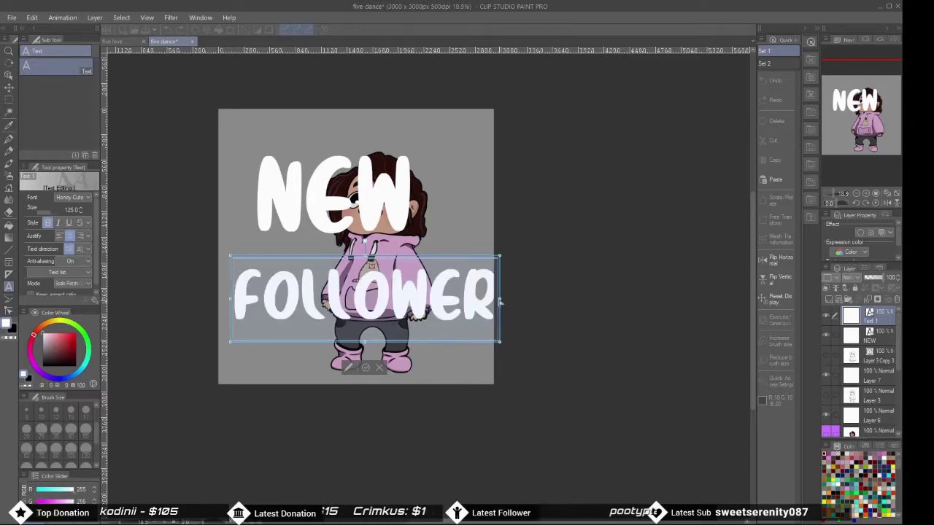
key(ctrl+x)
Paste FOLLOWER into a new text box below NEW, enlarge it, and squeeze its width to fit the canvas
click(266, 292)
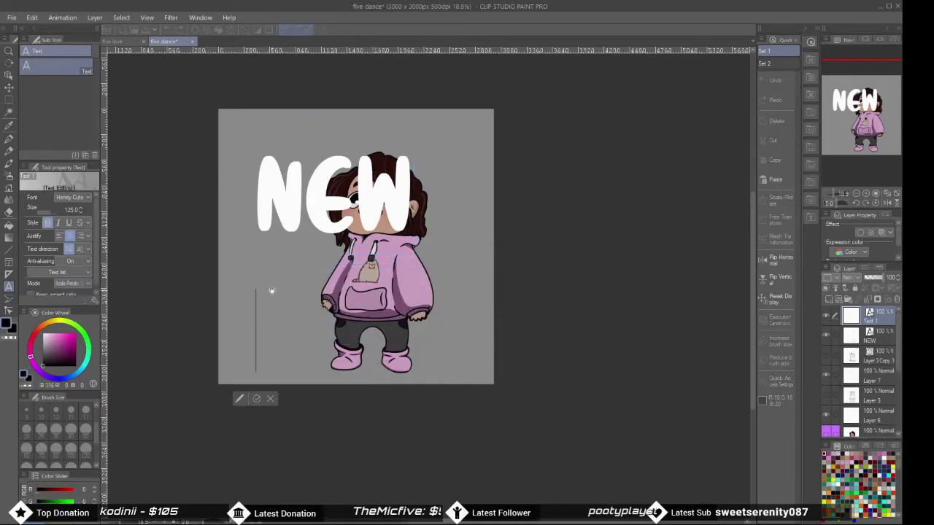
key(ctrl+v)
key(ctrl+a)
drag(44, 215, 86, 212)
key(Escape)
key(ctrl+t)
drag(648, 288, 482, 286)
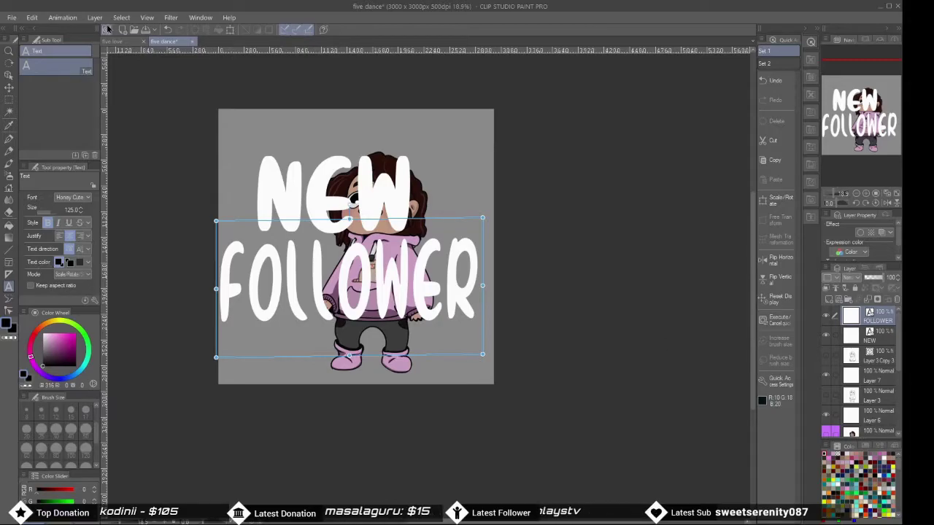
Undo the last change to FOLLOWER, try shifting the text, and delete it
key(ctrl+z)
scroll(292, 291, down, 1)
scroll(292, 292, up, 1)
key(k)
drag(350, 306, 334, 316)
scroll(334, 316, up, 1)
key(Delete)
Add a white letter F at size 246 as its own text at the canvas's lower left
key(t)
click(237, 336)
text(F)
drag(43, 210, 50, 210)
key(Escape)
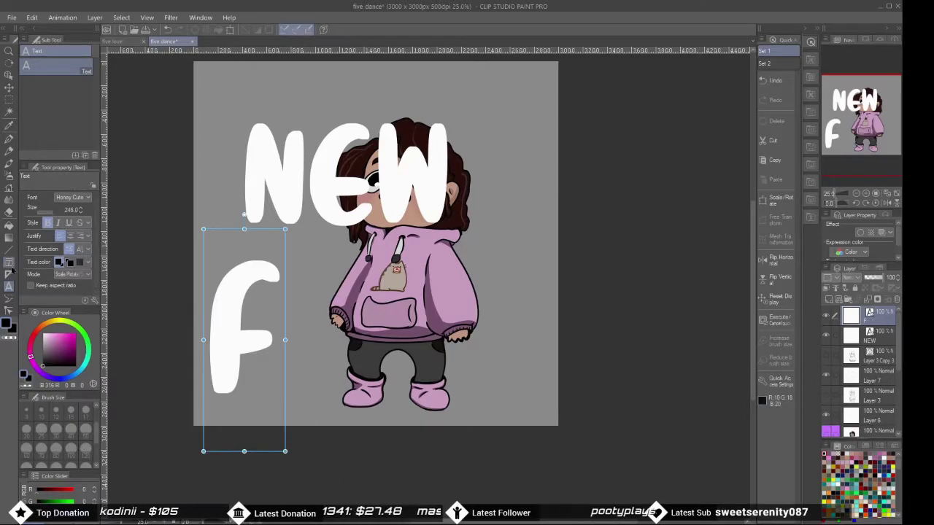
Add a white letter o at size 250 as separate text and place it directly after the F
click(249, 341)
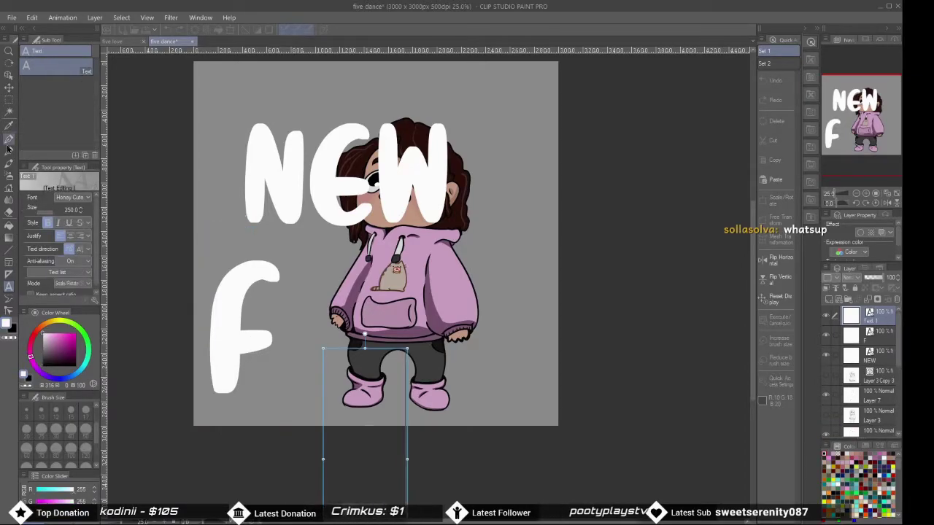
scroll(337, 330, down, 3)
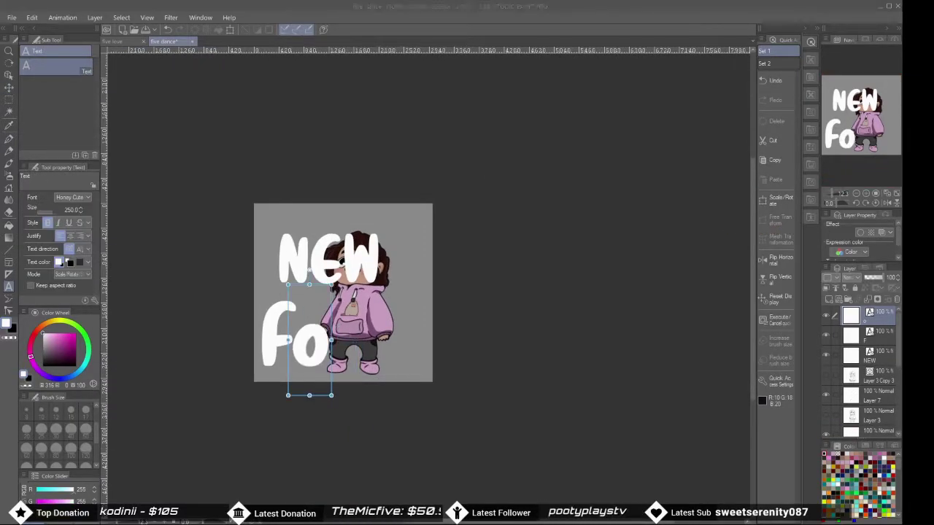
scroll(329, 336, up, 3)
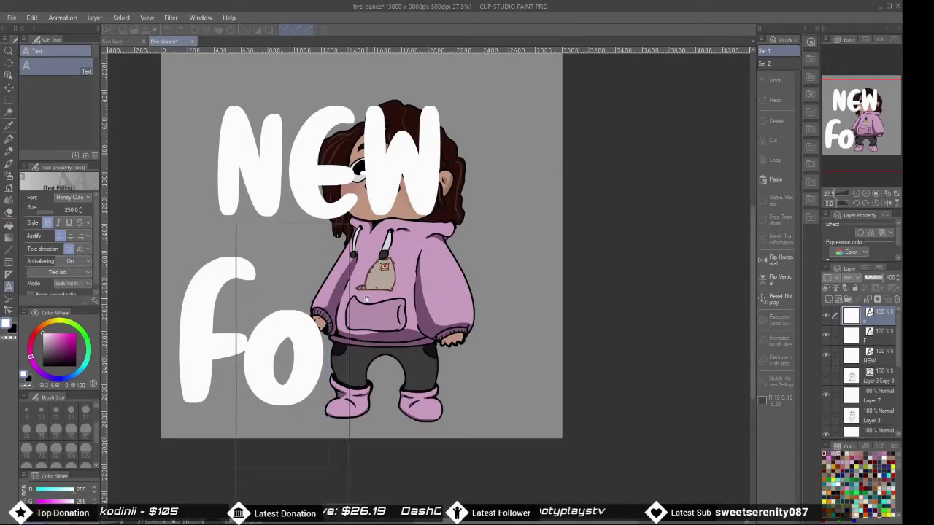
Add the white letters L, L and O at size 250 as separate texts, continuing the word after Fo
text(l)
scroll(426, 430, down, 1)
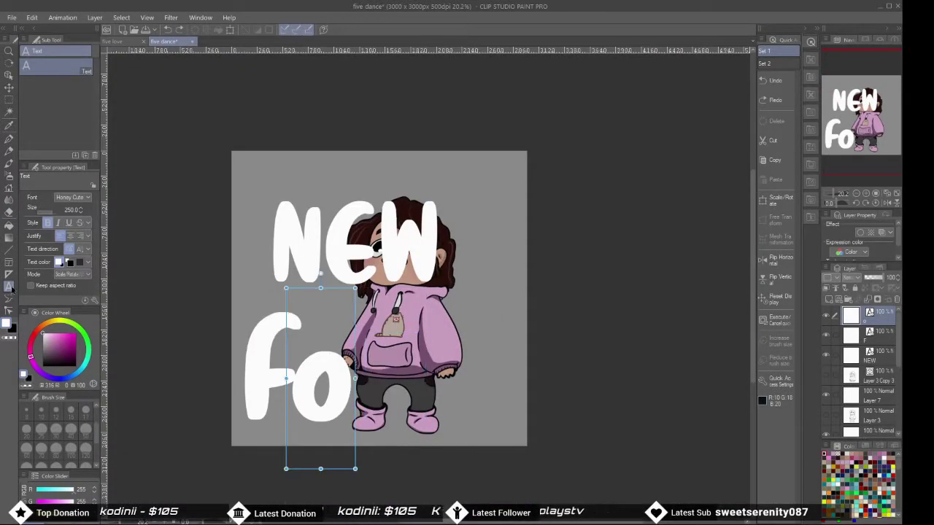
scroll(467, 408, down, 1)
text(l)
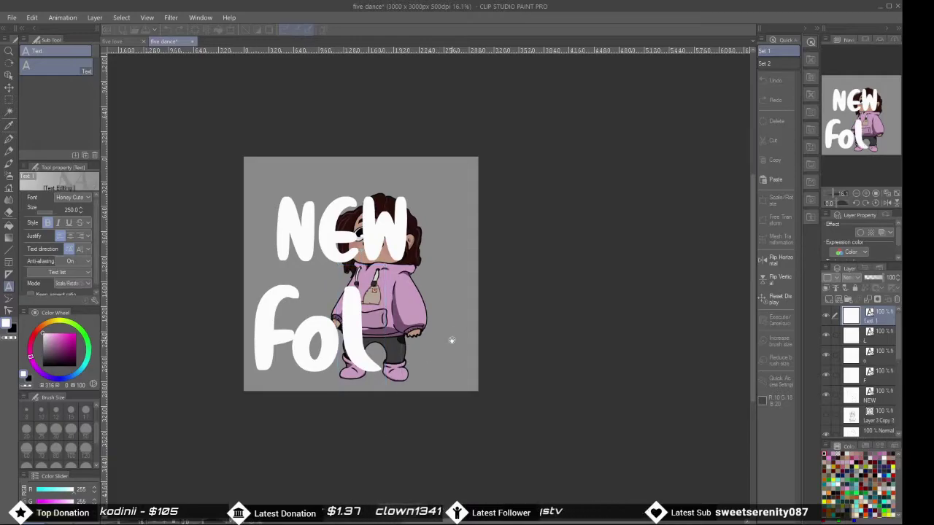
click(460, 358)
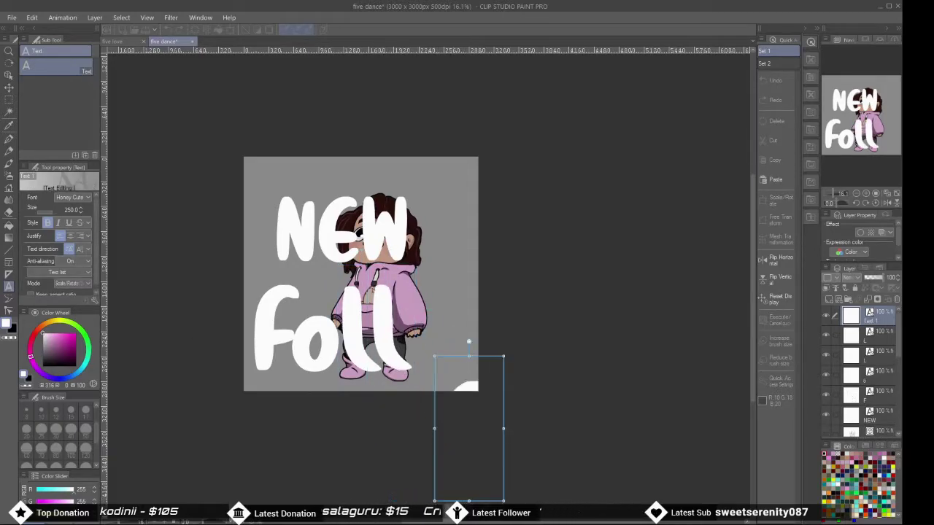
drag(434, 431, 403, 343)
click(313, 328)
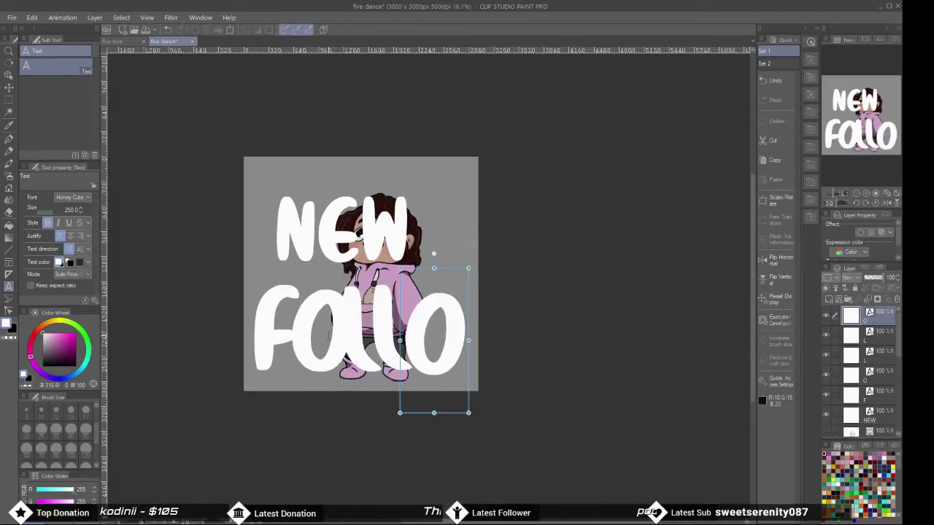
Add a white letter W as separate text and shift the letters of FOLLOW to fit the canvas width
click(452, 270)
text(w)
scroll(468, 386, up, 2)
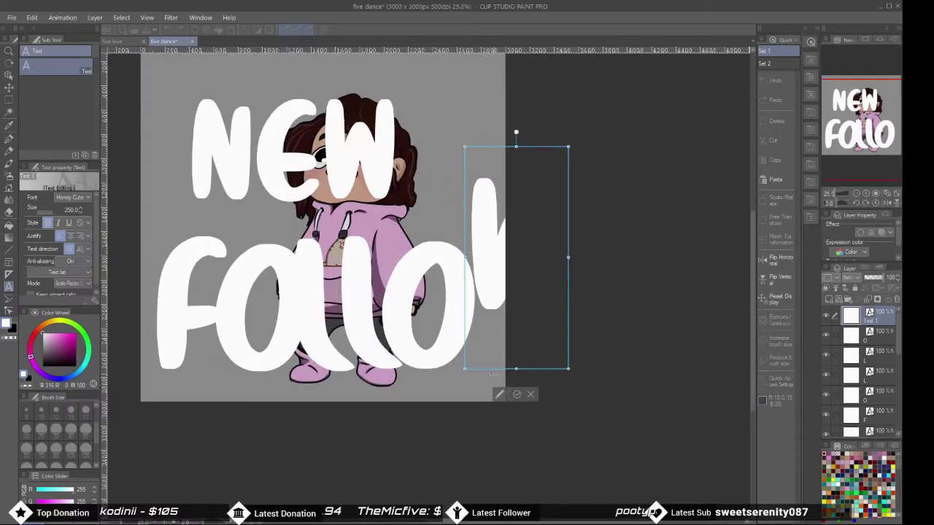
key(k)
scroll(394, 365, down, 4)
scroll(513, 357, up, 2)
Hide the separate letter layers that make up FOLLOW
key(ctrl+z)
key(ctrl+z)
key(ctrl+z)
key(ctrl+z)
key(ctrl+z)
key(ctrl+z)
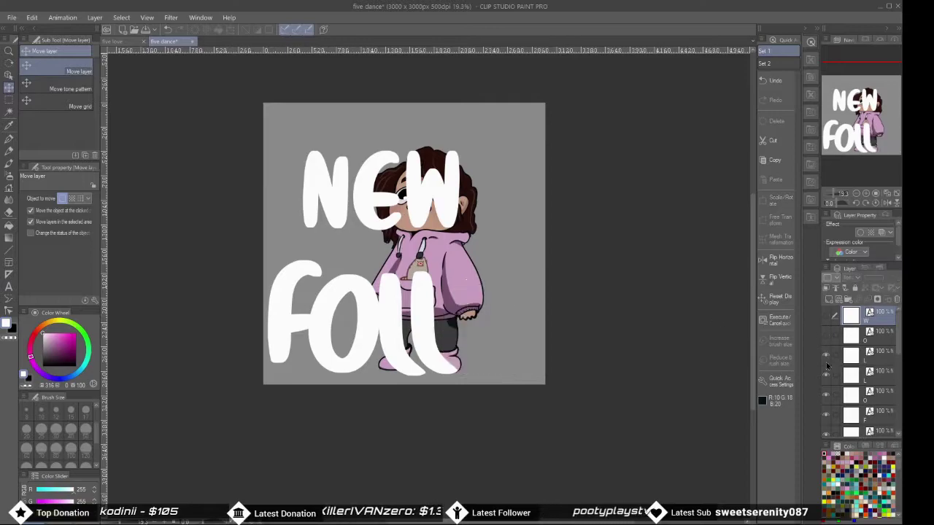
Add FOLLOW as a single white text at size 250 below NEW
key(ctrl+y)
key(ctrl+y)
key(ctrl+y)
key(ctrl+y)
key(ctrl+y)
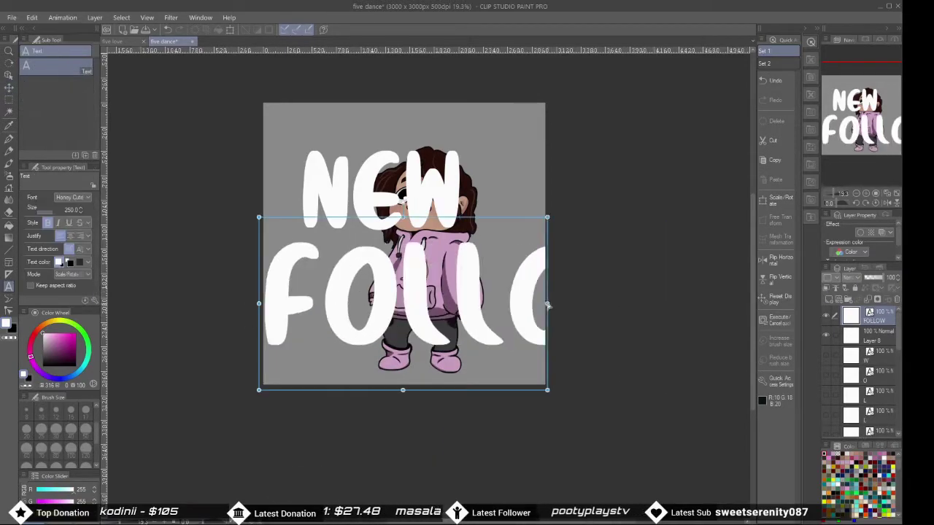
Try rasterizing the FOLLOW text and squeezing its width, undoing the unwanted changes
key(ctrl+z)
key(ctrl+y)
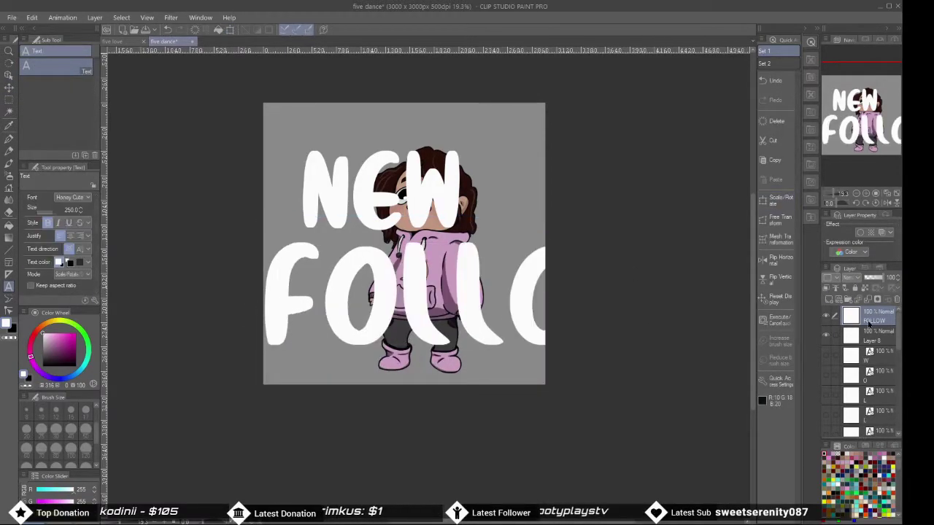
key(ctrl+z)
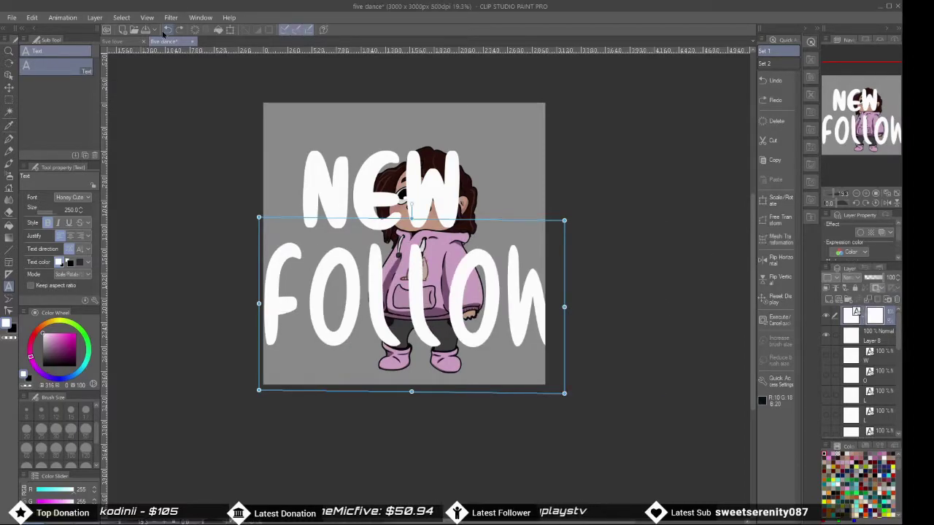
key(ctrl+y)
key(ctrl+z)
Reduce FOLLOW to about size 178, stretch it taller, and move NEW up to the canvas's upper edge
click(51, 212)
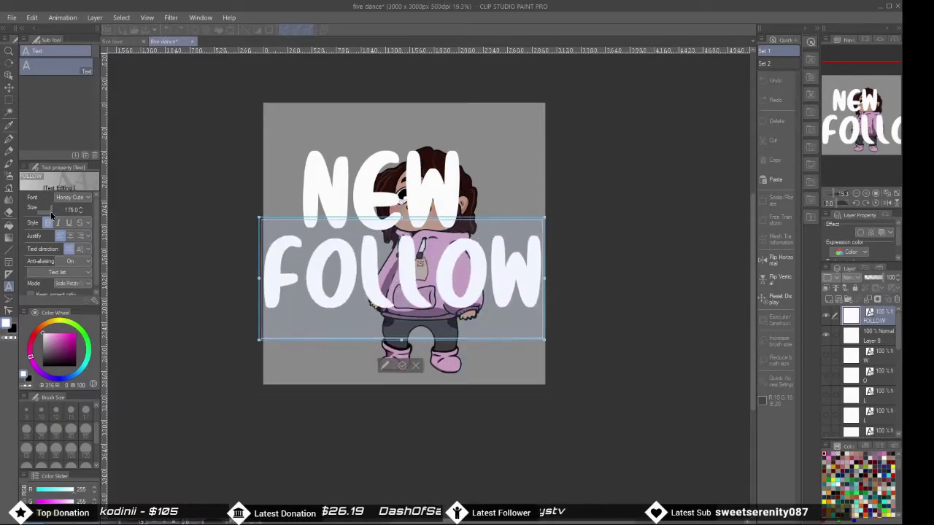
click(229, 29)
drag(423, 331, 423, 394)
key(Return)
click(8, 87)
drag(408, 168, 409, 117)
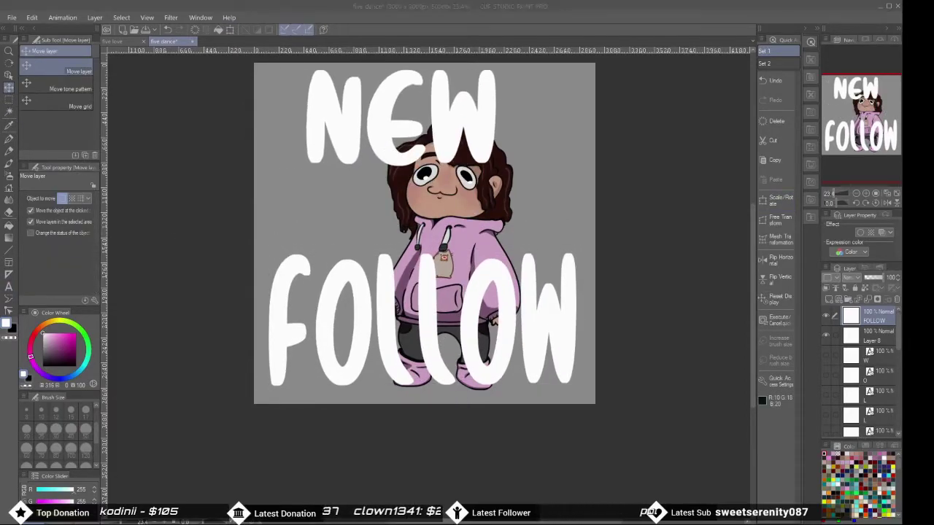
Clear the NEW and FOLLOW lettering and move both character poses to the right side of the canvas
key(ctrl+shift+t)
drag(267, 250, 321, 266)
key(Return)
key(space)
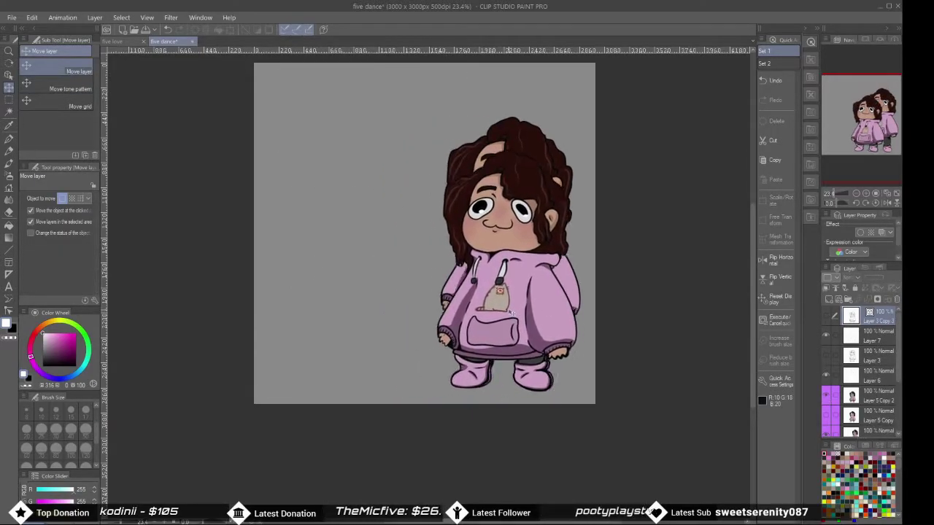
Add the white text new at size 245 and place it beside the character's head
key(t)
click(288, 196)
text(New)
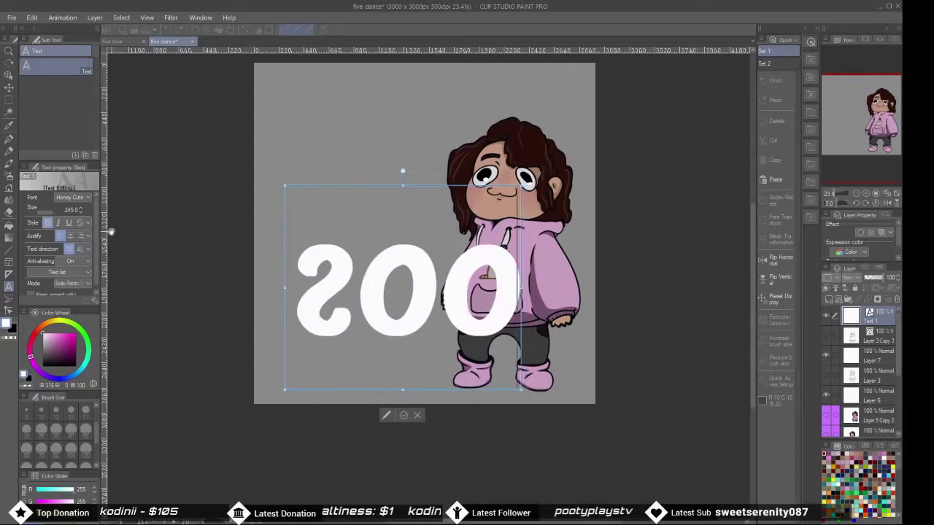
click(53, 211)
key(ctrl+plus)
click(52, 211)
drag(377, 393, 340, 248)
click(353, 268)
Add the white text Follow at about size 199 and arrange both words in the canvas's lower left
click(290, 321)
text(Follow)
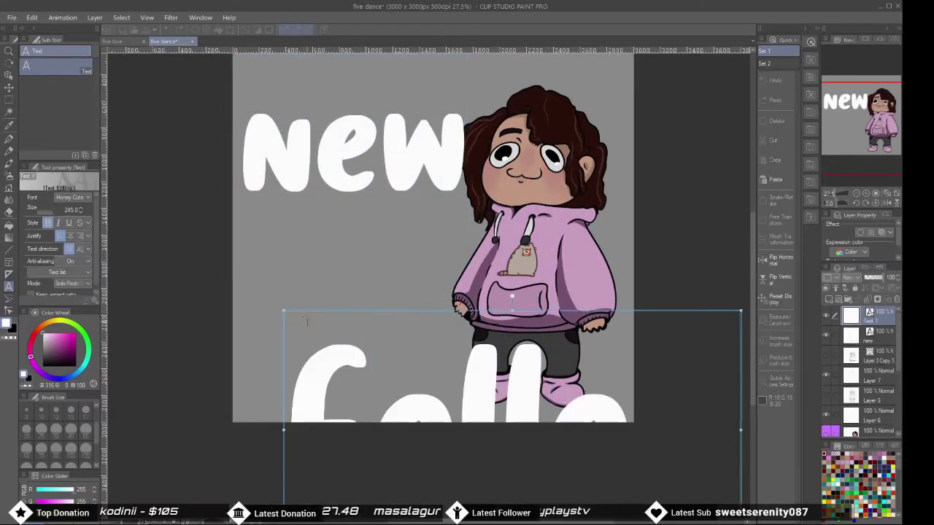
key(ctrl+minus)
click(70, 210)
click(69, 211)
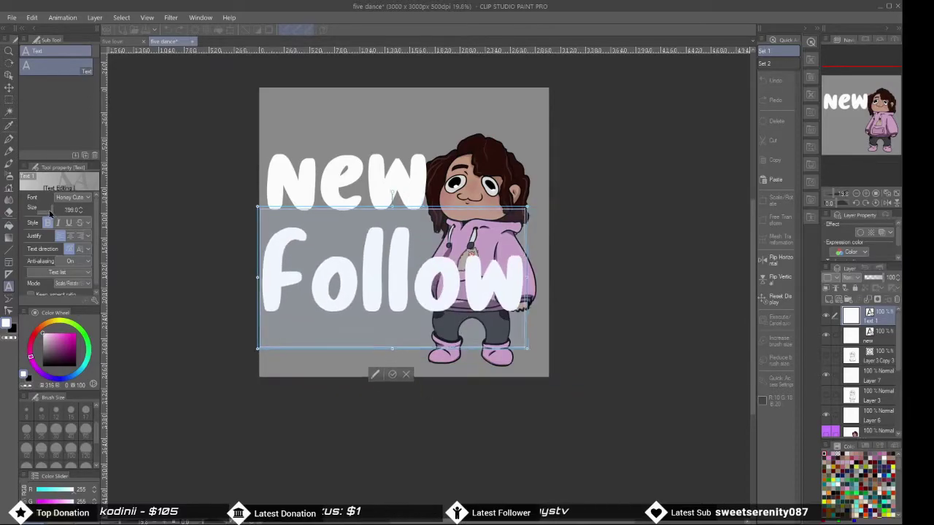
click(69, 210)
key(k)
key(ctrl+plus)
key(ctrl+minus)
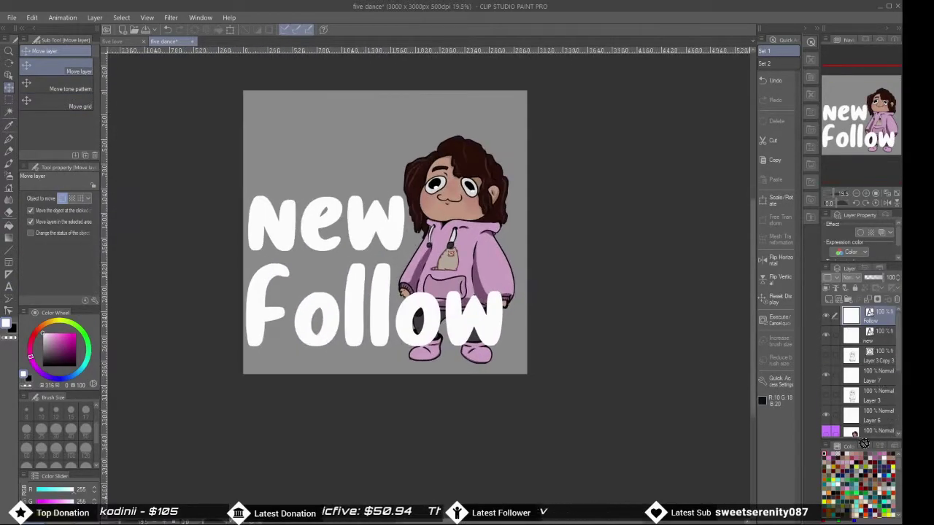
Place Follow behind the character and draw small white accent strokes beside the hair on a new layer
drag(875, 314, 873, 349)
click(9, 151)
key(ctrl+shift+n)
scroll(438, 177, up, 3)
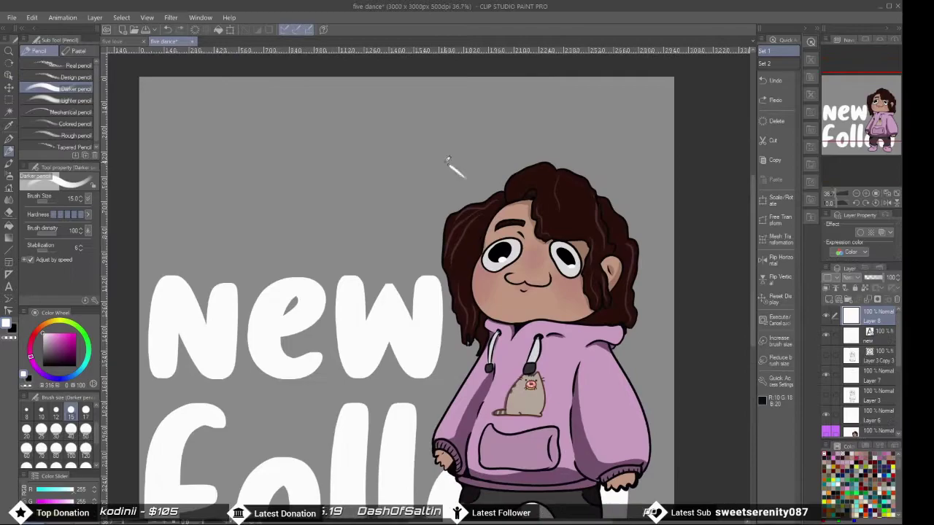
scroll(387, 264, down, 3)
Choose the Glitter circle cross decoration brush at size 200 and scatter small white sparkles around the character's head
click(9, 187)
click(50, 139)
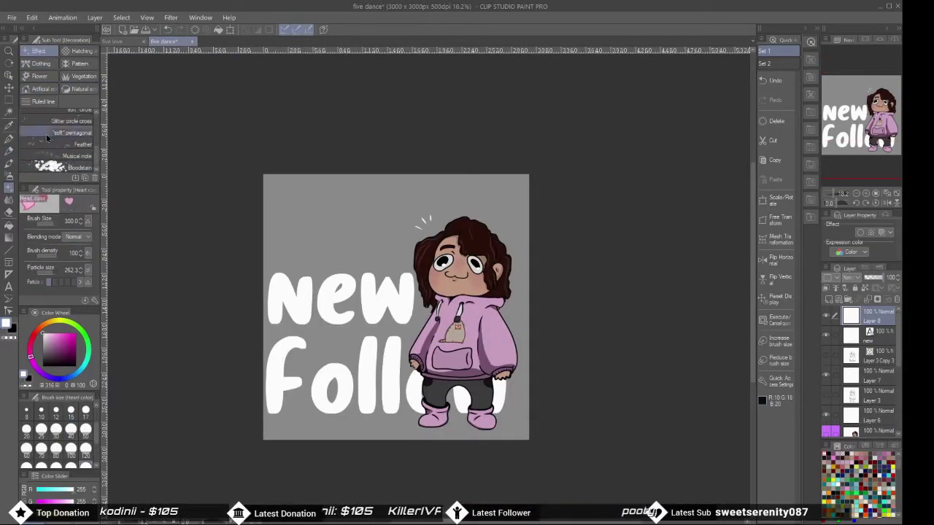
click(77, 51)
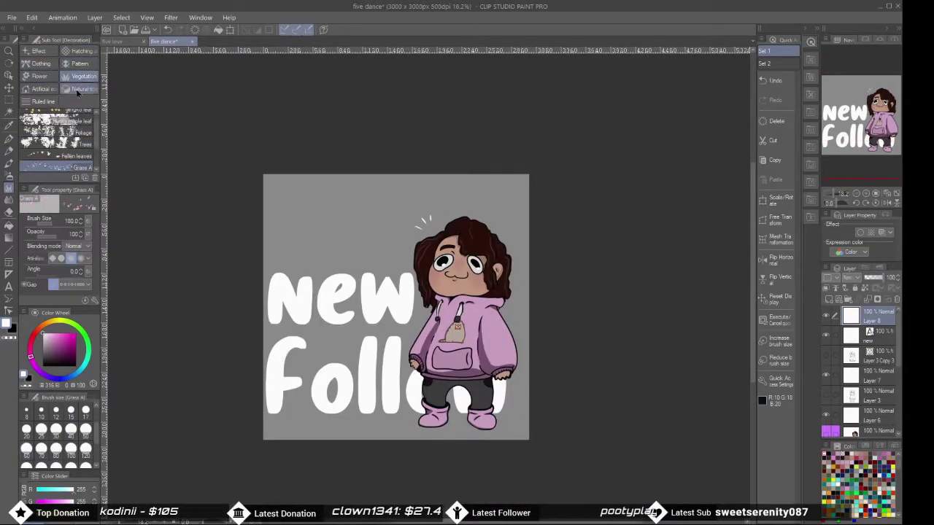
click(40, 89)
key(comma)
click(42, 152)
scroll(452, 220, up, 3)
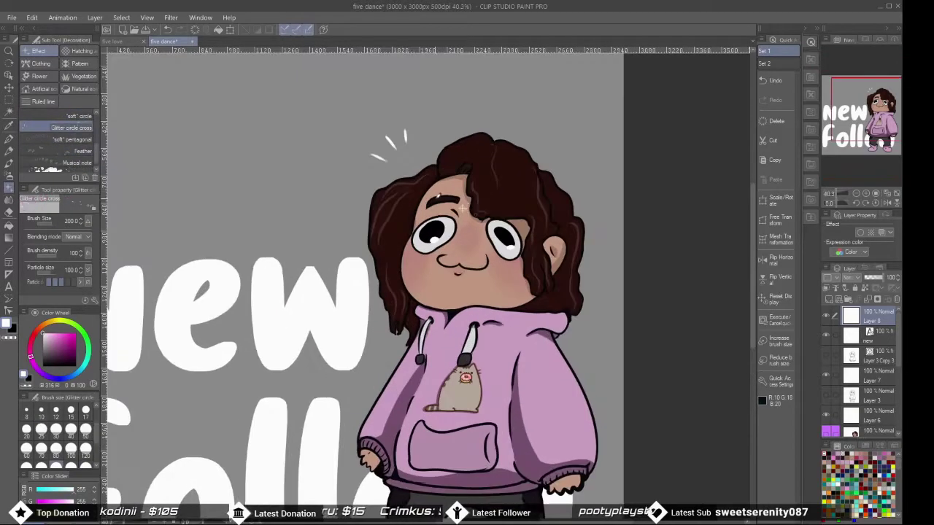
scroll(346, 219, down, 3)
Paint white musical notes beside the character's head with the Musical note brush at size 700
click(77, 162)
scroll(335, 204, up, 4)
mouse_move(318, 190)
mouse_down()
mouse_move(325, 131)
mouse_move(332, 217)
mouse_up()
scroll(331, 216, up, 1)
scroll(332, 216, down, 4)
Combine new and Follow into one raster layer behind the character and select the lettering's shape
key(alt+bracketleft)
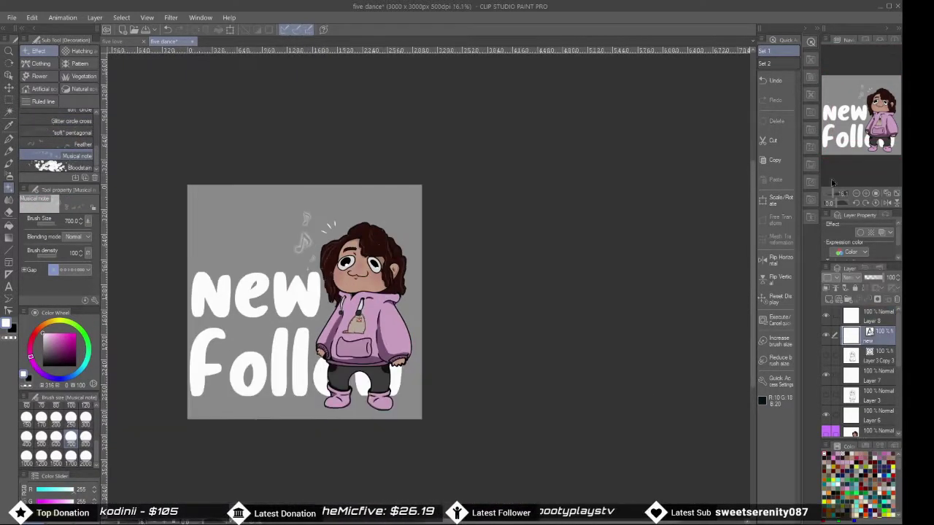
key(ctrl+bracketleft)
key(ctrl+bracketleft)
key(ctrl+bracketleft)
key(ctrl+bracketleft)
key(ctrl+bracketleft)
key(ctrl+bracketleft)
key(ctrl+bracketleft)
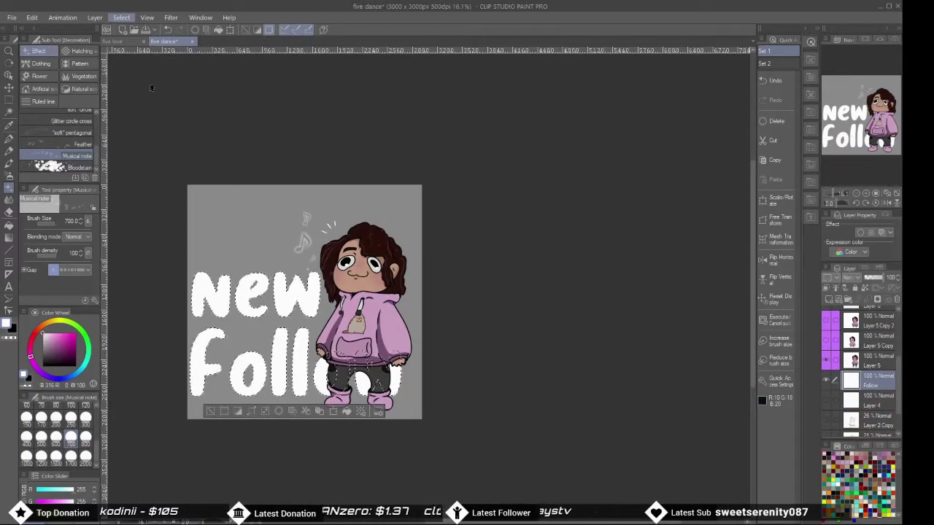
Paint a thin pink border around the lettering on a new layer beneath it, using Real G-Pen at size 1700, and deselect
scroll(151, 94, up, 2)
scroll(151, 94, down, 1)
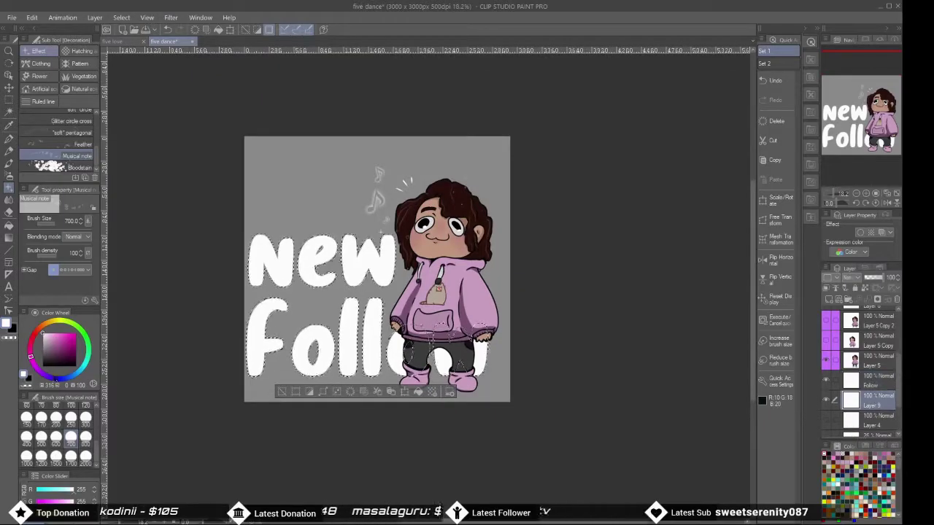
scroll(437, 328, up, 2)
scroll(437, 328, down, 2)
key(p)
scroll(452, 321, up, 2)
scroll(474, 307, down, 1)
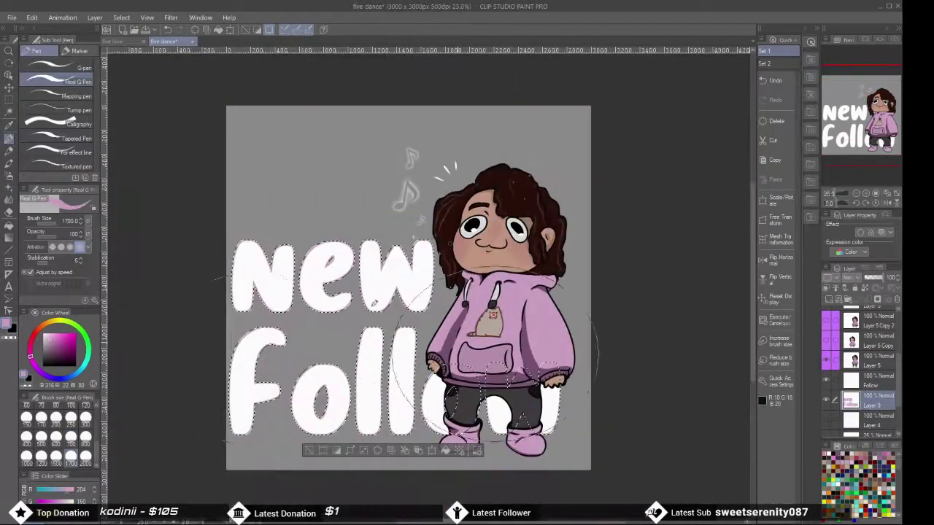
key(ctrl+d)
scroll(208, 245, up, 1)
scroll(209, 281, down, 1)
scroll(209, 281, up, 1)
scroll(219, 277, down, 2)
click(865, 356)
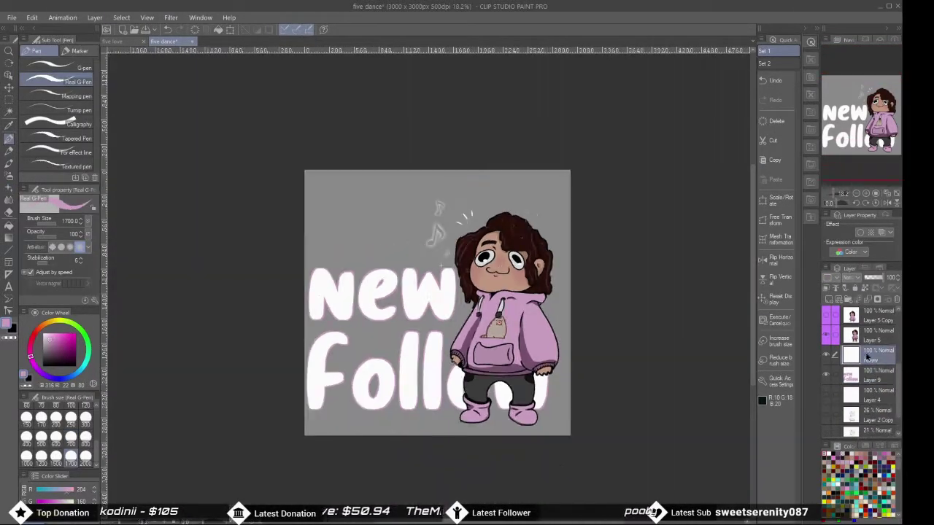
Draw a black-outlined rose on the character's hair, fill it red, and shade the petals dark red at brush size 40
scroll(572, 241, up, 10)
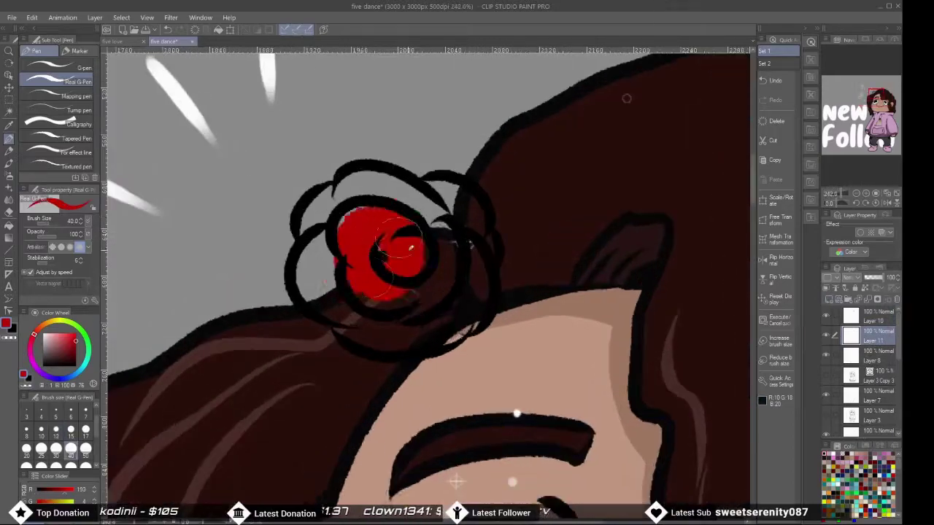
drag(449, 321, 466, 299)
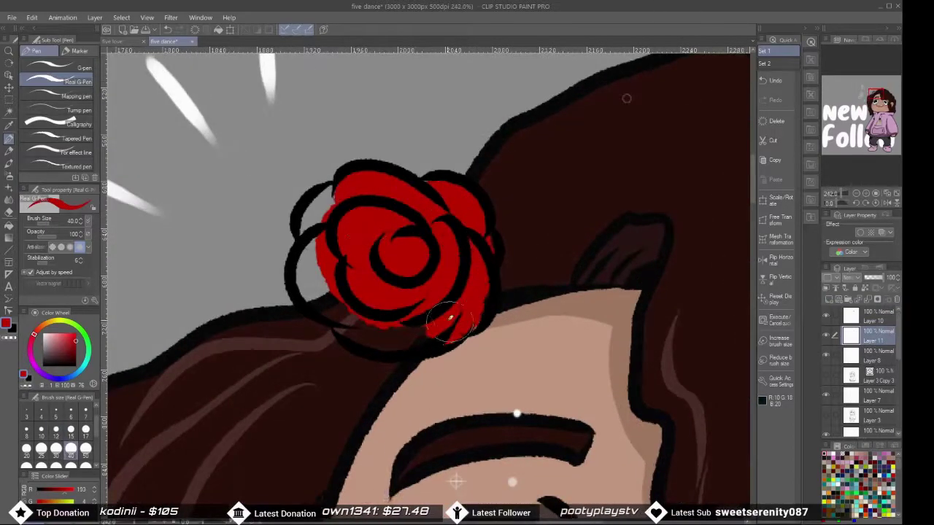
scroll(358, 238, up, 2)
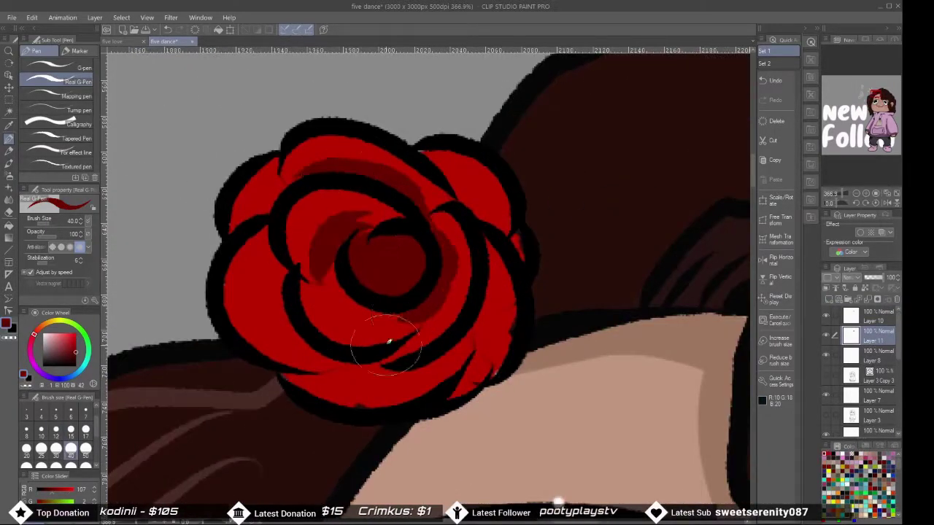
Try merging the rose's layers and repositioning the result in the layer stack
scroll(291, 184, down, 10)
key(ctrl+e)
drag(867, 341, 850, 334)
key(k)
scroll(439, 207, up, 5)
Extend the rose's shading with deeper dark red using Real G-Pen at size 40
key(p)
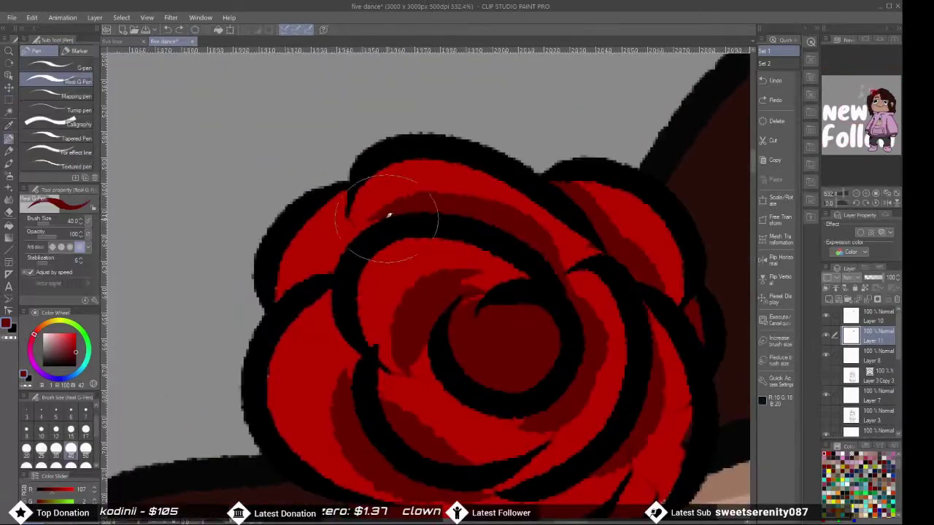
scroll(498, 276, up, 3)
scroll(498, 275, down, 6)
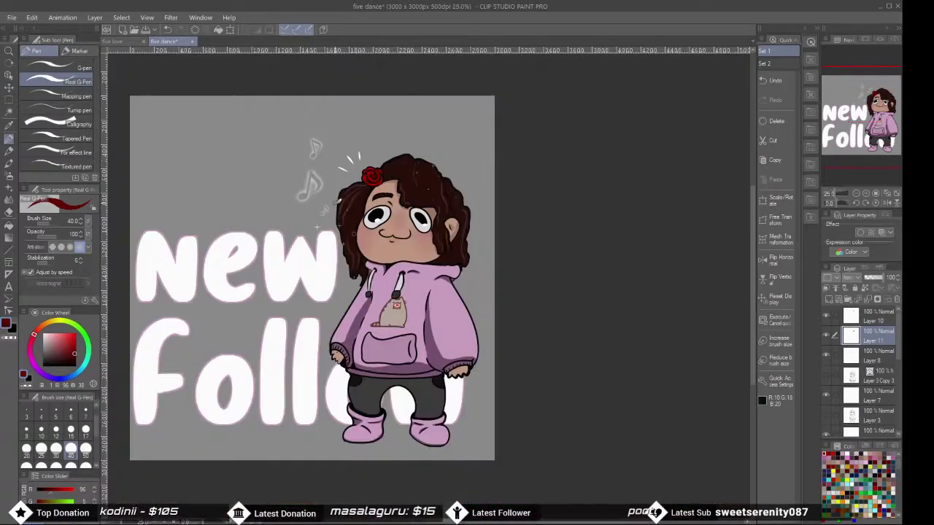
Duplicate the rose, show both character poses, and move the copy onto the second pose's hair
scroll(393, 277, up, 2)
key(ctrl+minus)
click(826, 355)
scroll(861, 365, down, 3)
click(865, 422)
scroll(860, 416, down, 1)
click(826, 400)
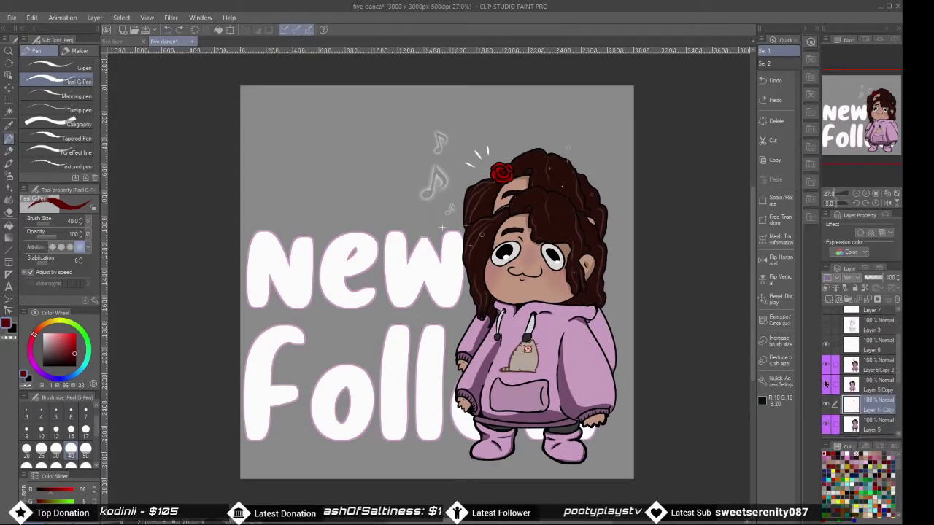
key(k)
key(ctrl+minus)
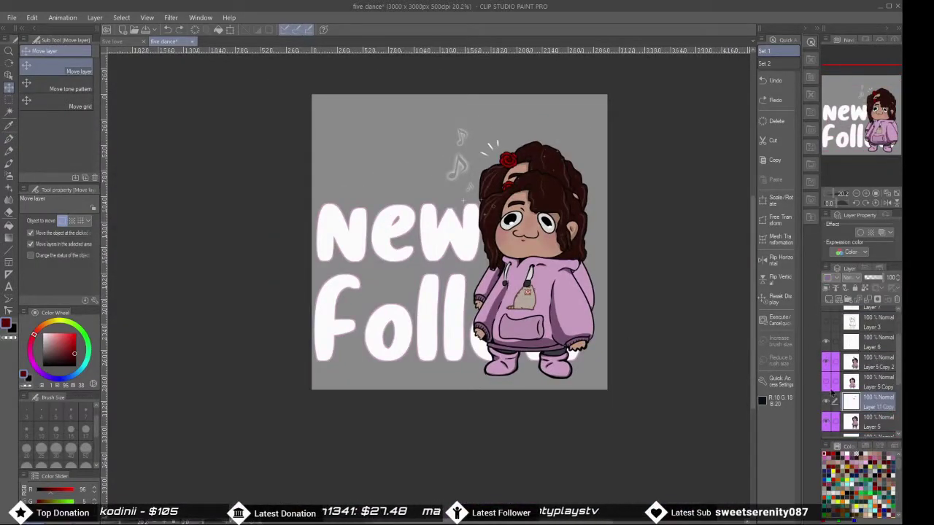
Reorder the layers so each rose can be merged into its matching pose, and hide the second pose
click(166, 31)
drag(871, 347, 868, 400)
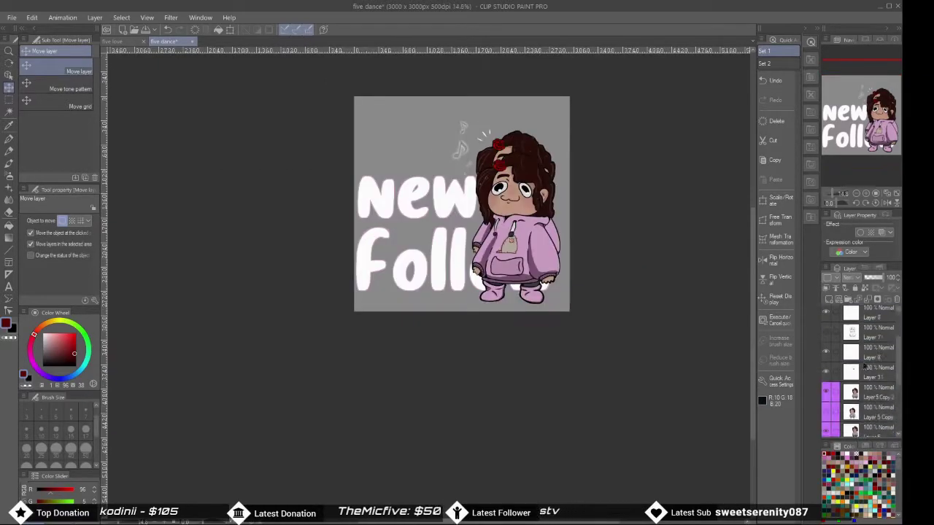
drag(872, 364, 855, 350)
key(ctrl+plus)
click(827, 339)
key(ctrl+plus)
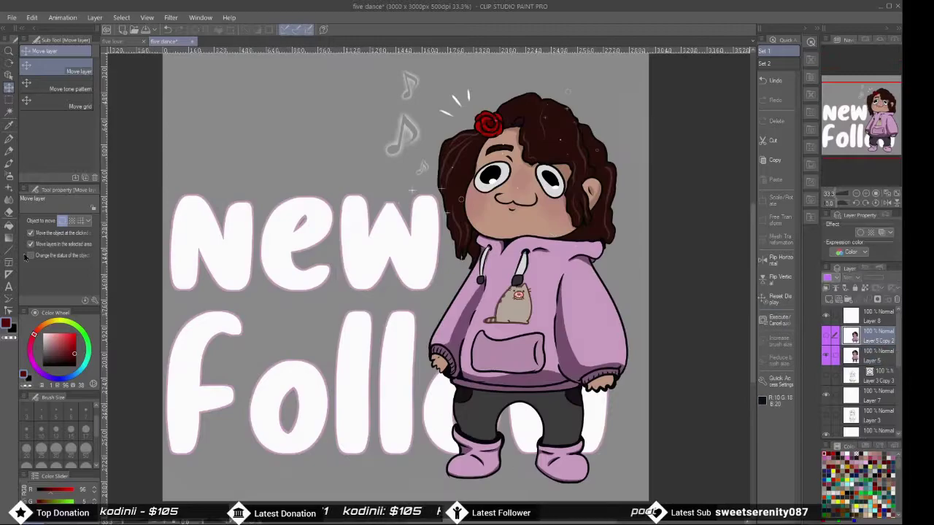
Add a black outline behind the lettering by filling its selection on a new layer using Real G-Pen at size 700
key(p)
key(ctrl+minus)
key(ctrl+minus)
scroll(860, 365, down, 2)
ctrl+click(850, 422)
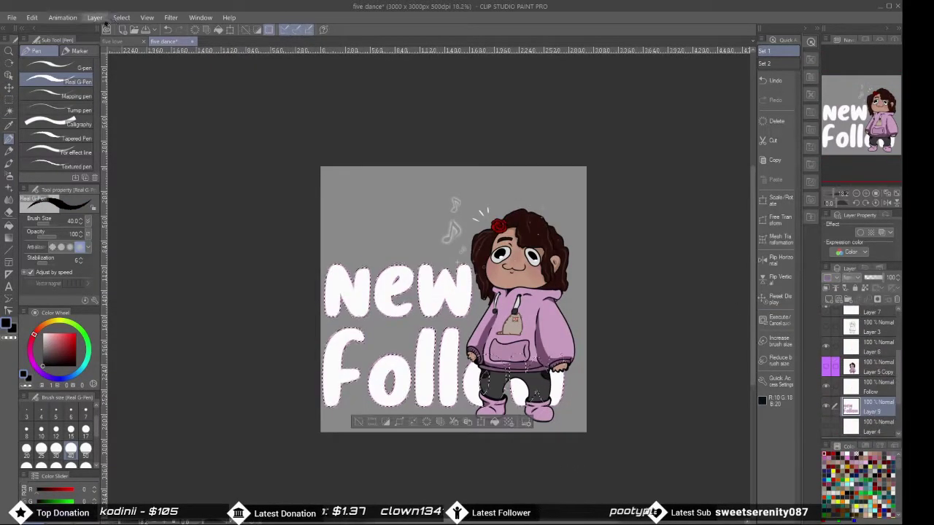
key(ctrl+plus)
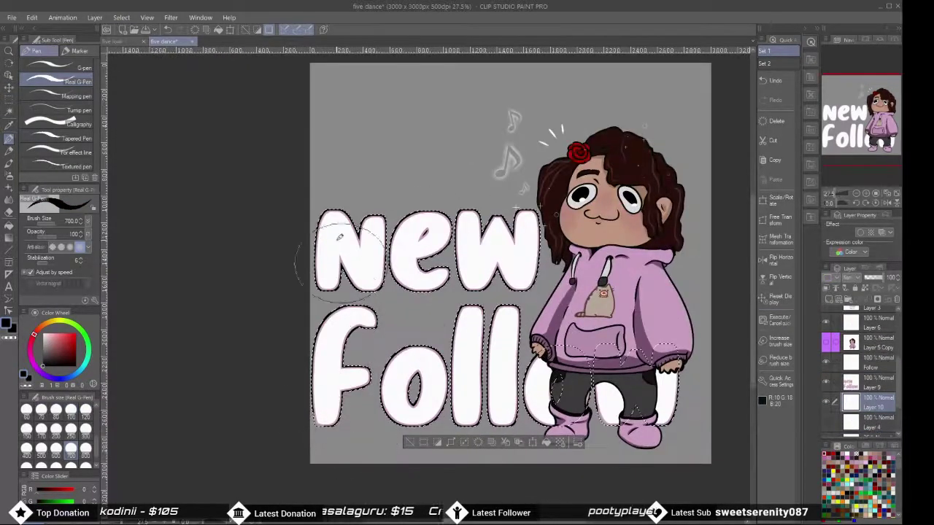
key(ctrl+minus)
key(ctrl+d)
Try painting light cyan sparkles over the transparency-locked Follow lettering with the Sparkle A brush at size 700
click(851, 363)
key(b)
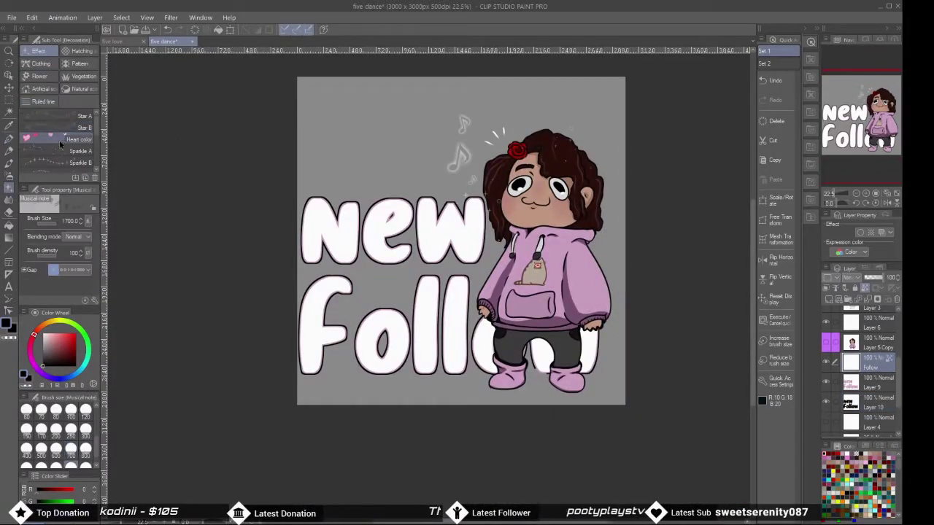
scroll(200, 146, up, 1)
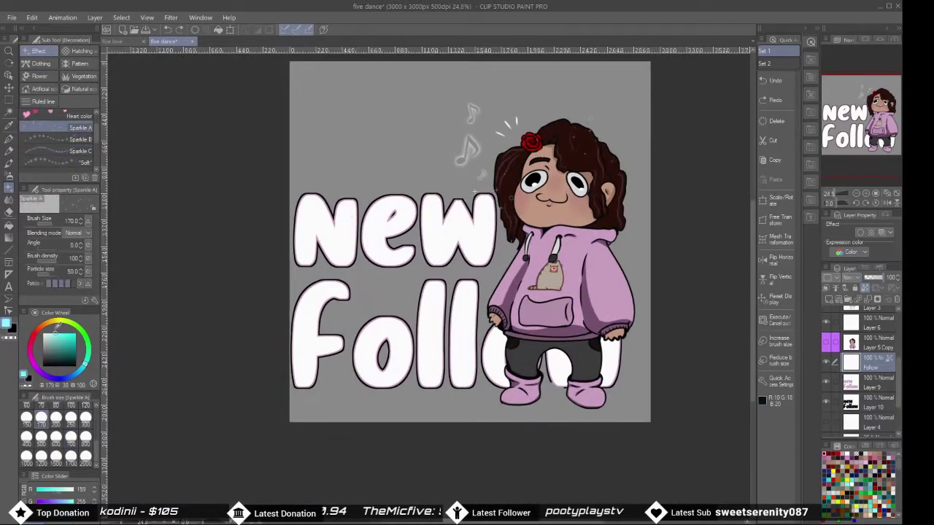
scroll(231, 197, down, 2)
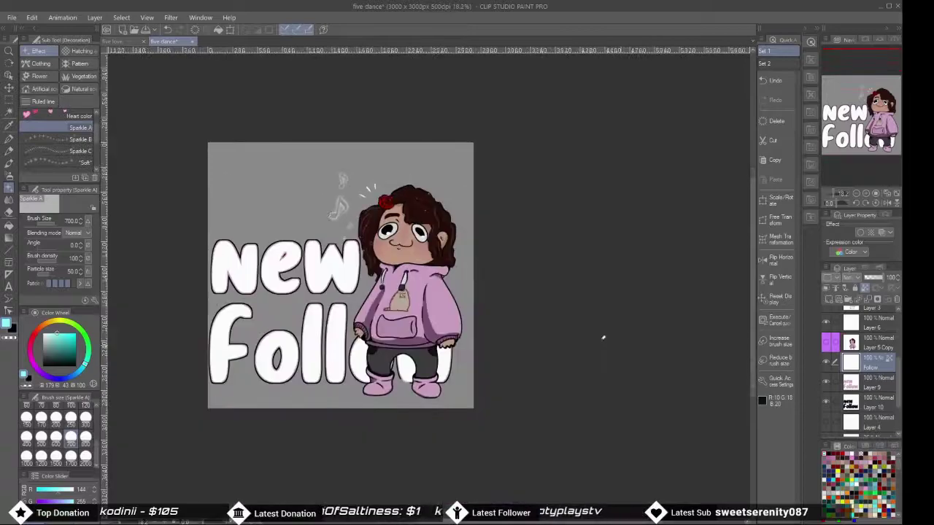
Duplicate the musical notes and sparkles layer, recolor the copy light cyan with Real G-Pen at size 700, and offset it slightly
scroll(874, 321, up, 3)
scroll(333, 177, up, 5)
key(p)
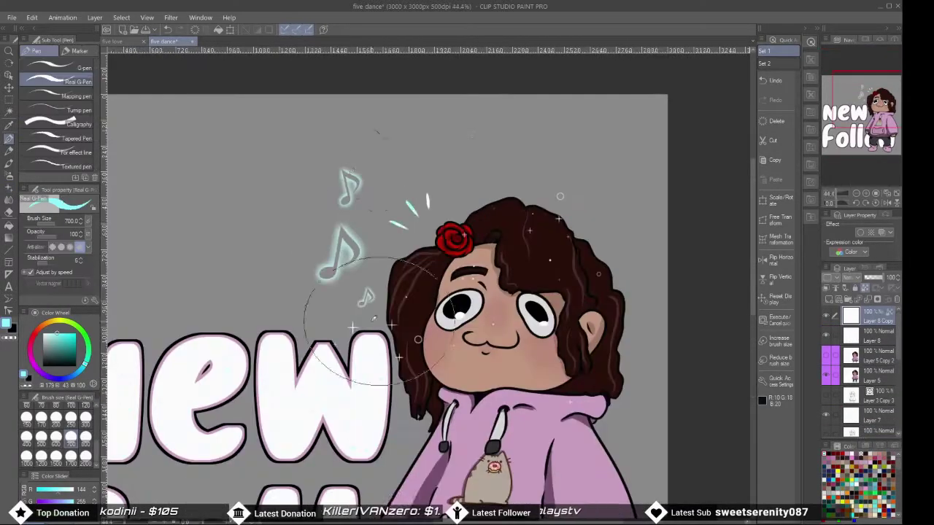
key(k)
scroll(461, 170, down, 2)
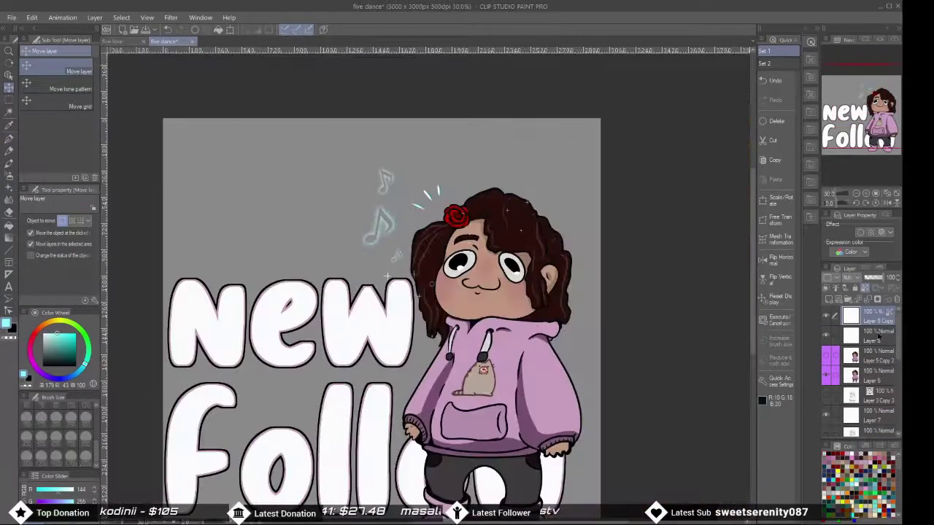
Add a second copy of the notes and sparkles, recolor it pink with Real G-Pen, and adjust its blending and offset
key(p)
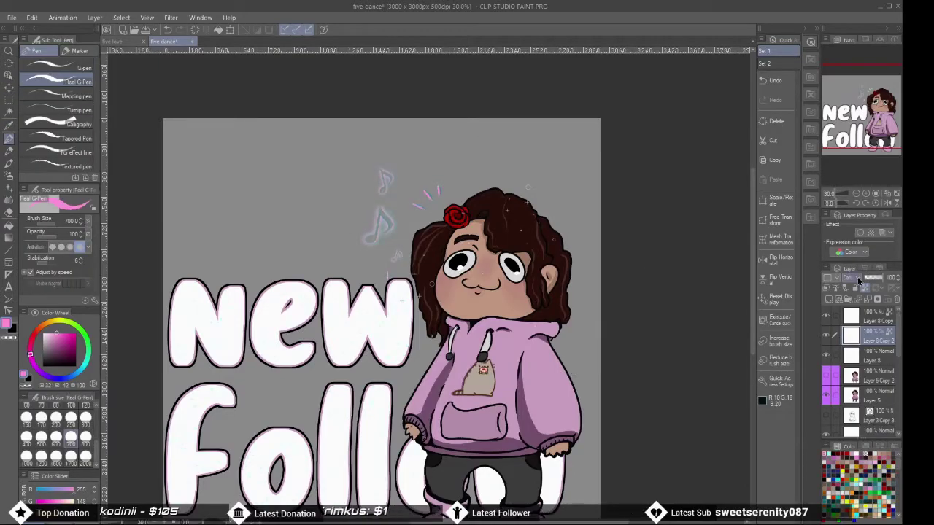
key(k)
key(ctrl+minus)
key(ctrl+minus)
click(872, 318)
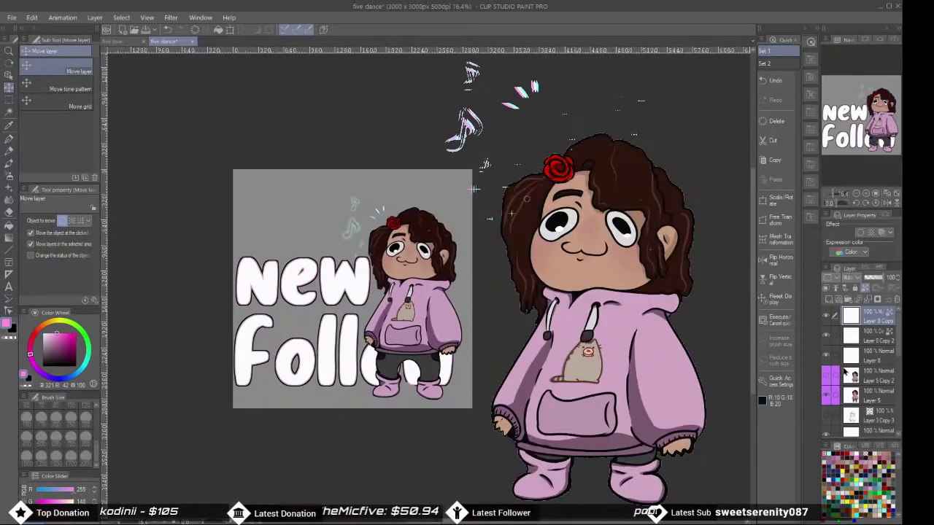